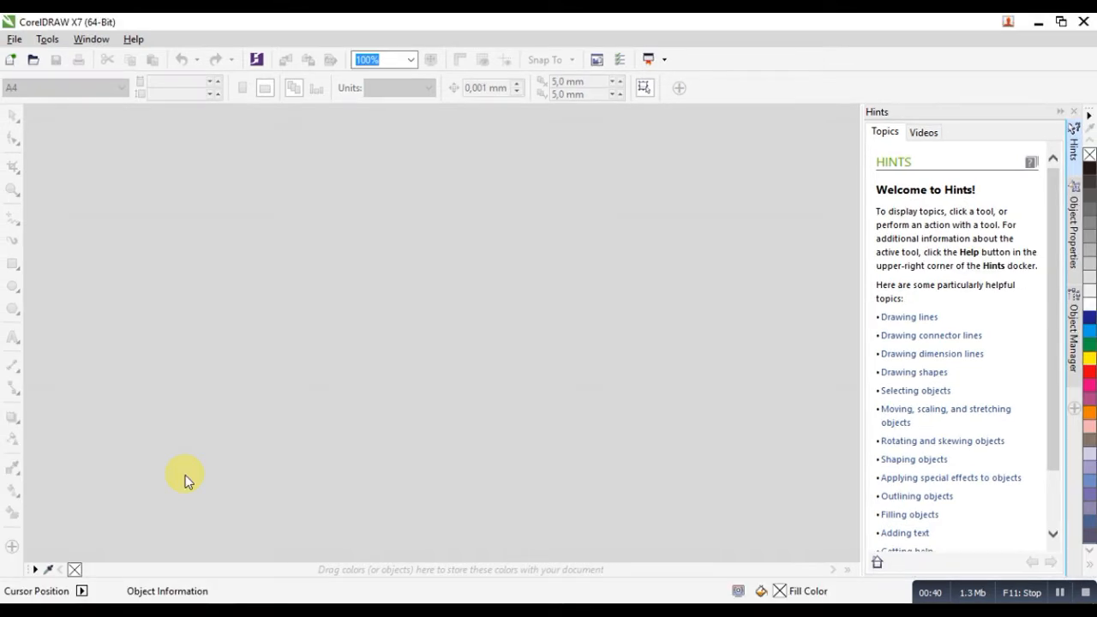
- Create a new A4 portrait document with CMYK colour mode and 300 dpi rendering resolution
key(ctrl+n)
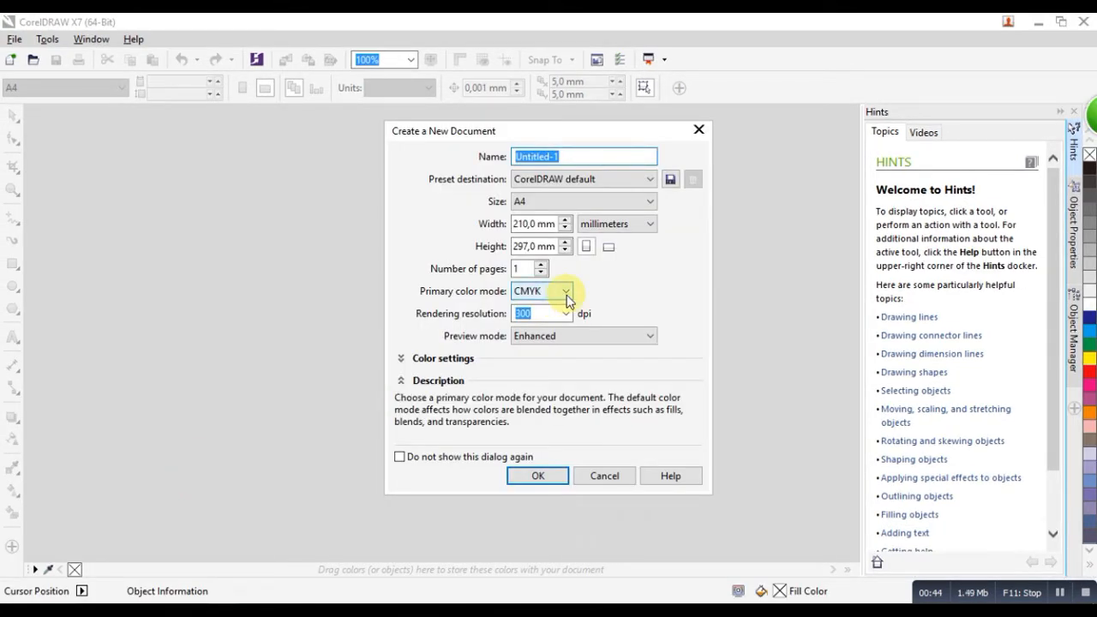
click(545, 477)
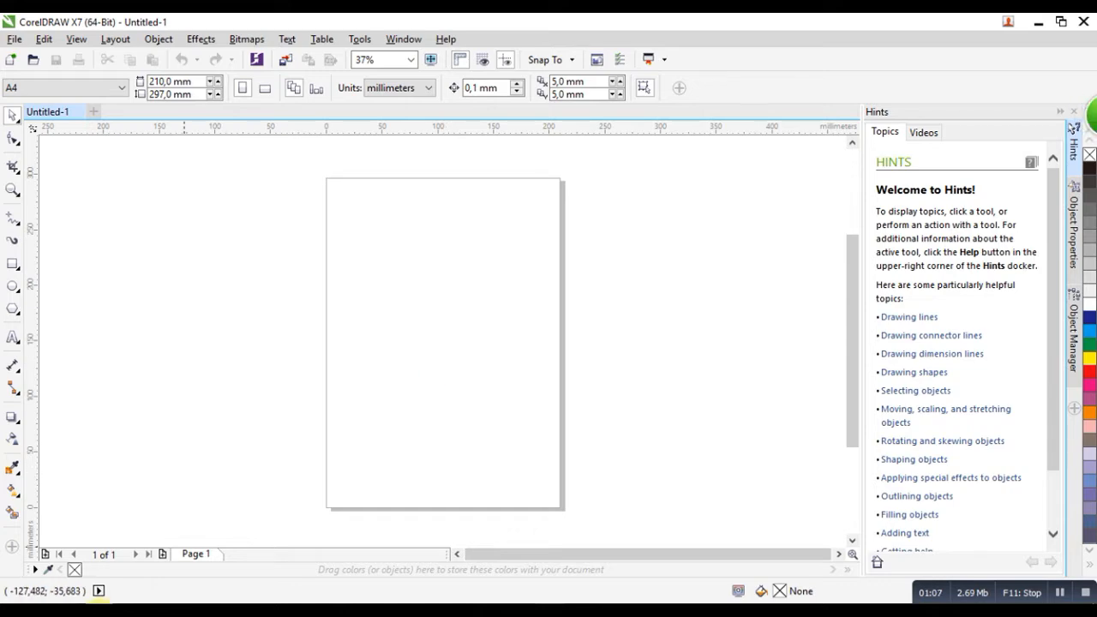
key(alt+Tab)
click(712, 480)
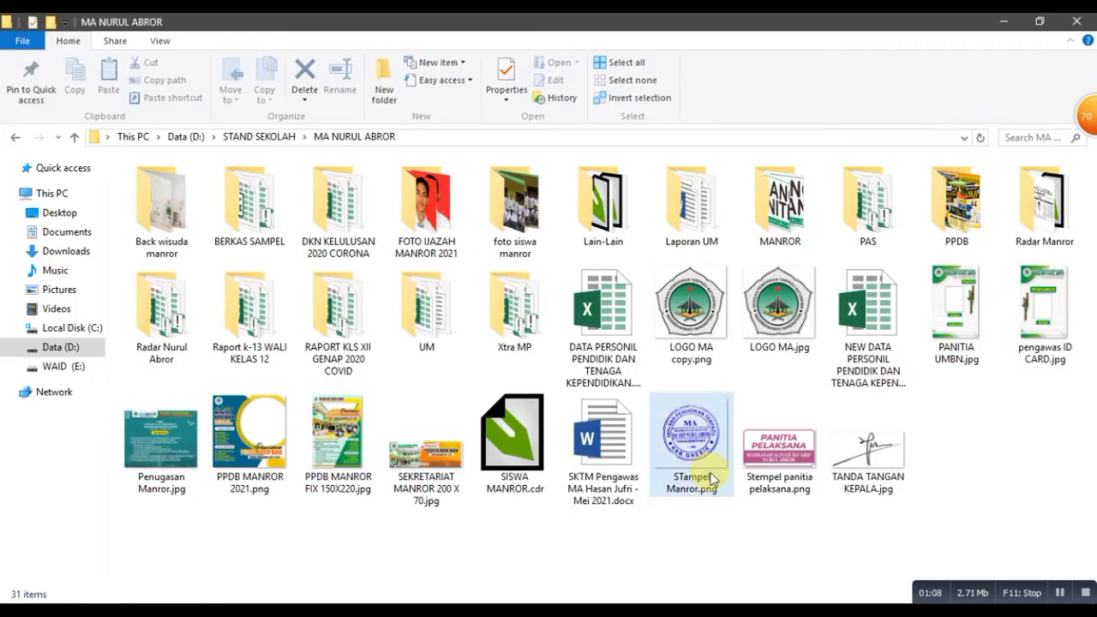
drag(711, 480, 437, 352)
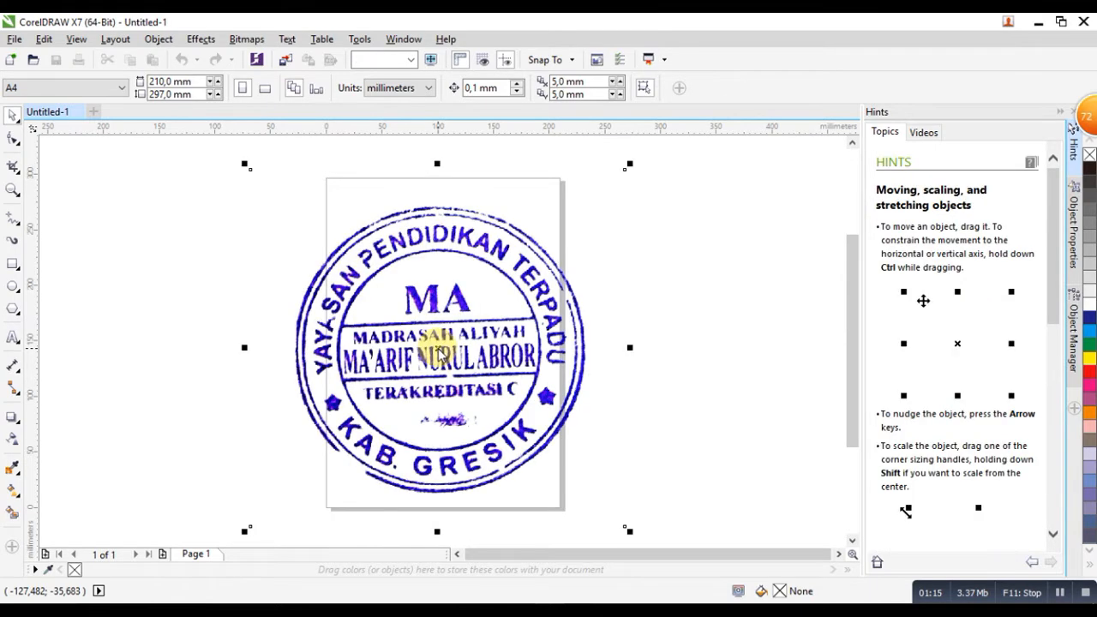
drag(629, 163, 582, 184)
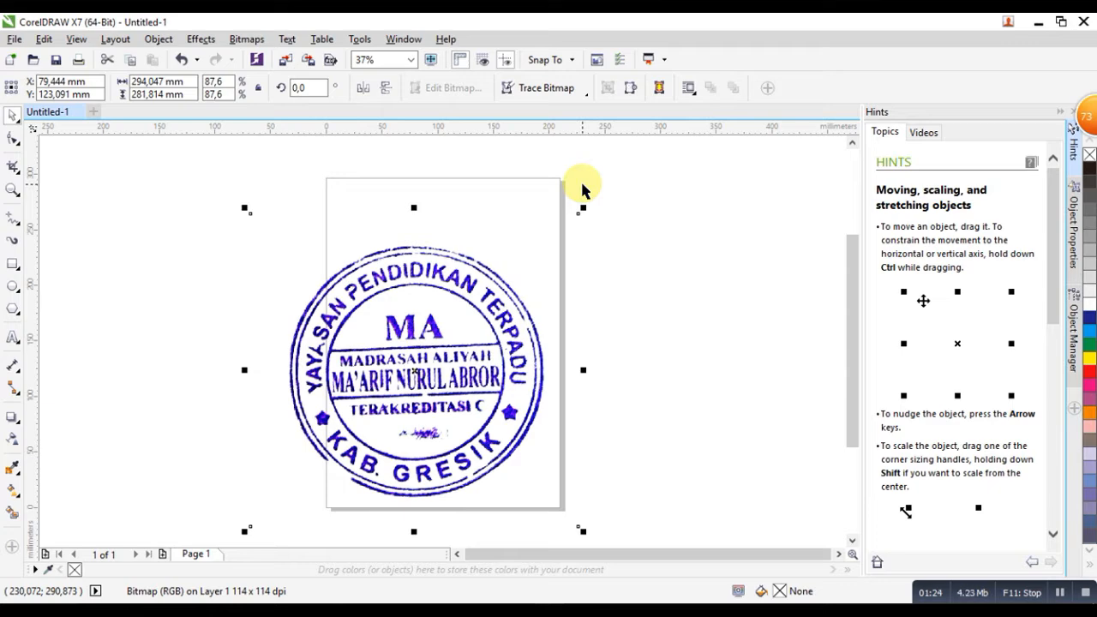
drag(583, 206, 557, 232)
drag(435, 314, 461, 291)
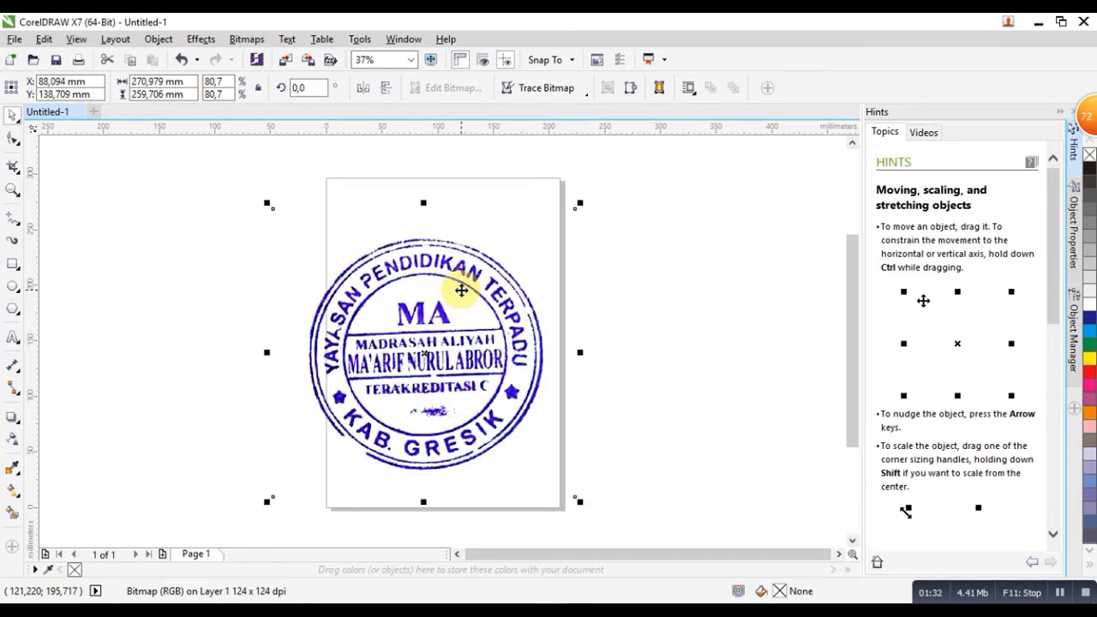
key(Delete)
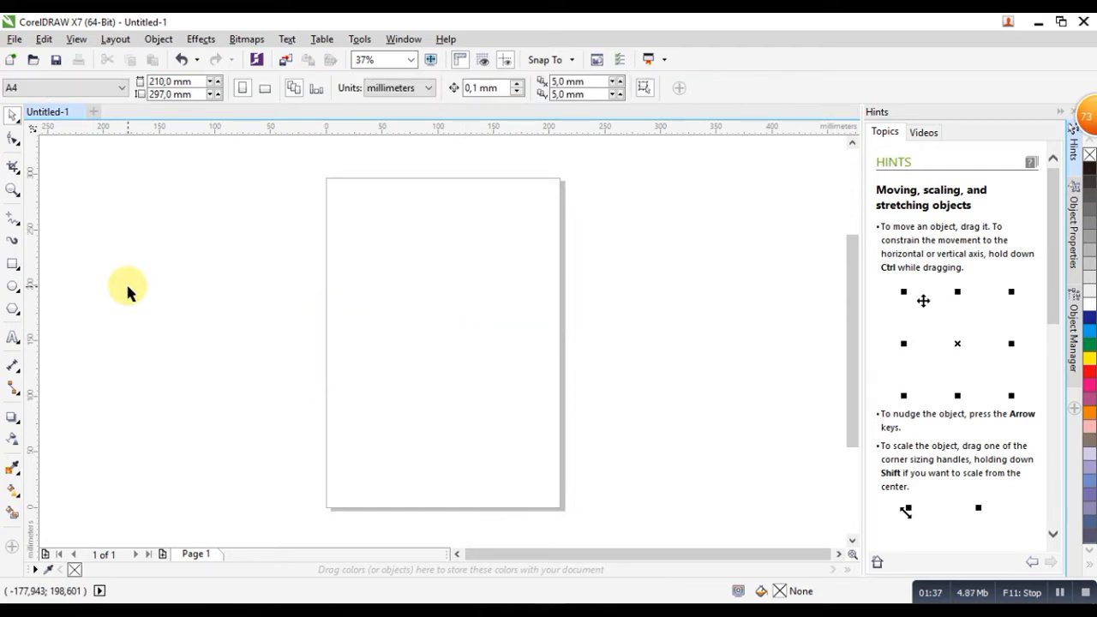
- Draw a circle about 124 mm in diameter and centre it on the page
click(14, 290)
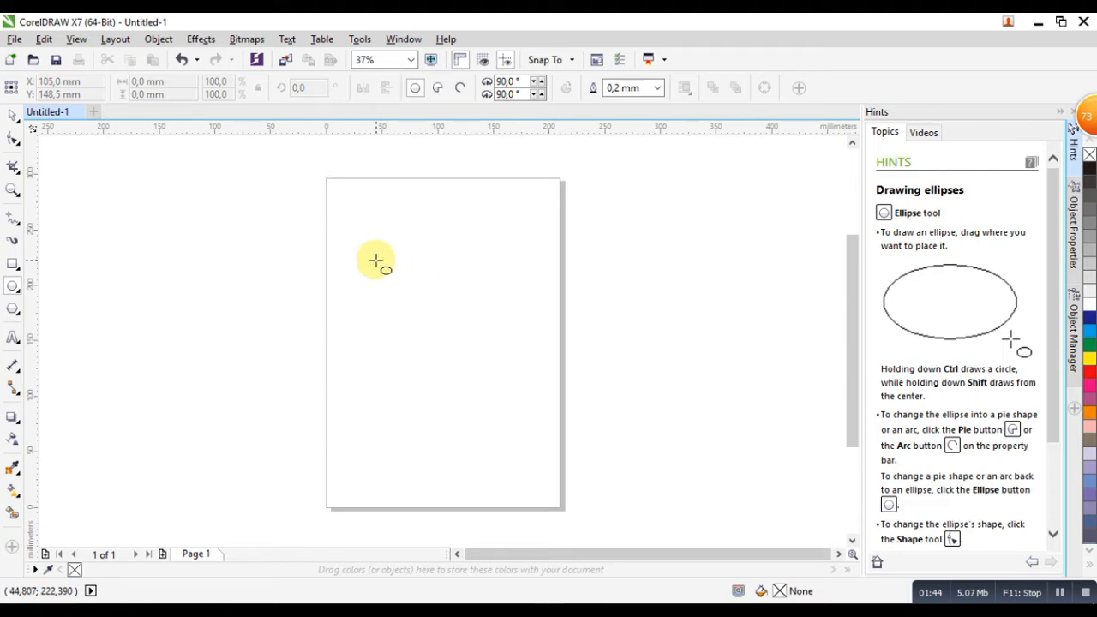
drag(375, 260, 509, 399)
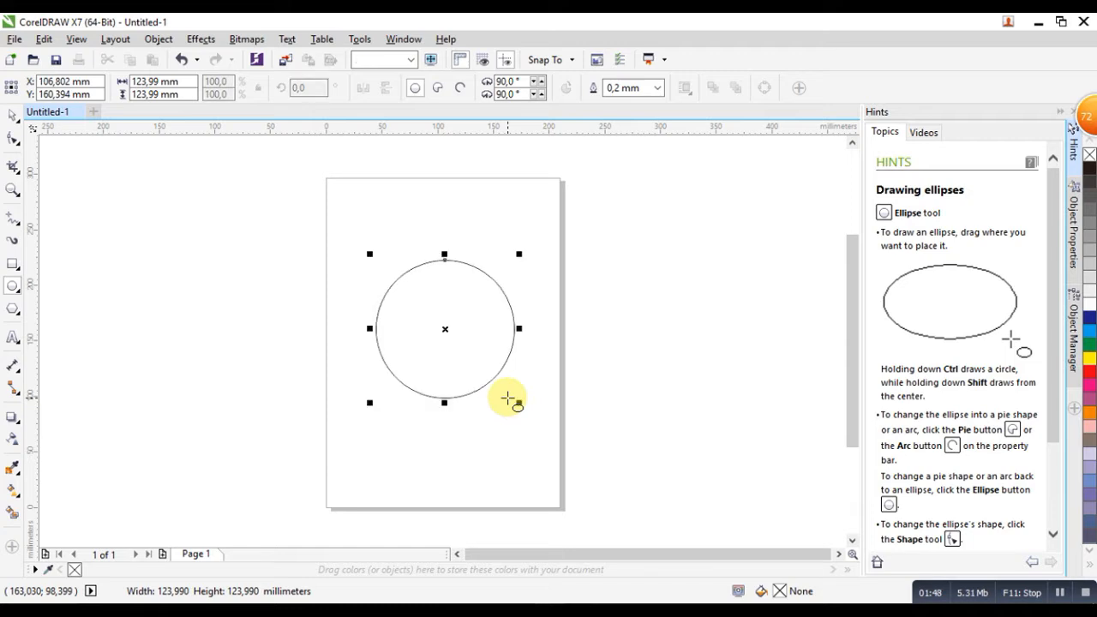
click(12, 118)
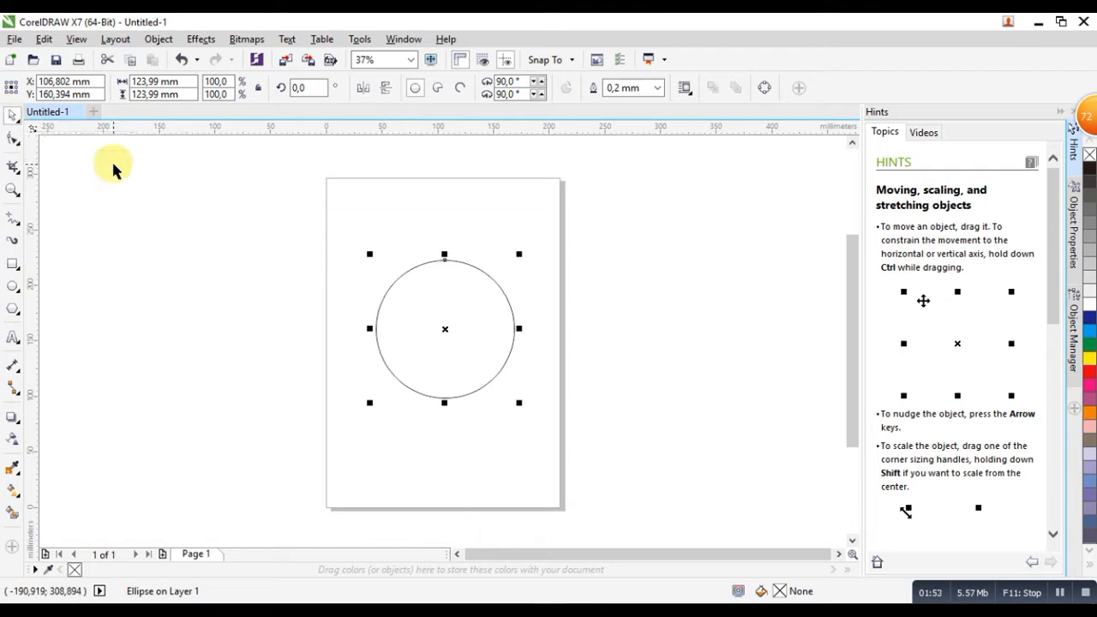
key(p)
- Create a concentric copy just inside the circle, scaled down to about 119 mm in diameter
key(z)
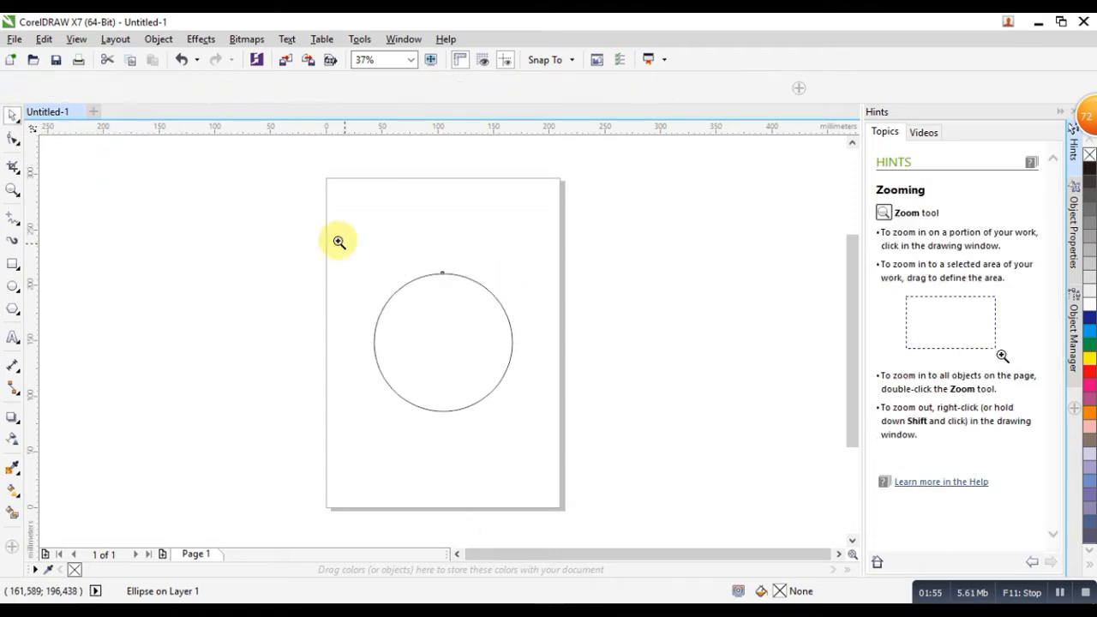
drag(318, 235, 577, 459)
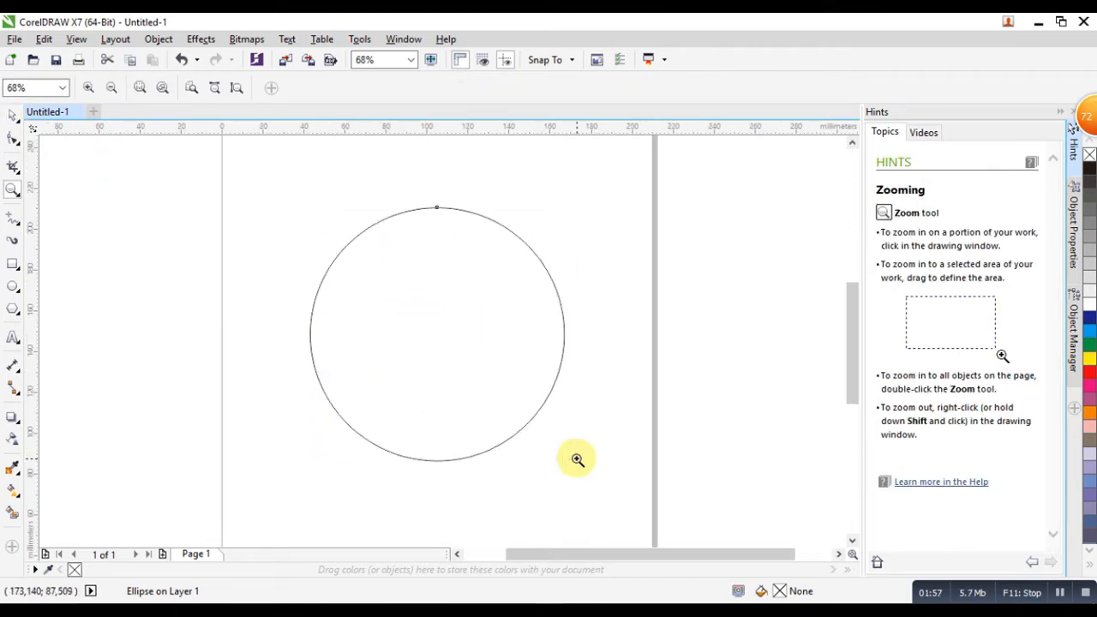
click(14, 114)
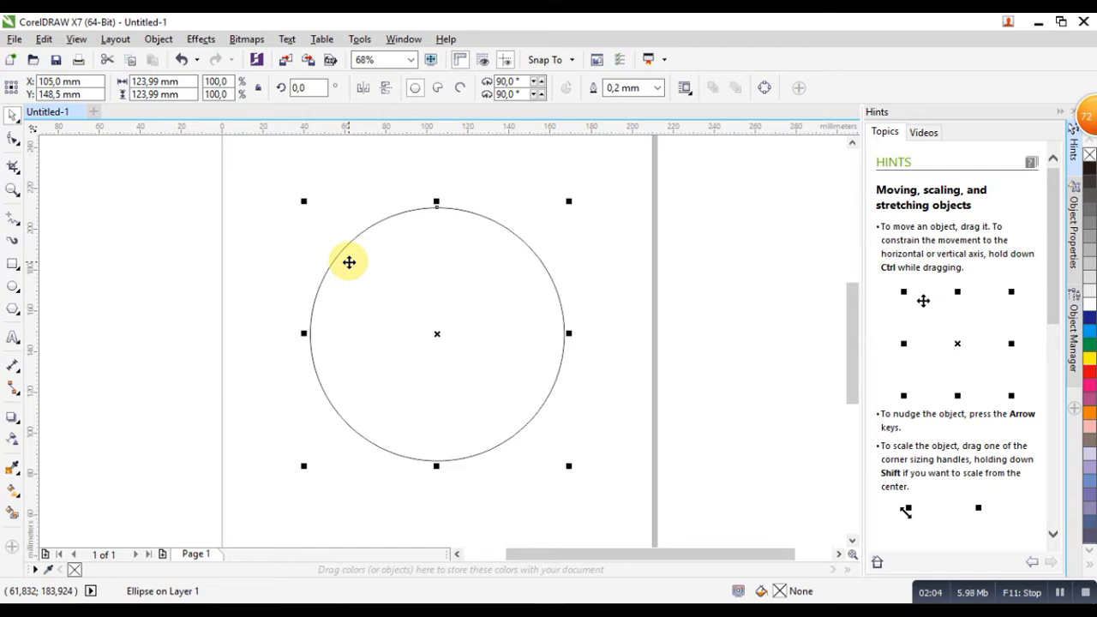
click(348, 262)
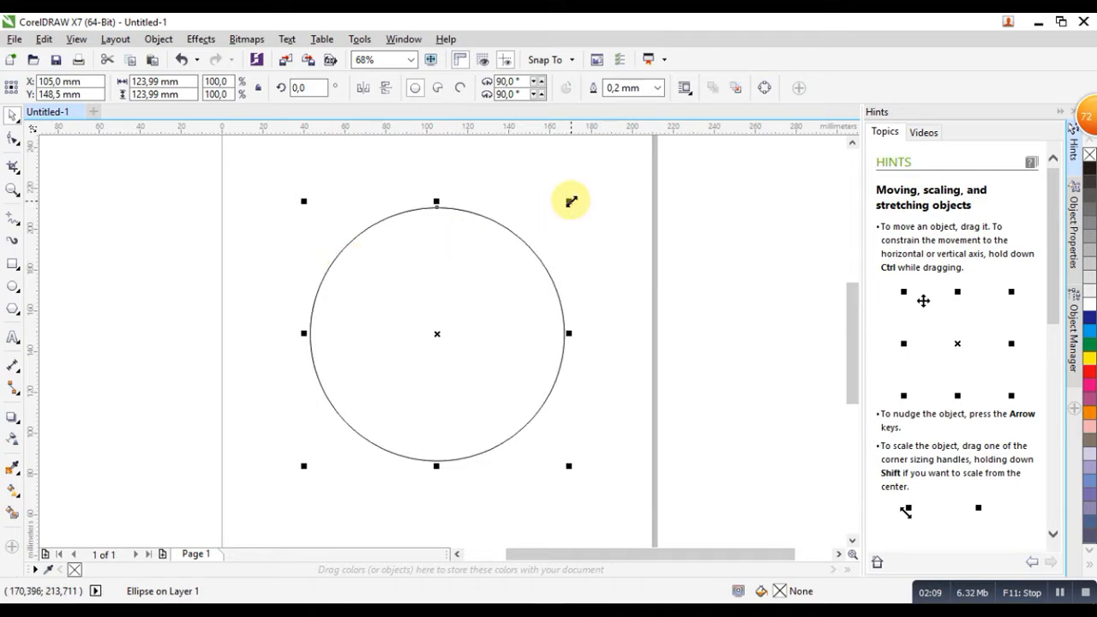
drag(571, 201, 568, 206)
click(710, 364)
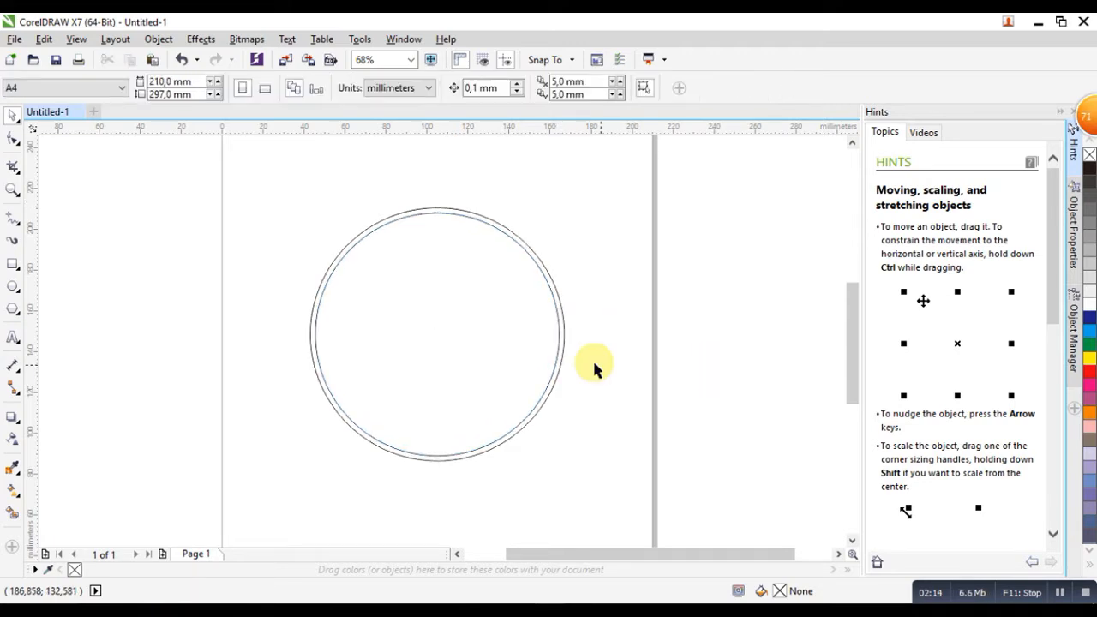
- Set the outer circle's outline width to 0.75 mm
click(564, 353)
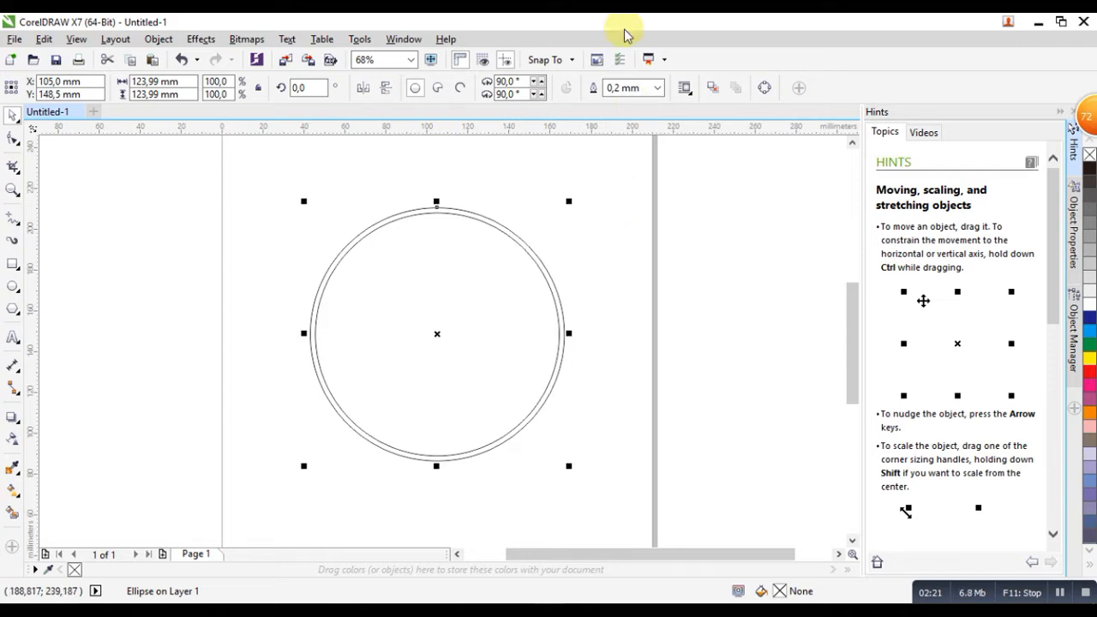
click(657, 88)
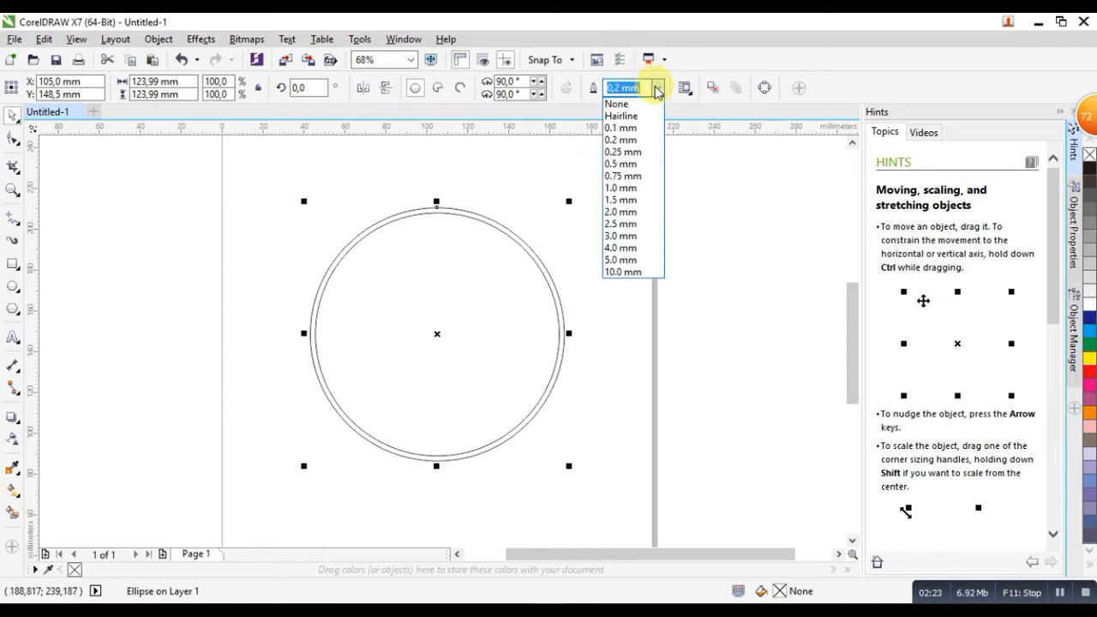
click(630, 165)
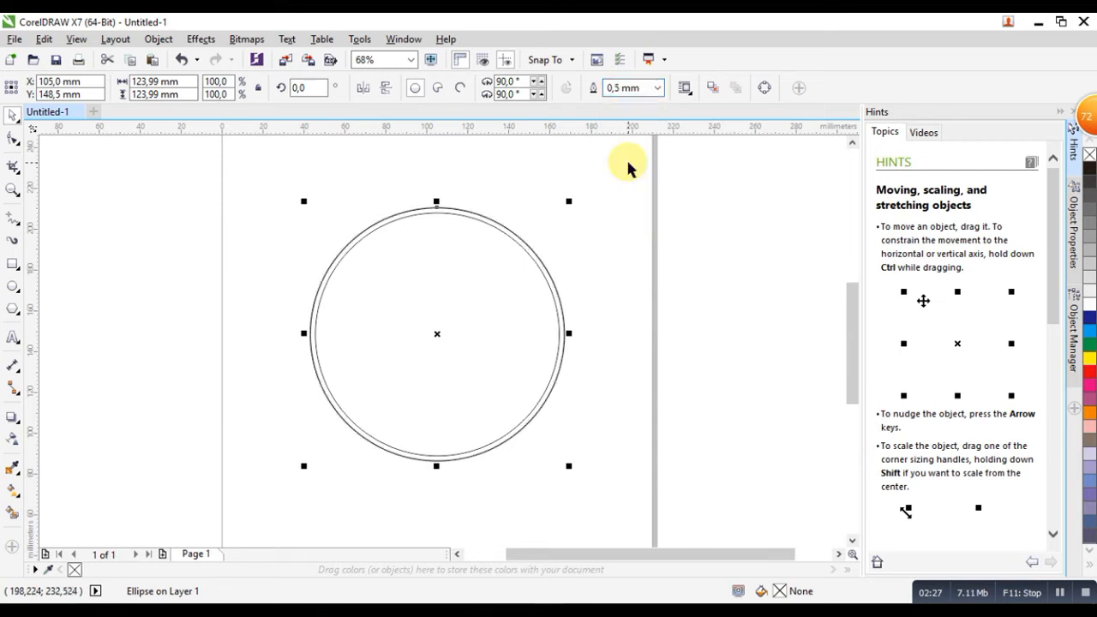
click(658, 88)
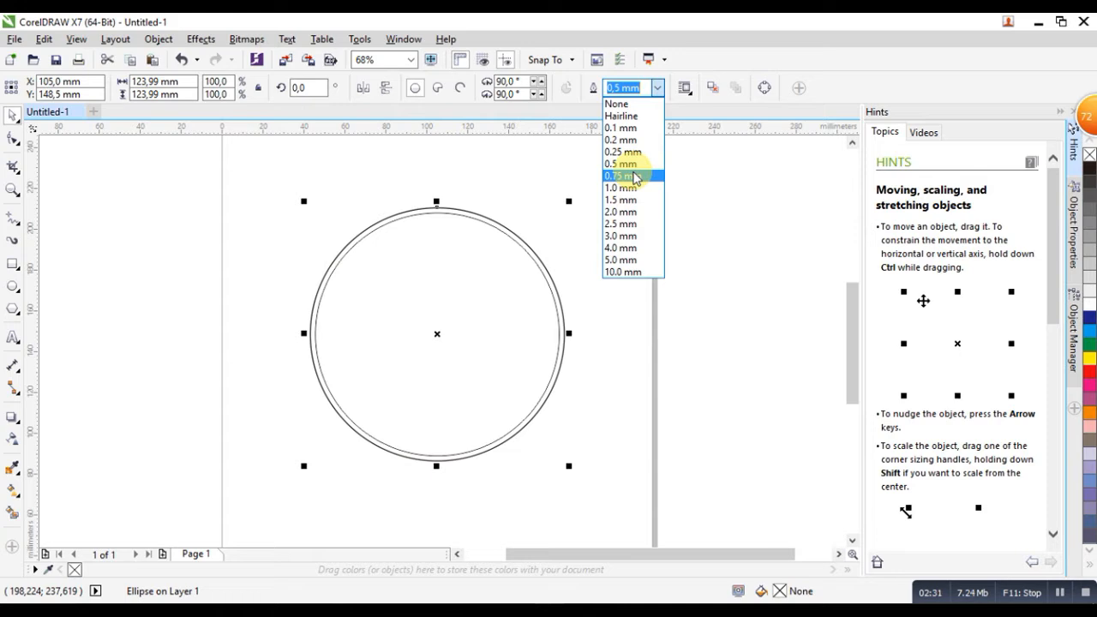
click(634, 176)
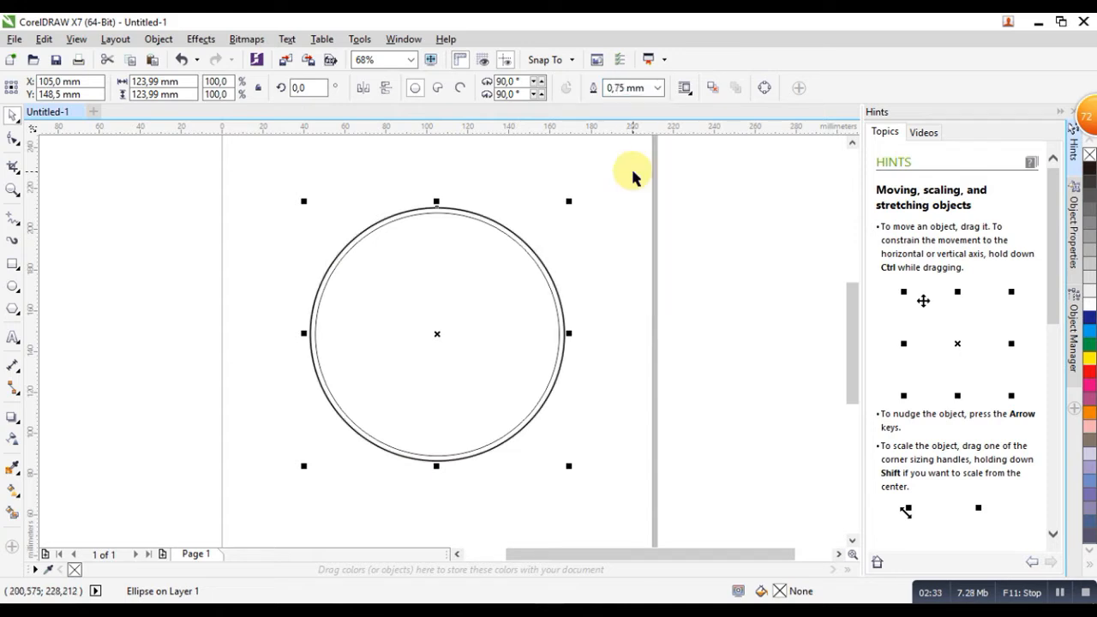
click(619, 350)
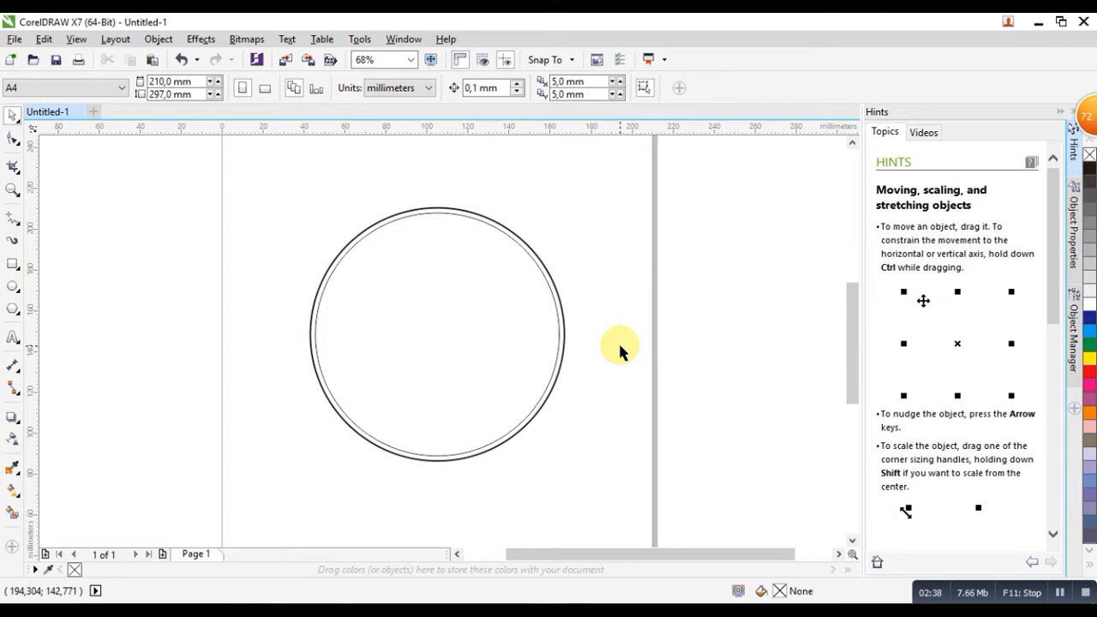
- Duplicate the thin inner circle and scale the copy about its centre to about 91.6 mm in diameter
click(555, 306)
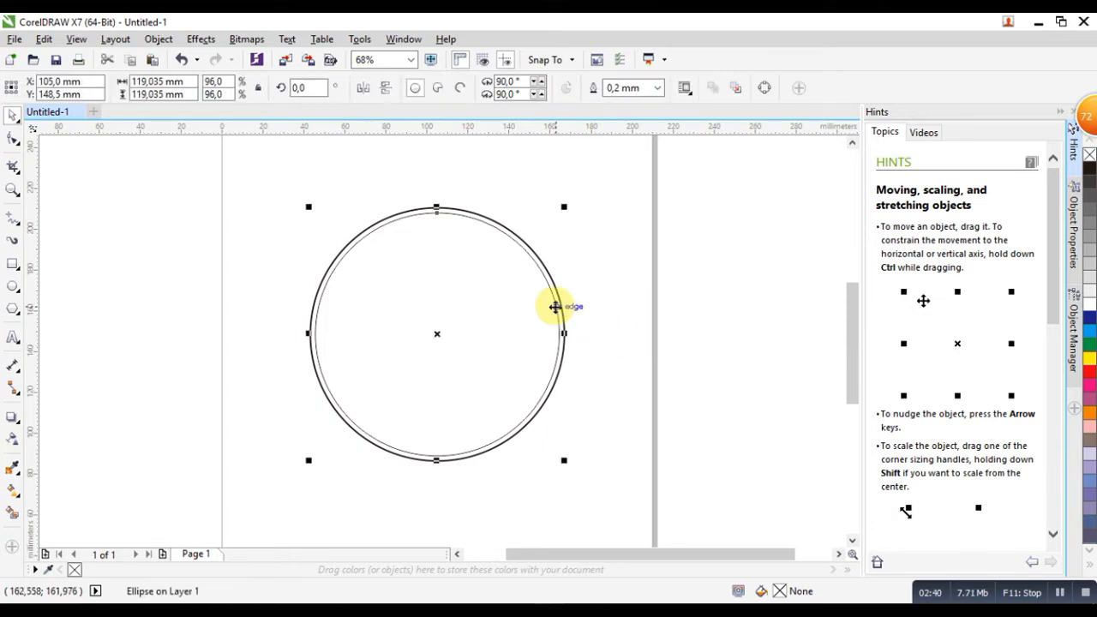
key(ctrl+c)
key(ctrl+v)
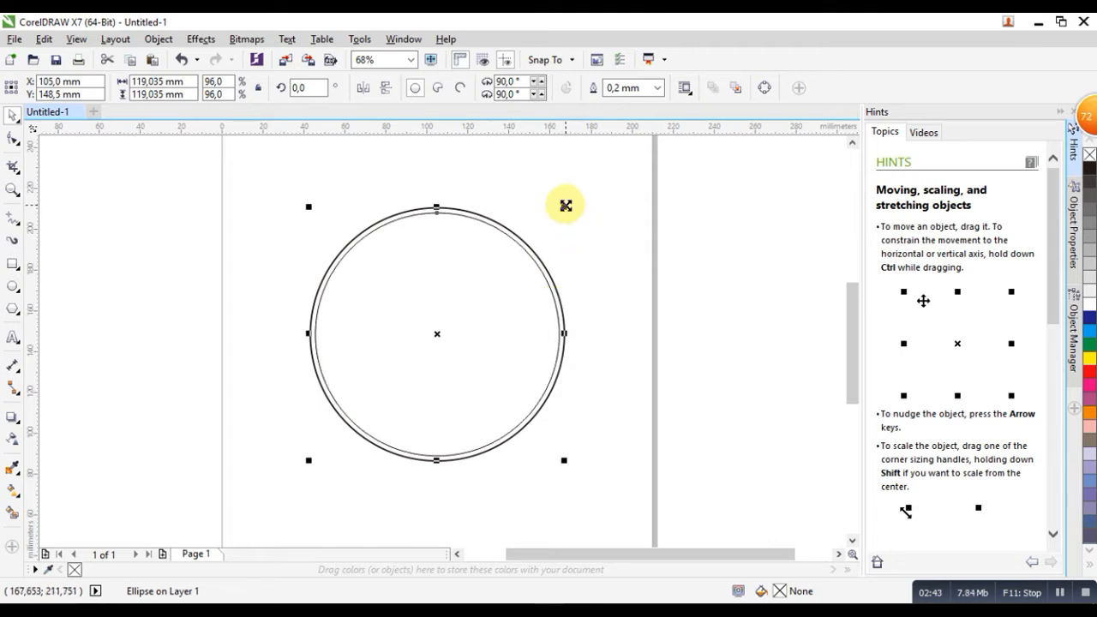
drag(565, 205, 539, 220)
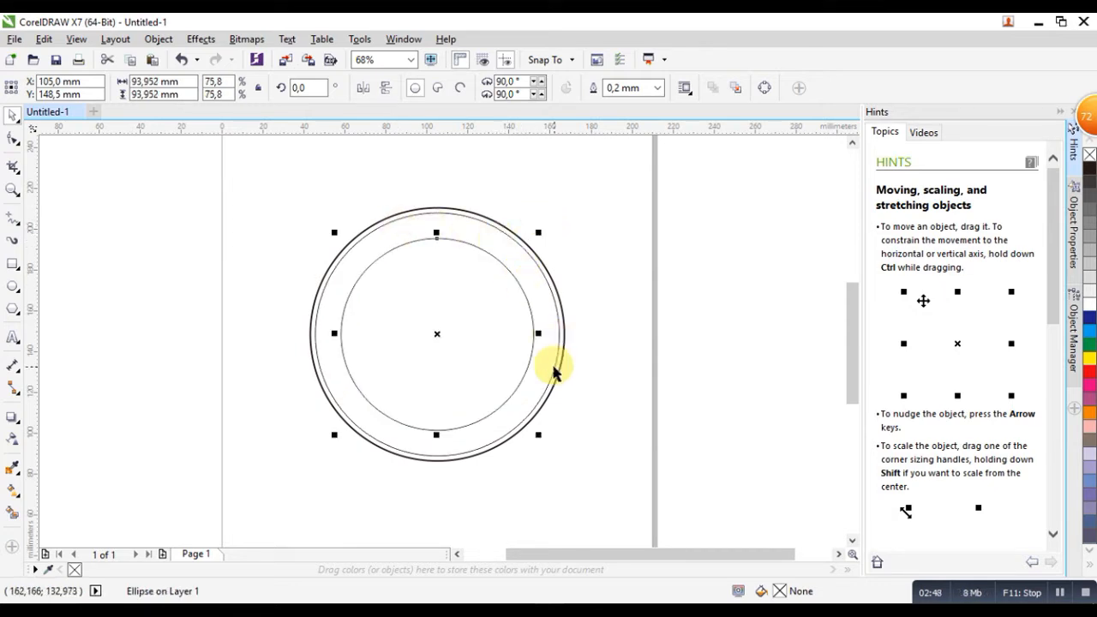
click(631, 327)
click(478, 329)
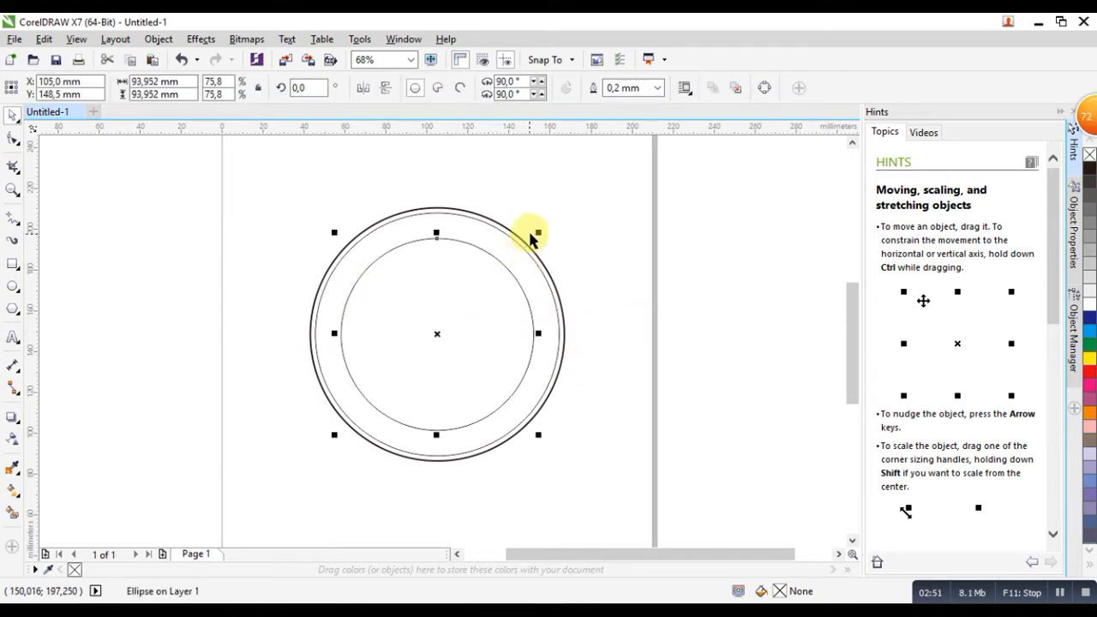
drag(533, 232, 529, 230)
click(671, 285)
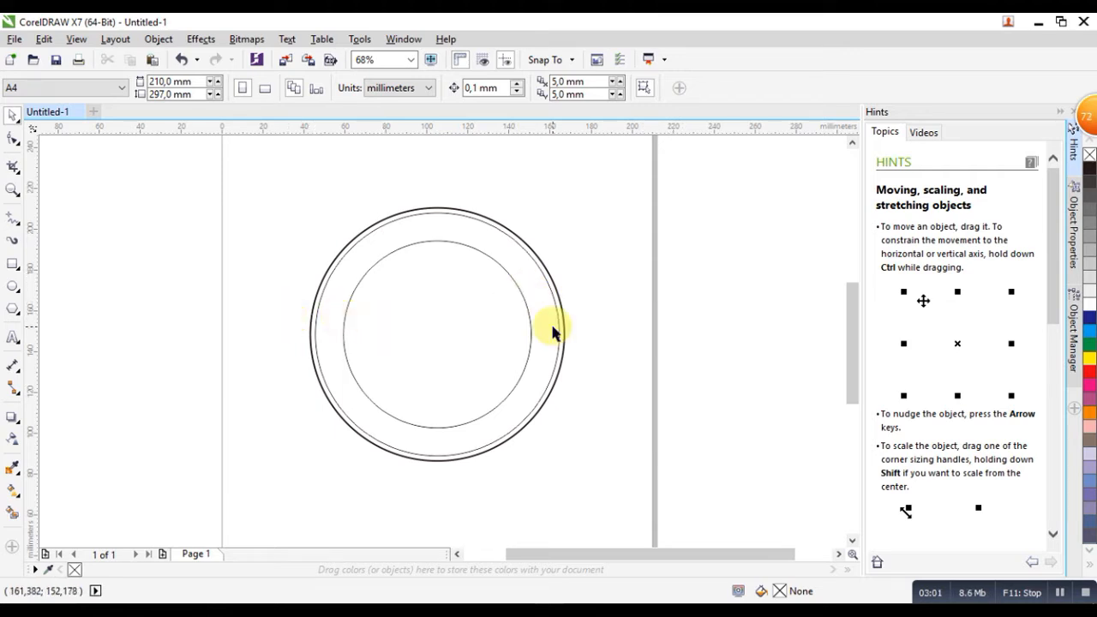
- Draw a horizontal rectangle about 113 by 22.5 mm across the middle of the circles, extending past both sides of the innermost circle
click(13, 266)
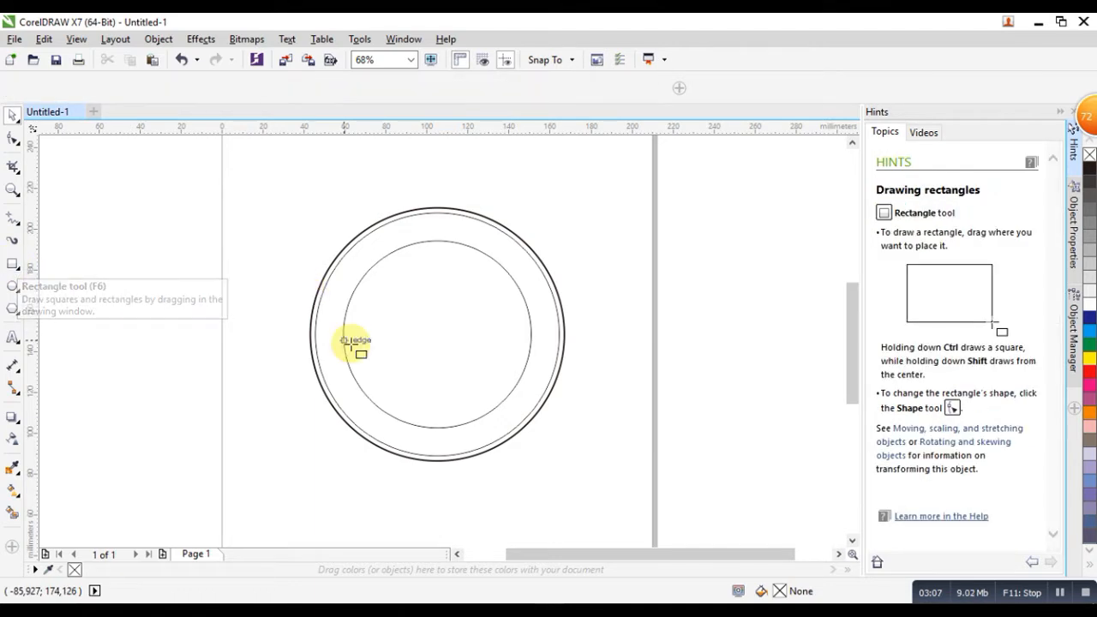
drag(344, 312, 549, 360)
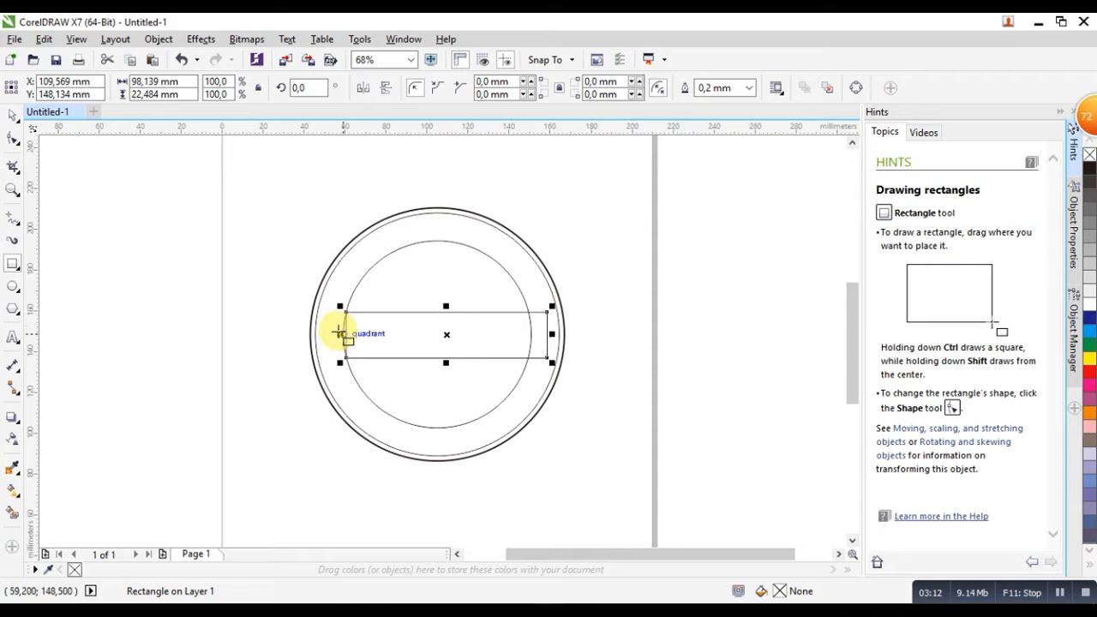
drag(340, 334, 311, 335)
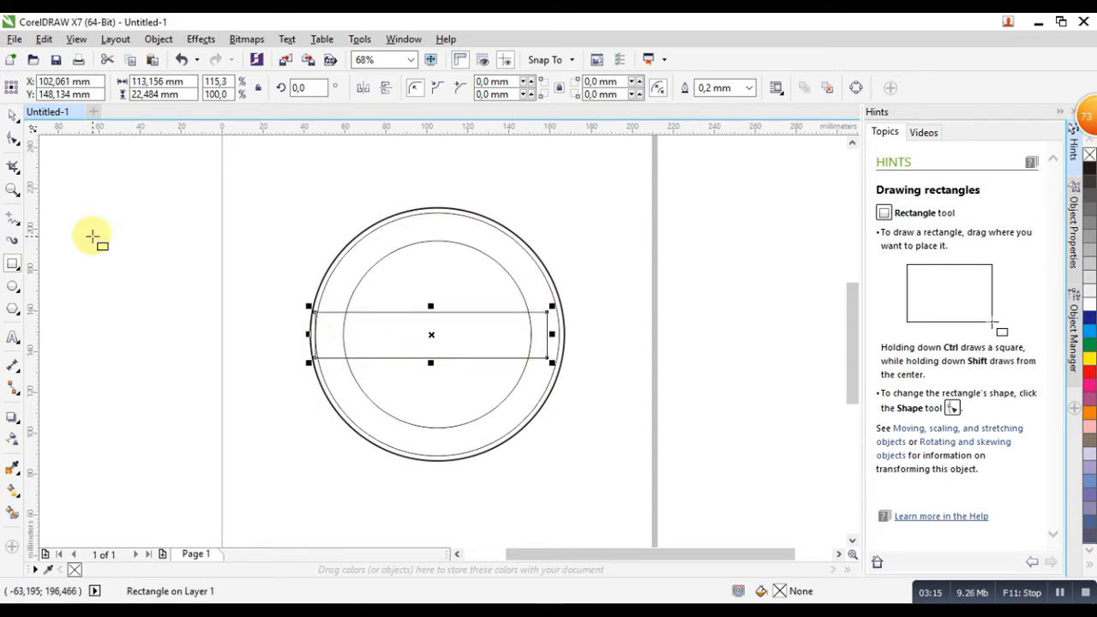
key(space)
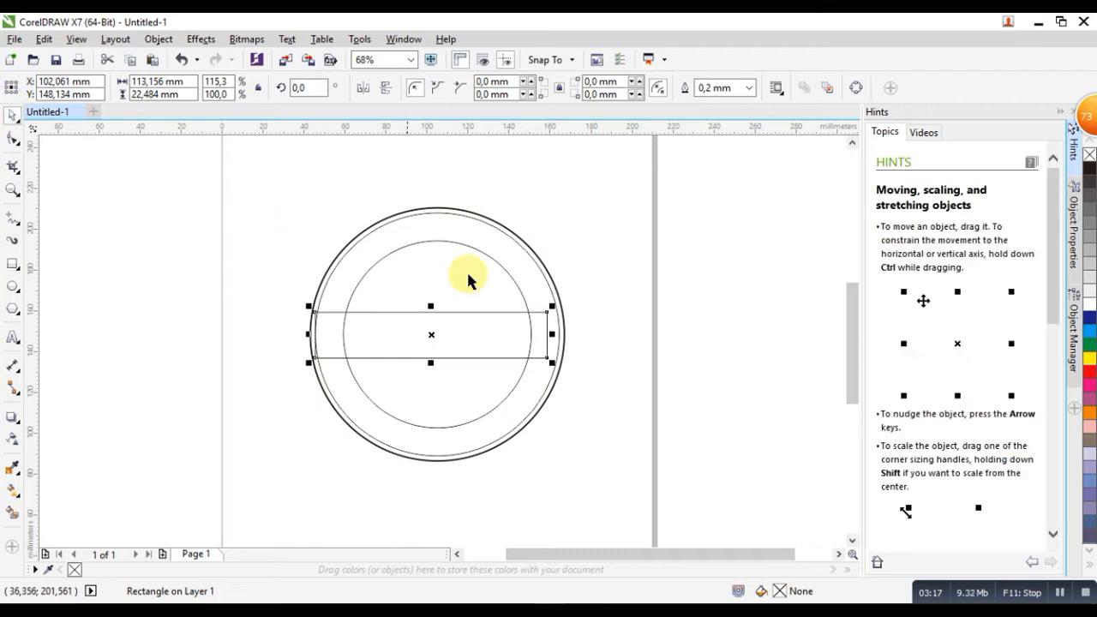
click(597, 300)
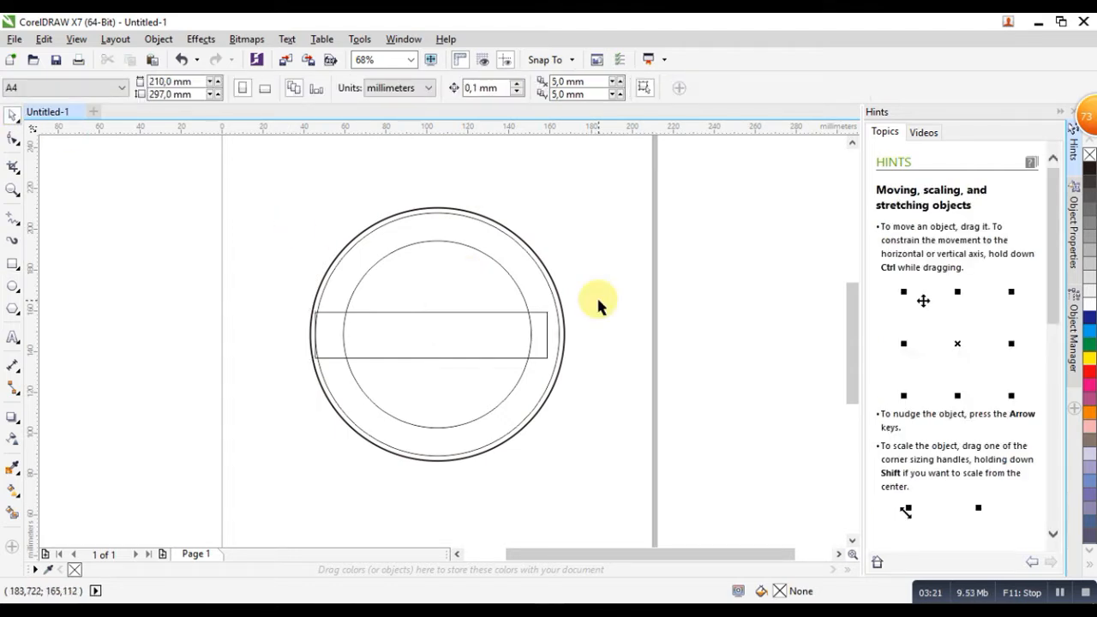
- Intersect the horizontal rectangle with the innermost circle to create a band bounded by the circle
click(505, 315)
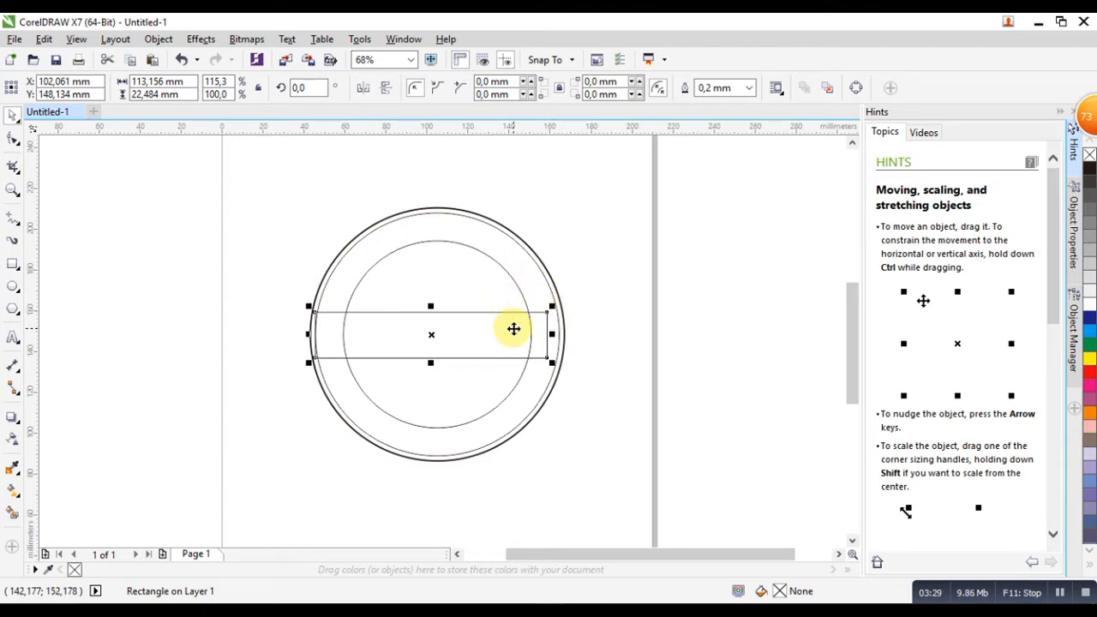
click(493, 283)
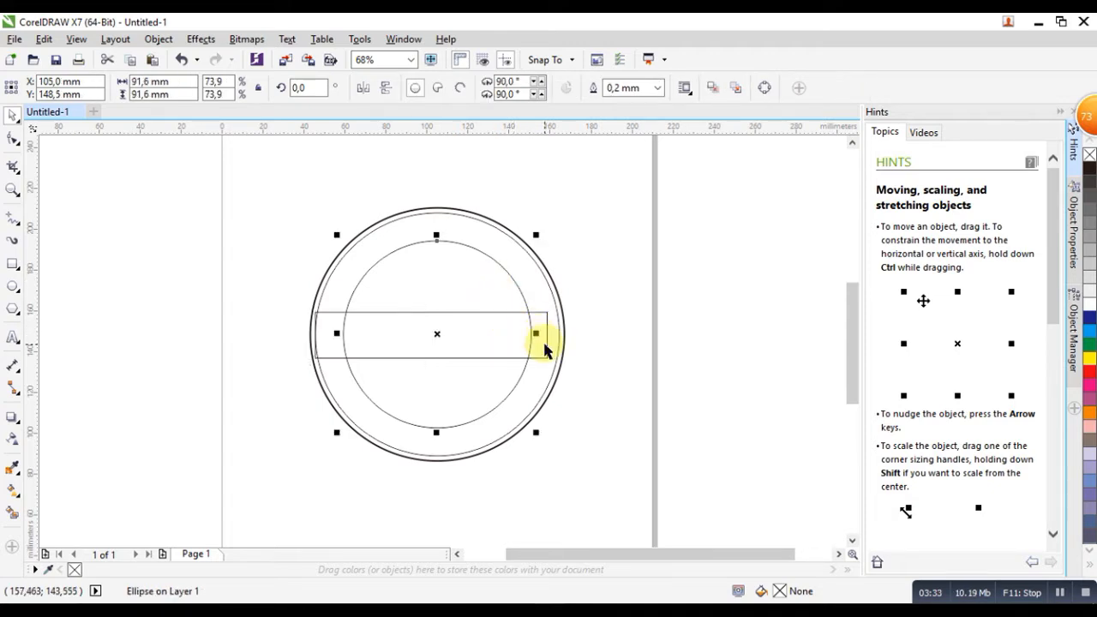
click(545, 345)
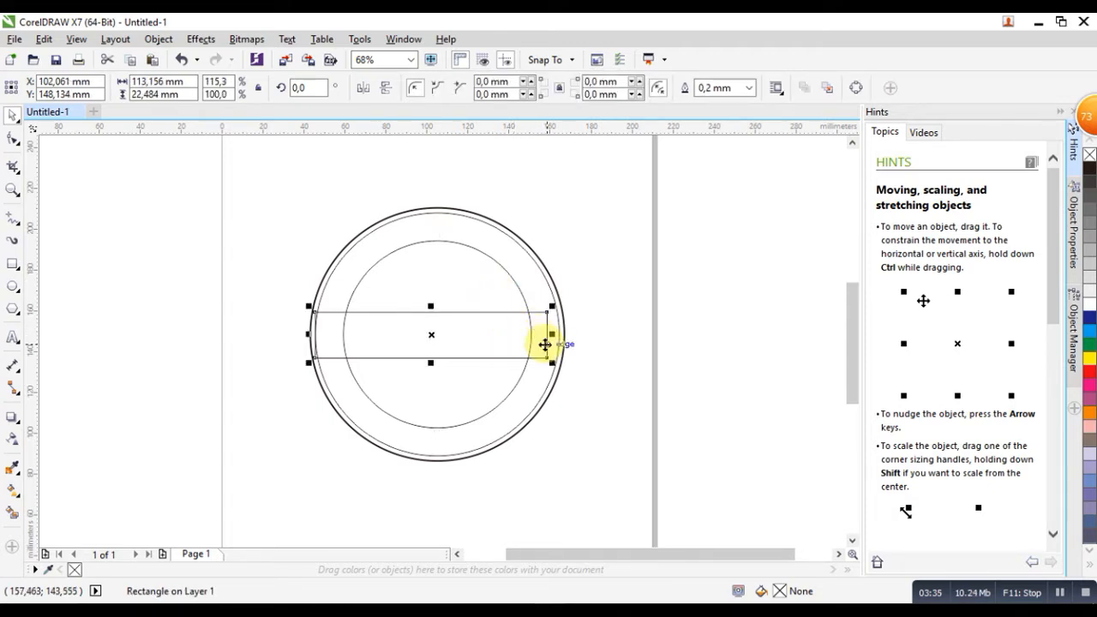
shift+click(473, 300)
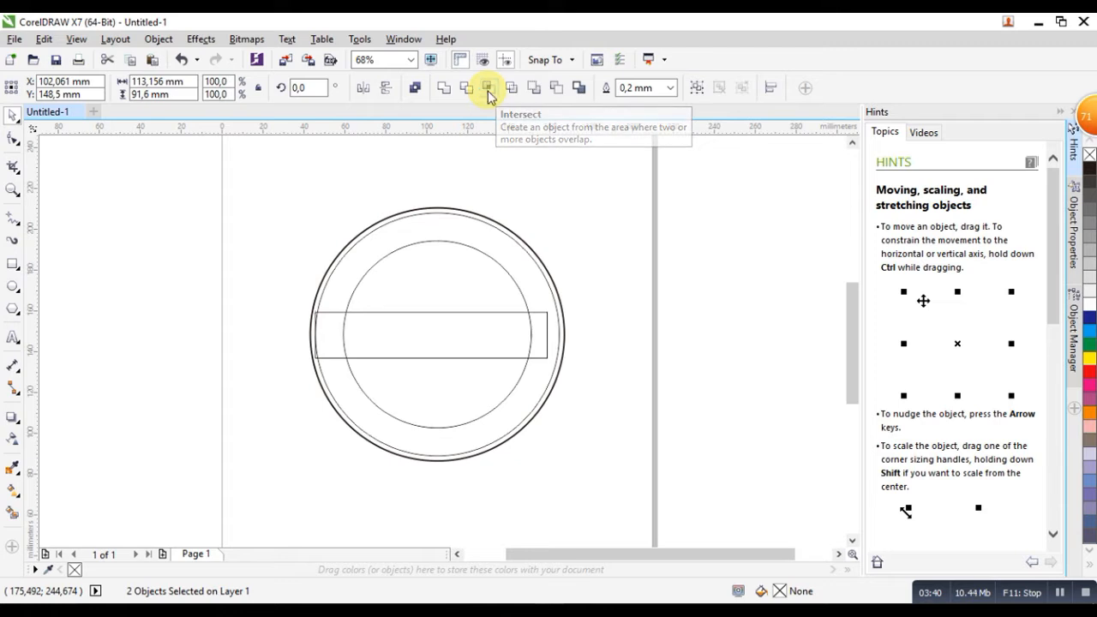
click(487, 90)
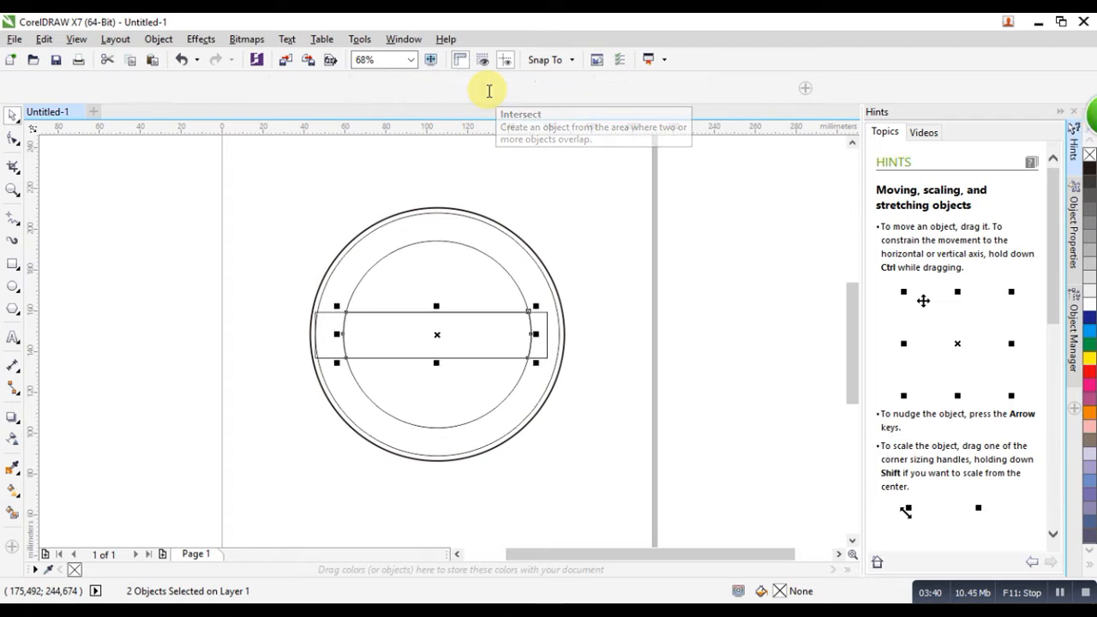
- Delete the original rectangle that extends past the innermost circle, keeping the intersected band
click(548, 325)
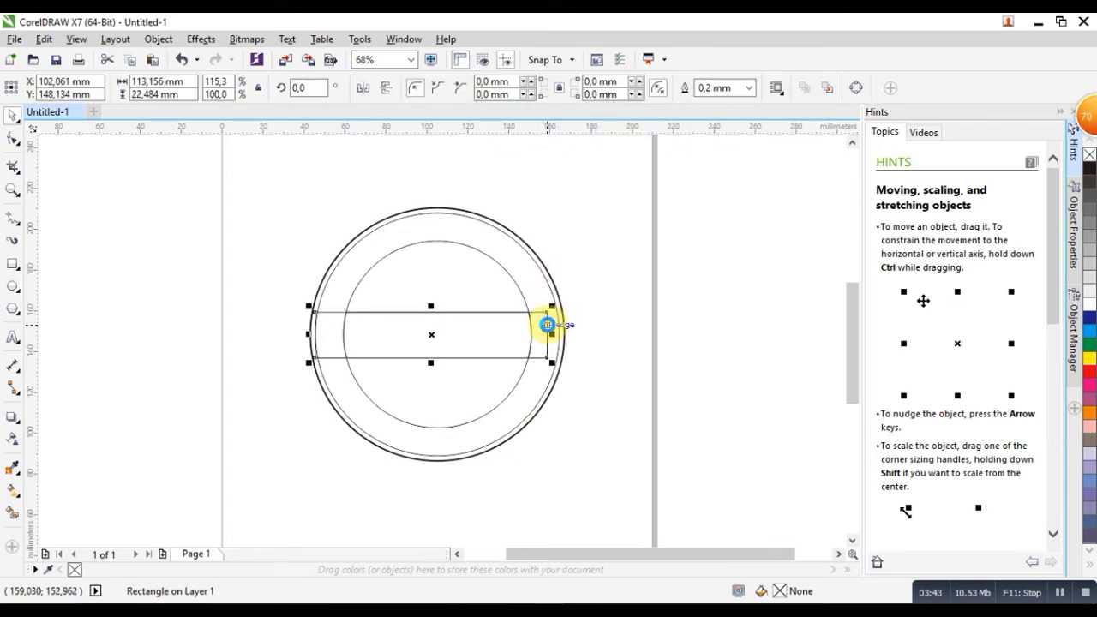
key(Delete)
click(489, 332)
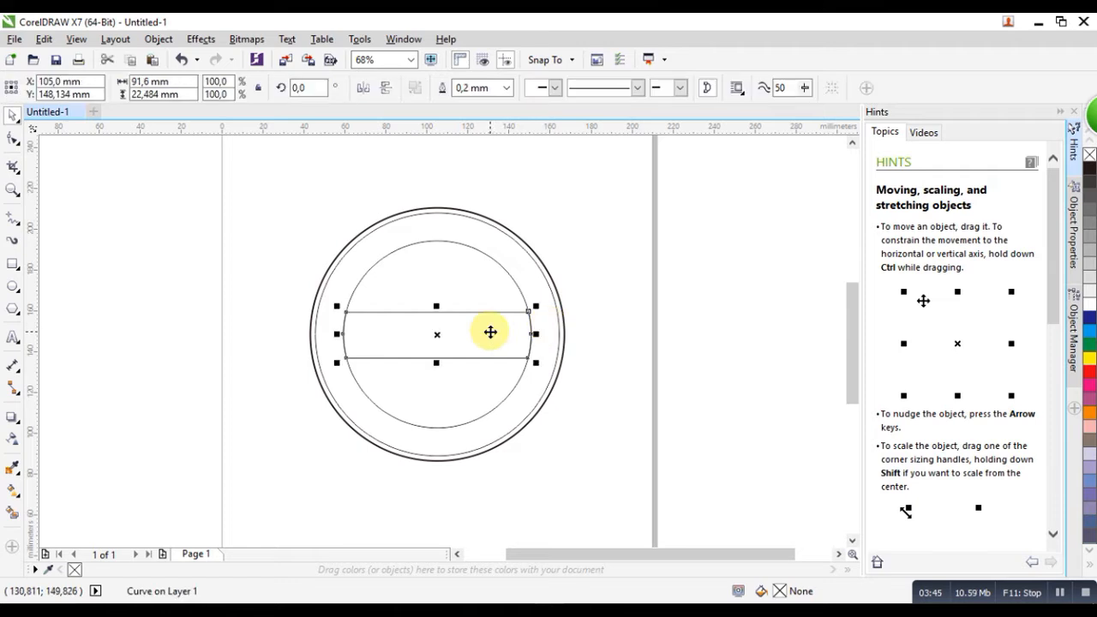
click(622, 322)
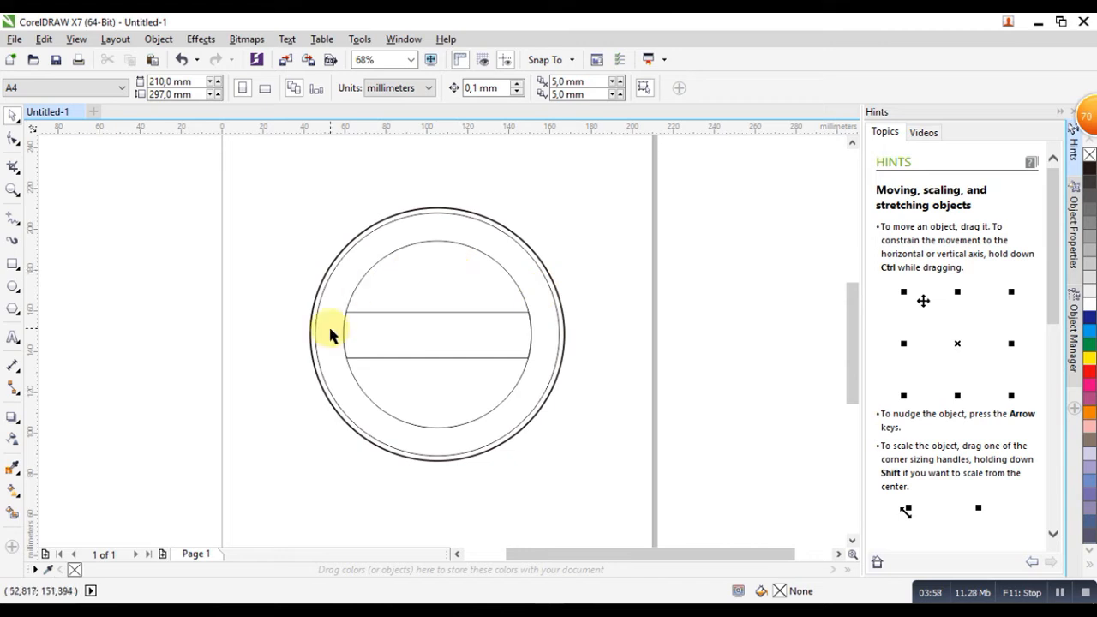
- Duplicate the innermost circle, scaling the copy up about its centre to about 95.9 mm in diameter
click(517, 284)
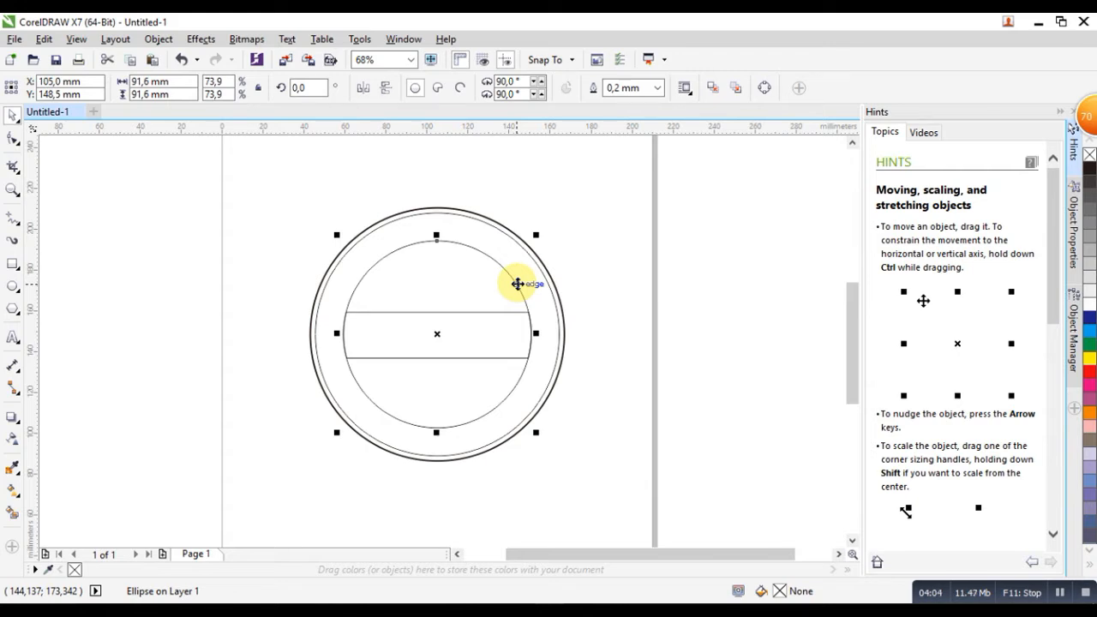
click(517, 283)
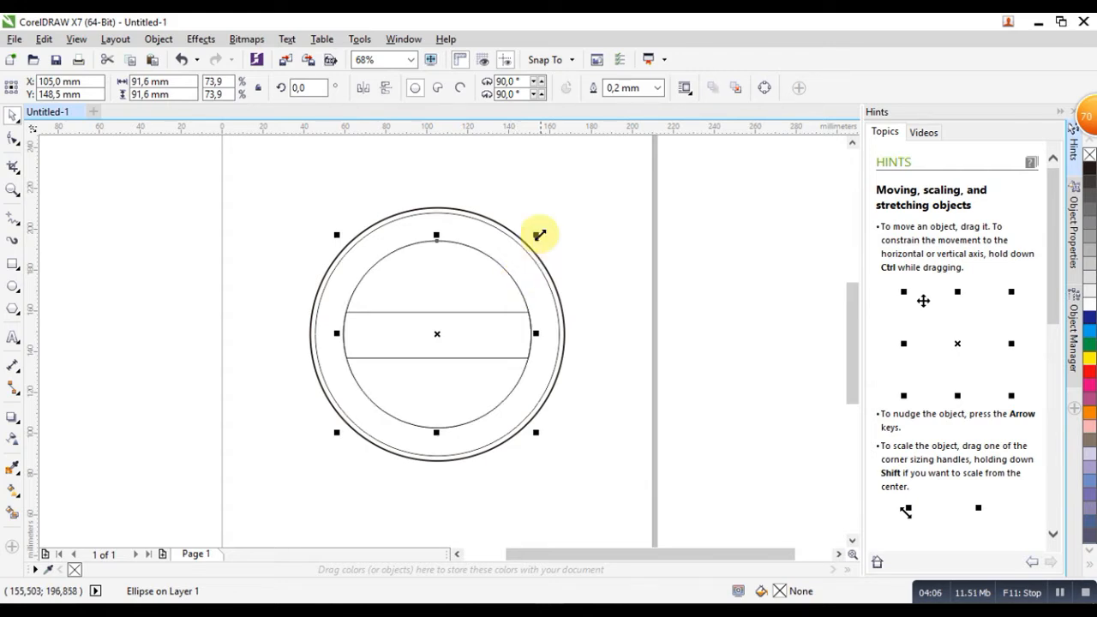
drag(540, 233, 545, 228)
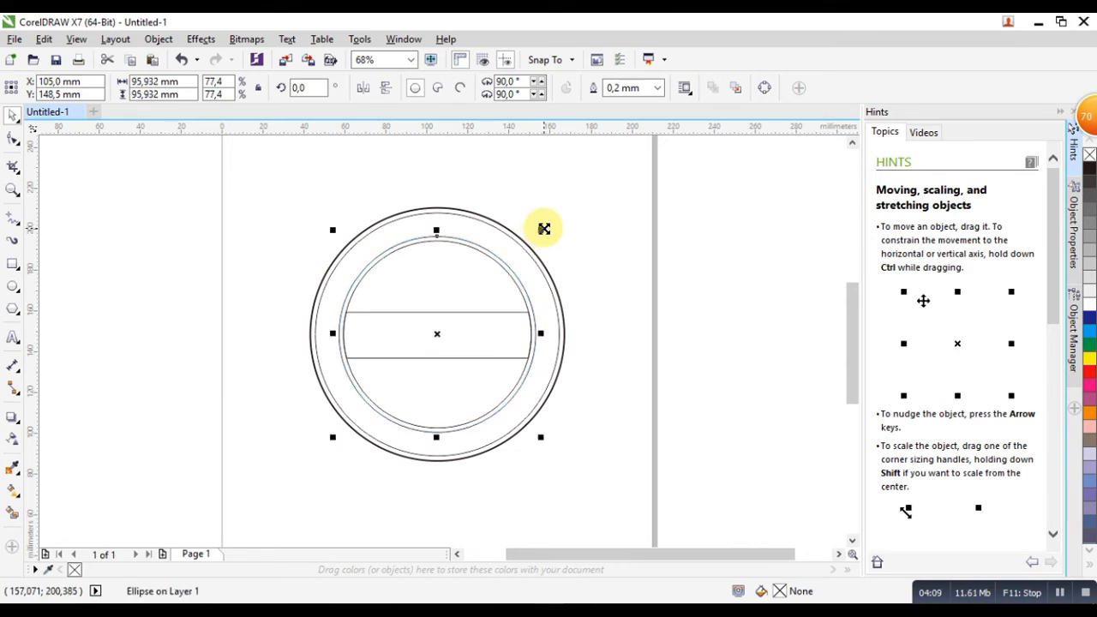
click(673, 305)
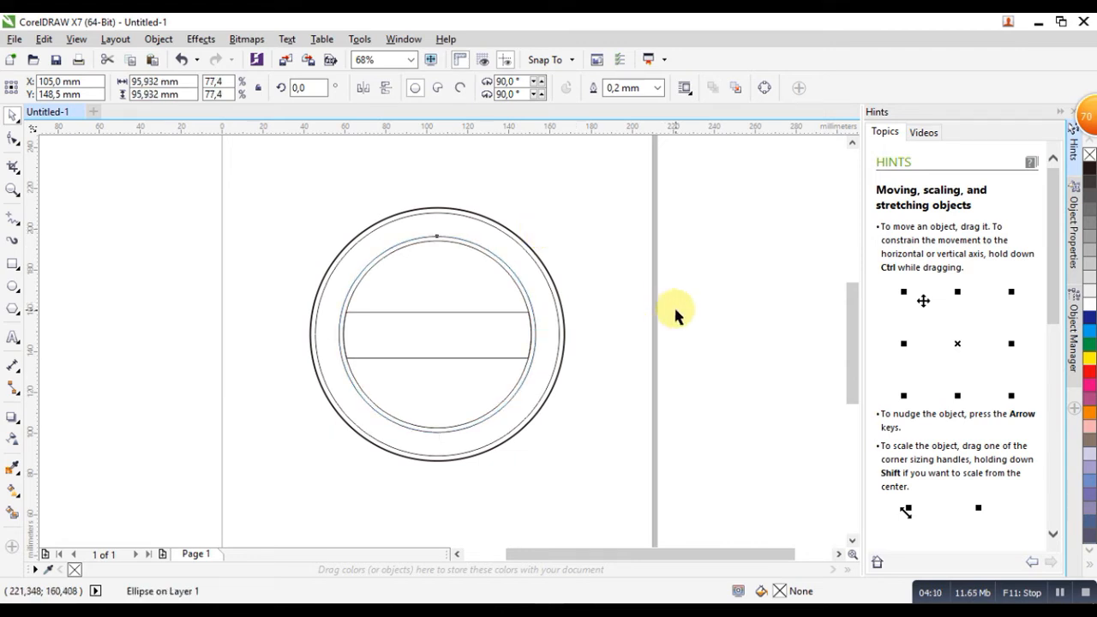
- Add the artistic text "LEMBAGA PENDIDIKAN" beside the stamp
click(11, 339)
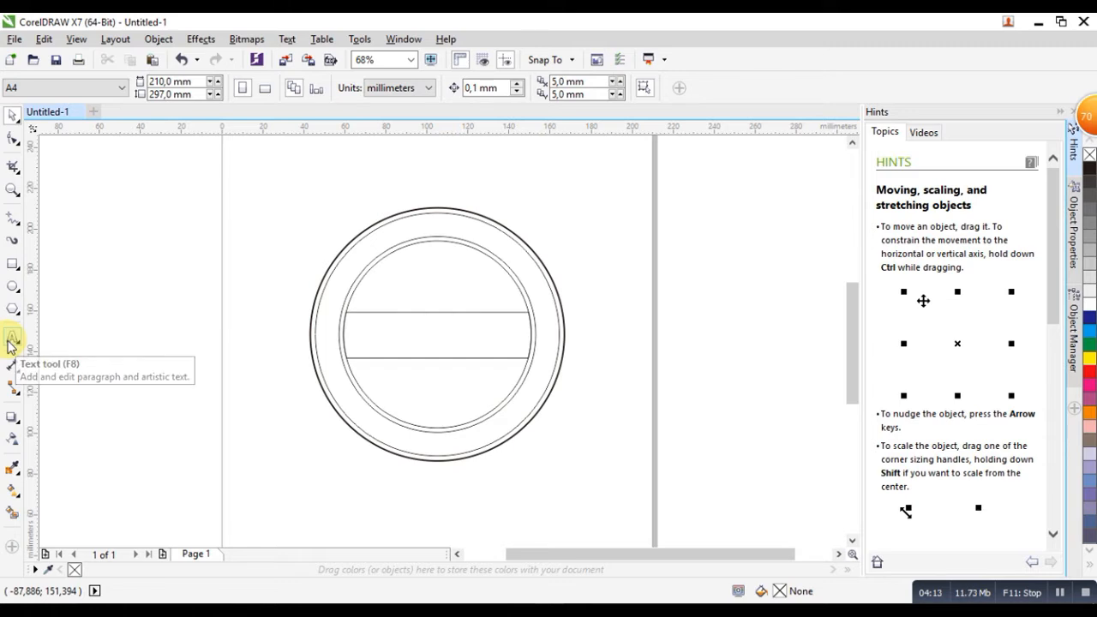
click(616, 281)
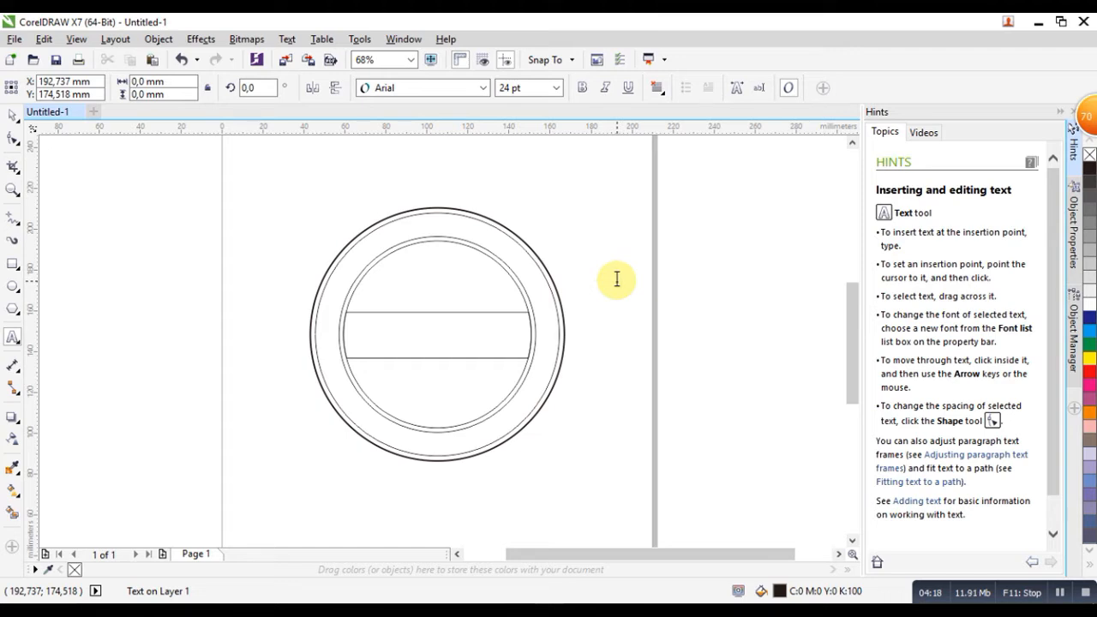
text(LEMBAGA)
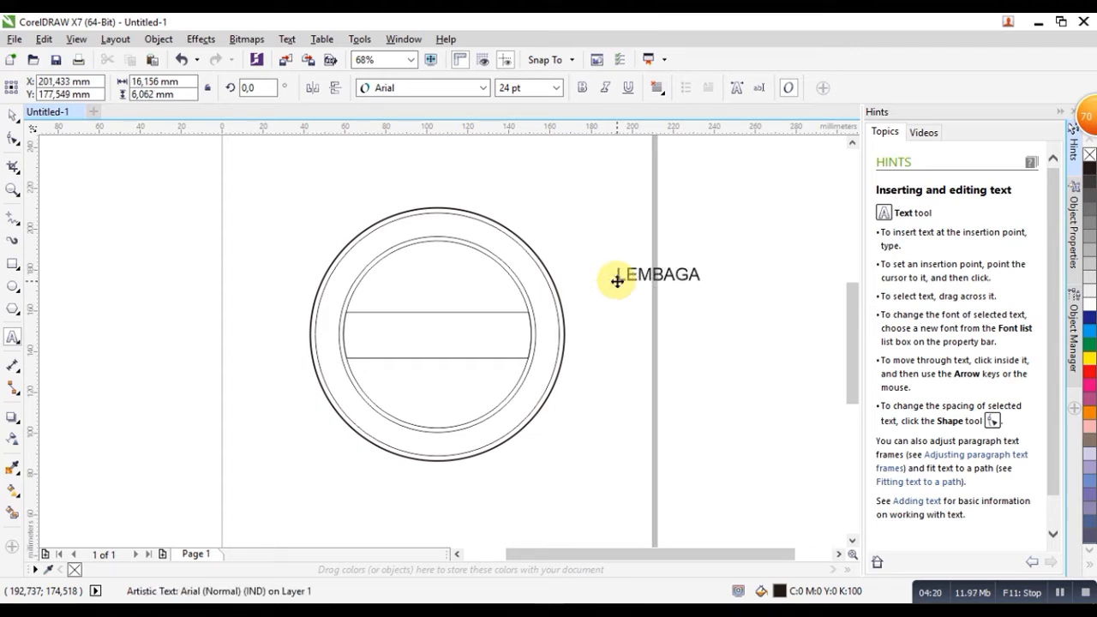
text( PENDIDIKAN)
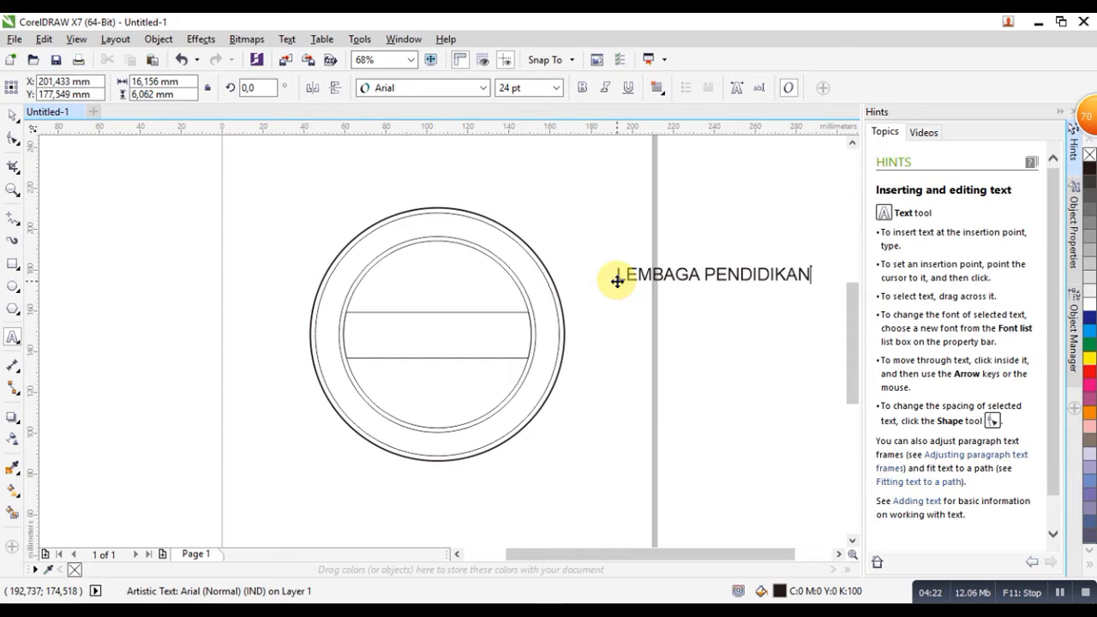
click(12, 114)
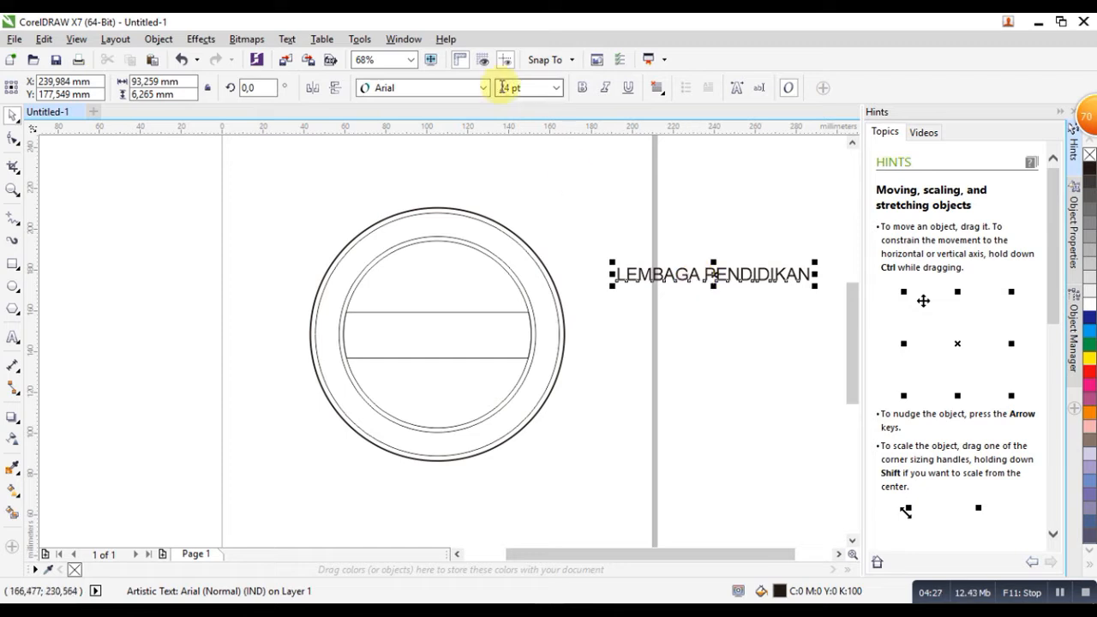
click(437, 89)
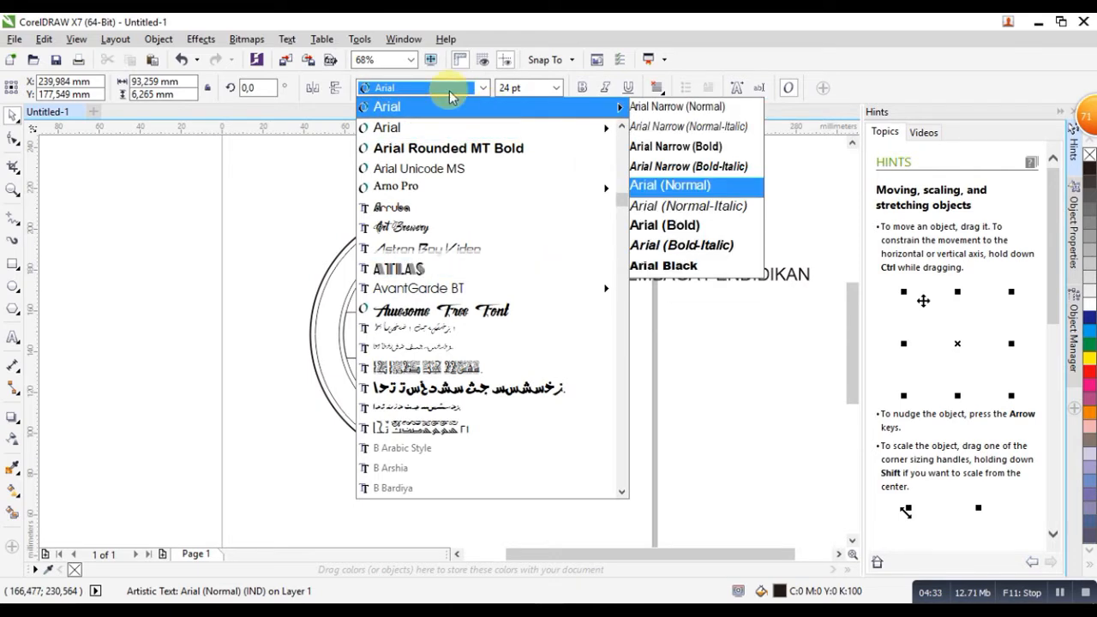
click(778, 282)
click(763, 280)
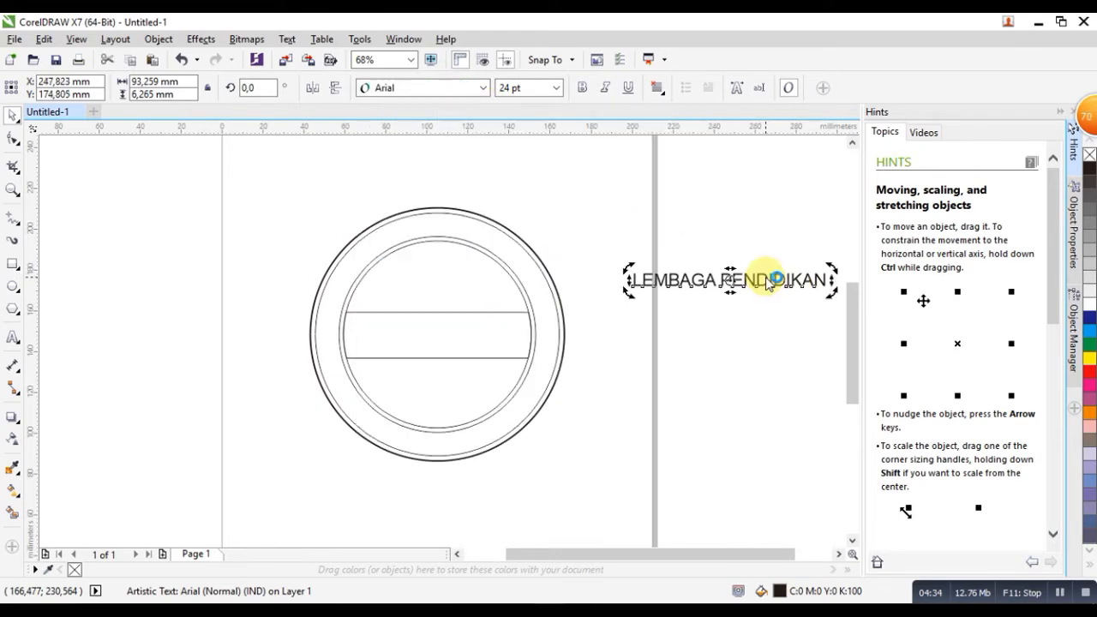
- Change the font of the whole "LEMBAGA PENDIDIKAN" text to Times New Roman
double_click(743, 279)
key(ctrl+a)
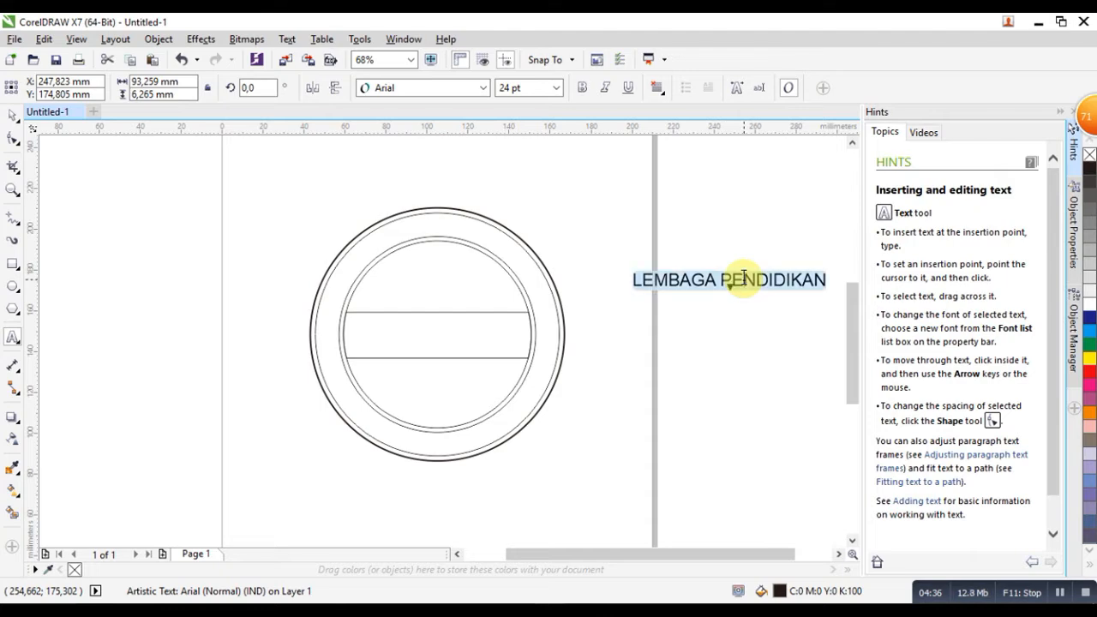
click(403, 87)
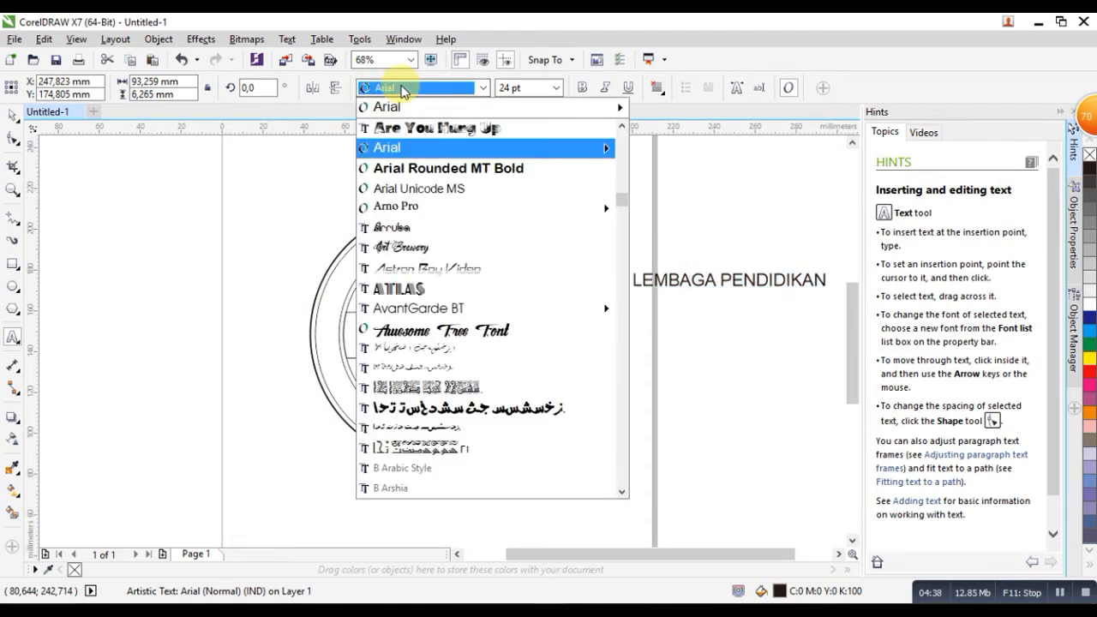
text(times New Arabic)
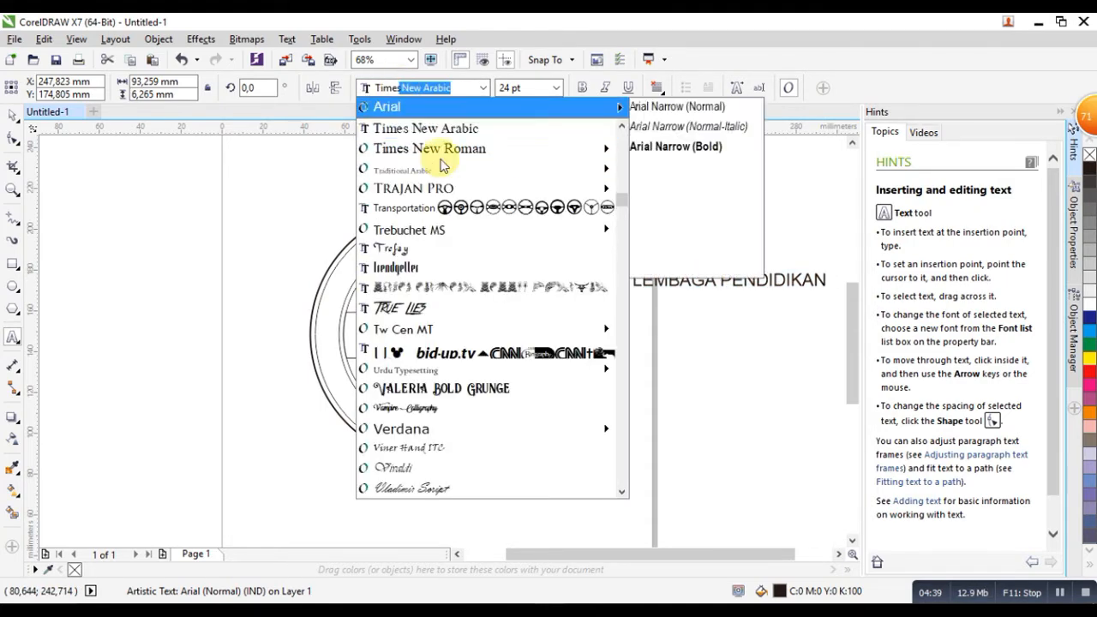
click(478, 151)
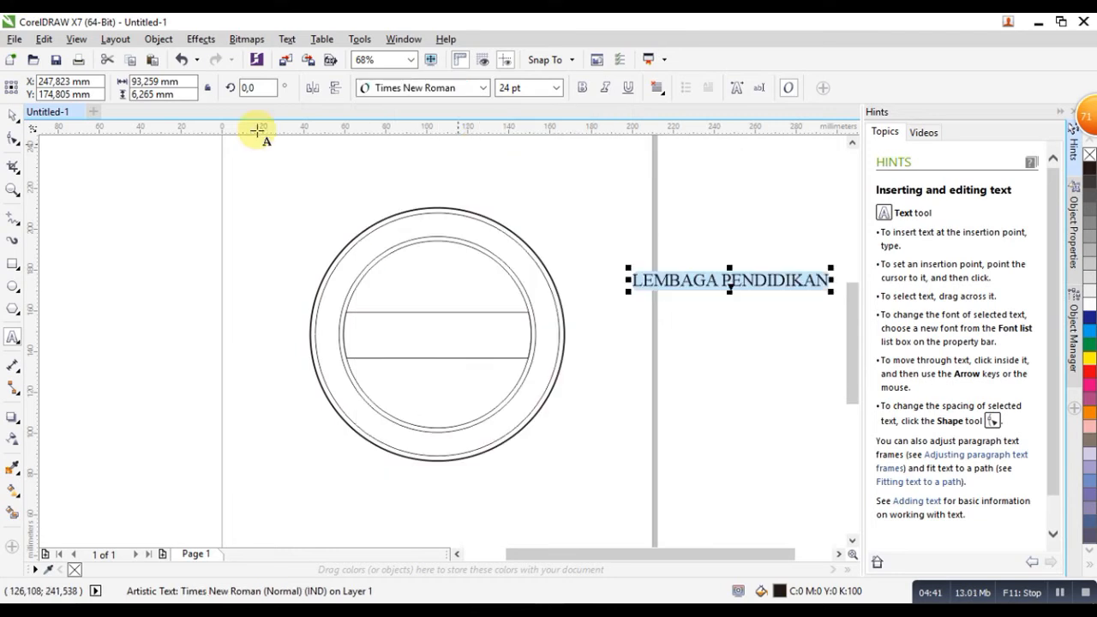
- Enlarge the "LEMBAGA PENDIDIKAN" text to about 115 mm wide and move it above the stamp, roughly centred
click(12, 114)
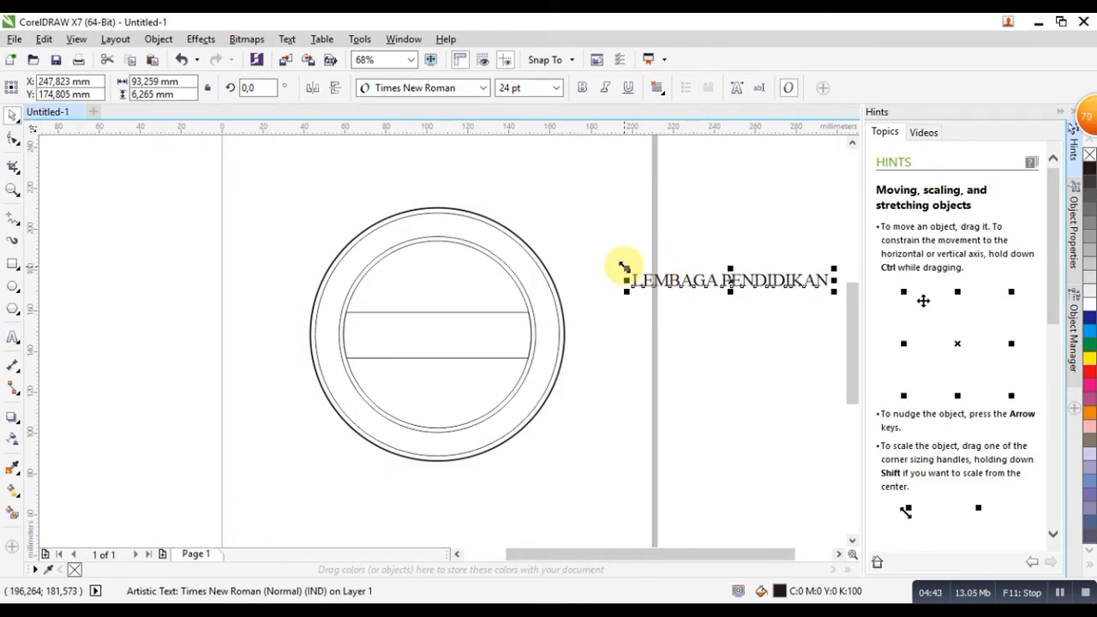
drag(626, 266, 584, 246)
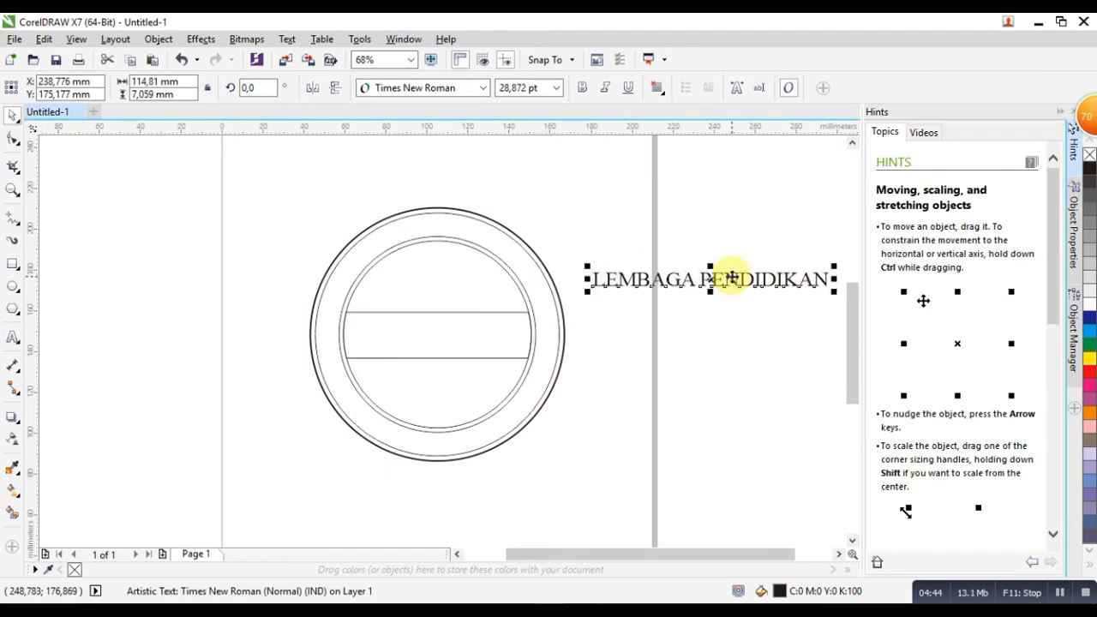
drag(656, 276, 442, 171)
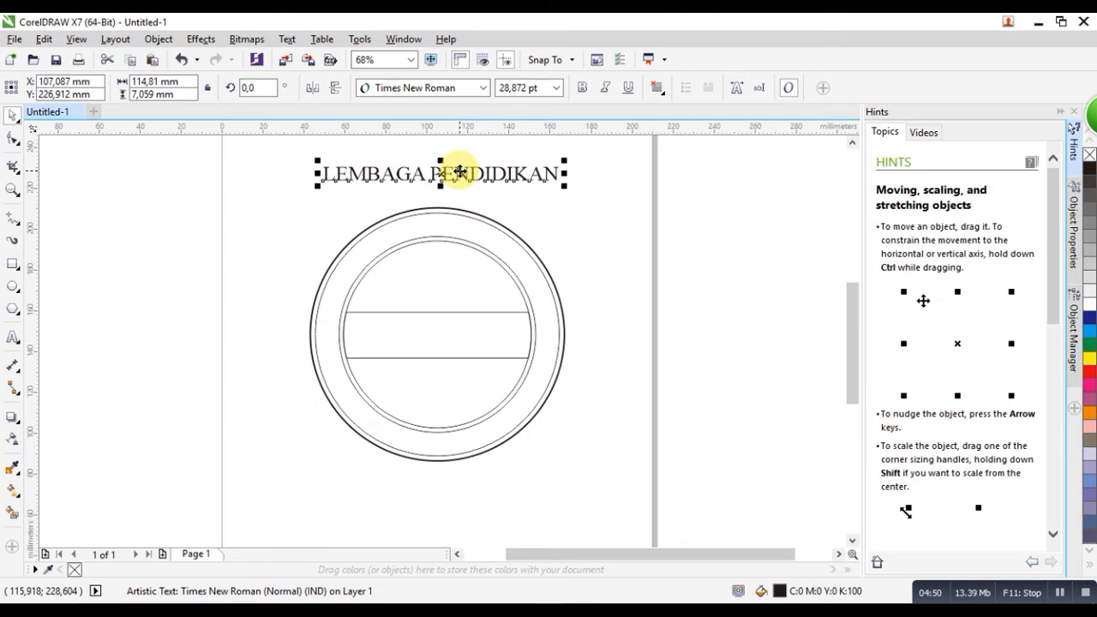
- Fit the "LEMBAGA PENDIDIKAN" text to the larger of the two inner circles, centred along its upper arc
click(288, 40)
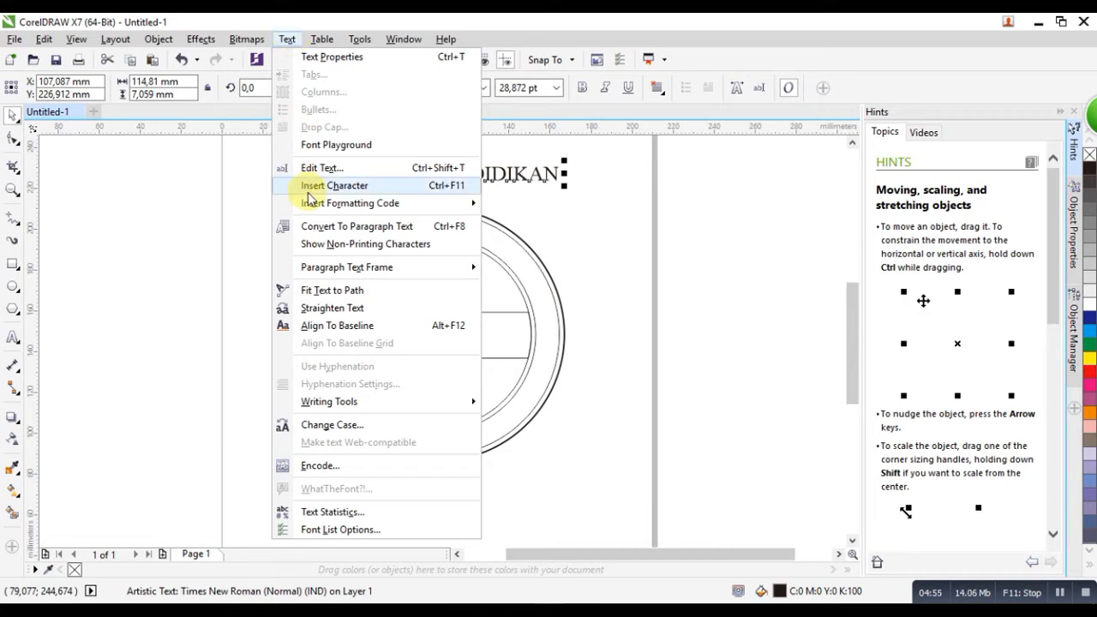
click(341, 292)
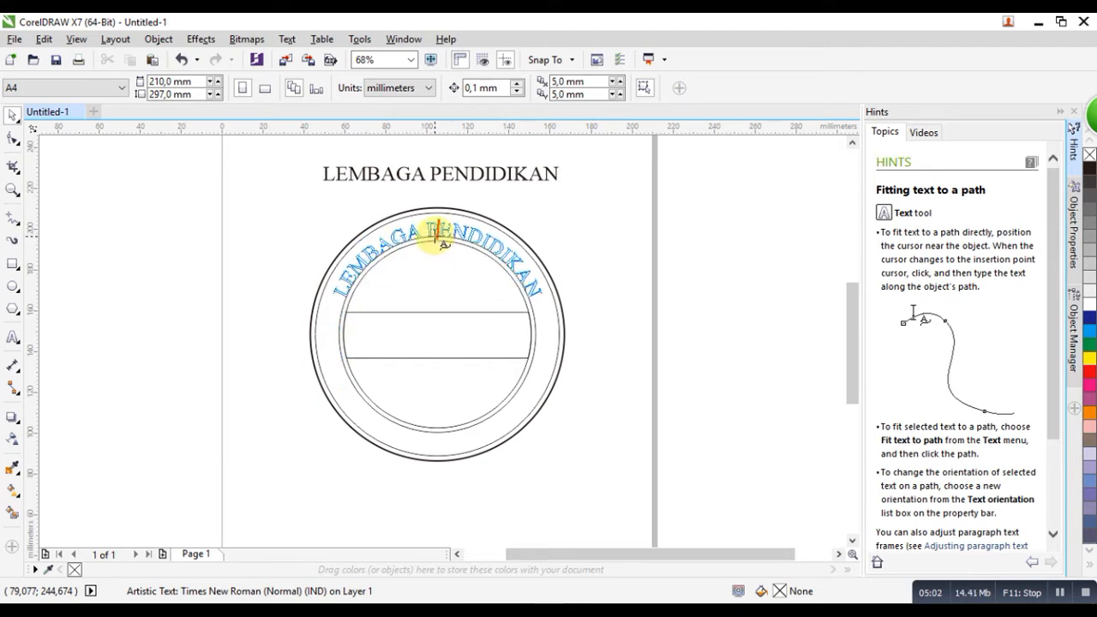
click(437, 231)
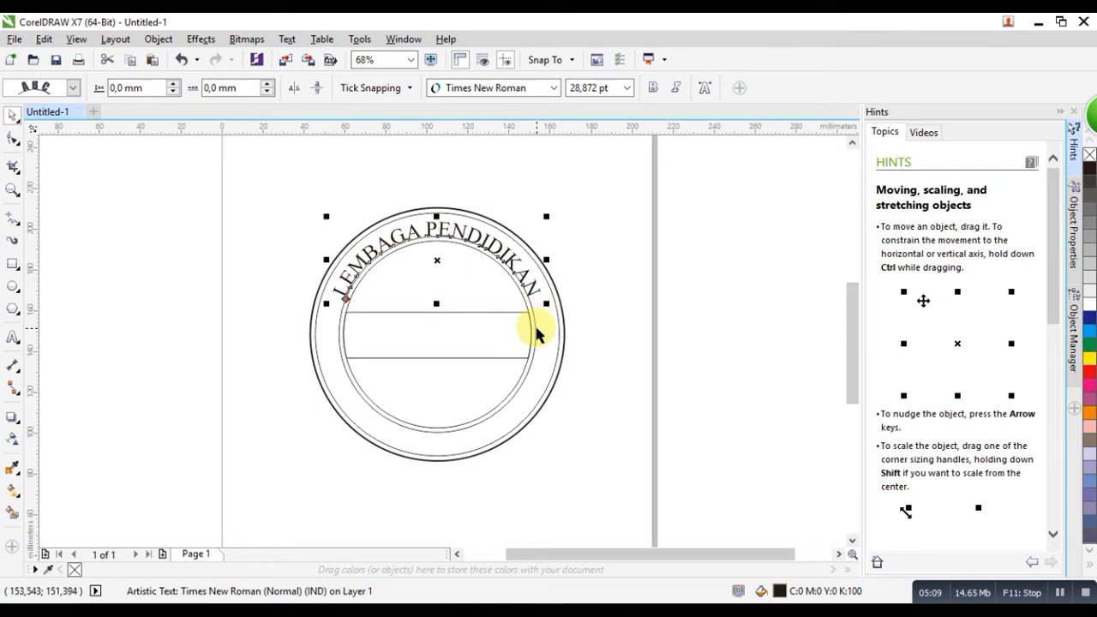
click(637, 290)
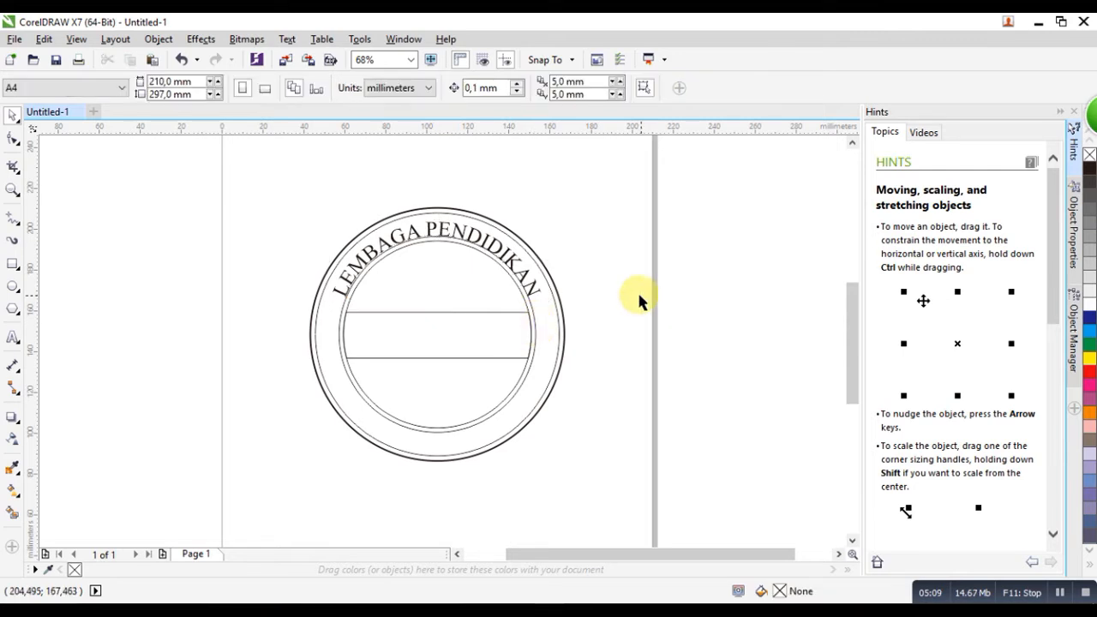
- Set the font size of the whole curved "LEMBAGA PENDIDIKAN" text to 29 pt
click(512, 264)
double_click(512, 261)
key(ctrl+a)
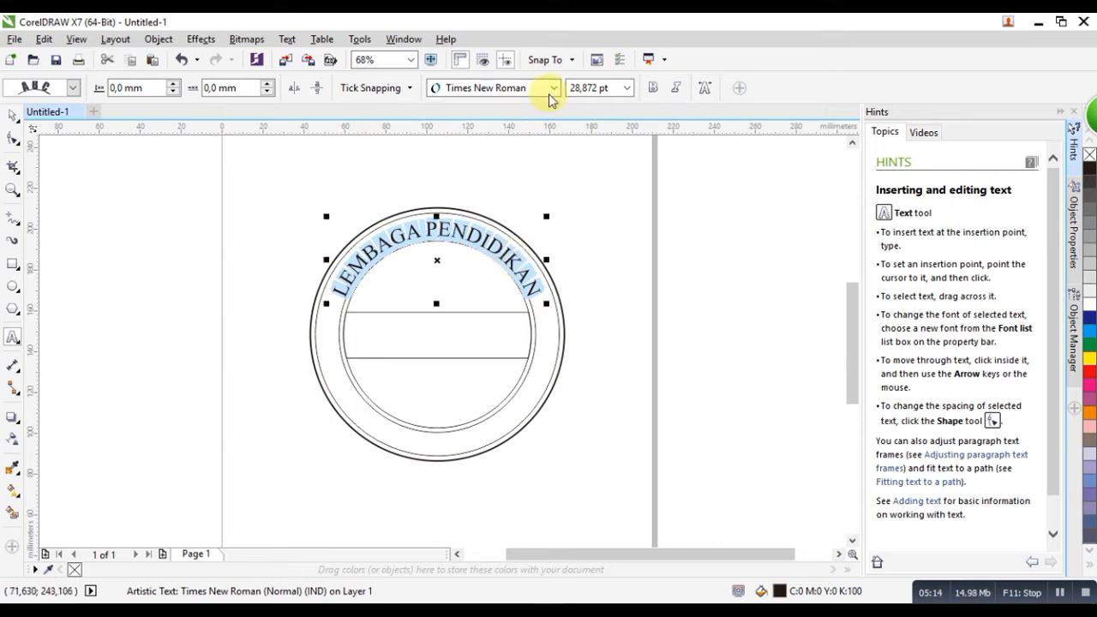
click(628, 90)
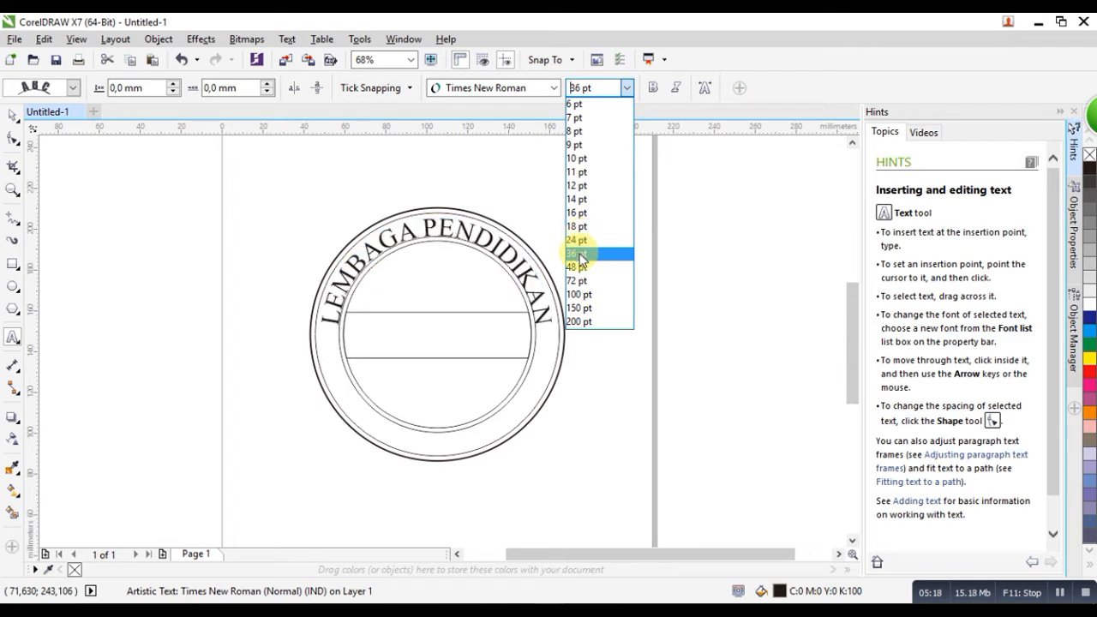
click(595, 88)
drag(596, 90, 550, 90)
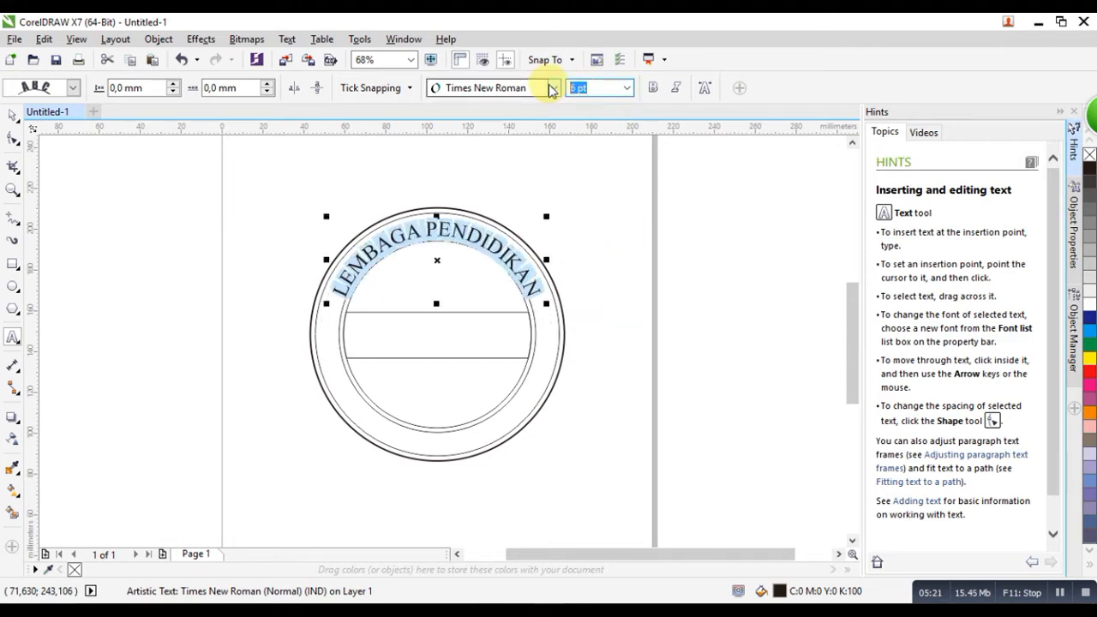
text(29)
key(Return)
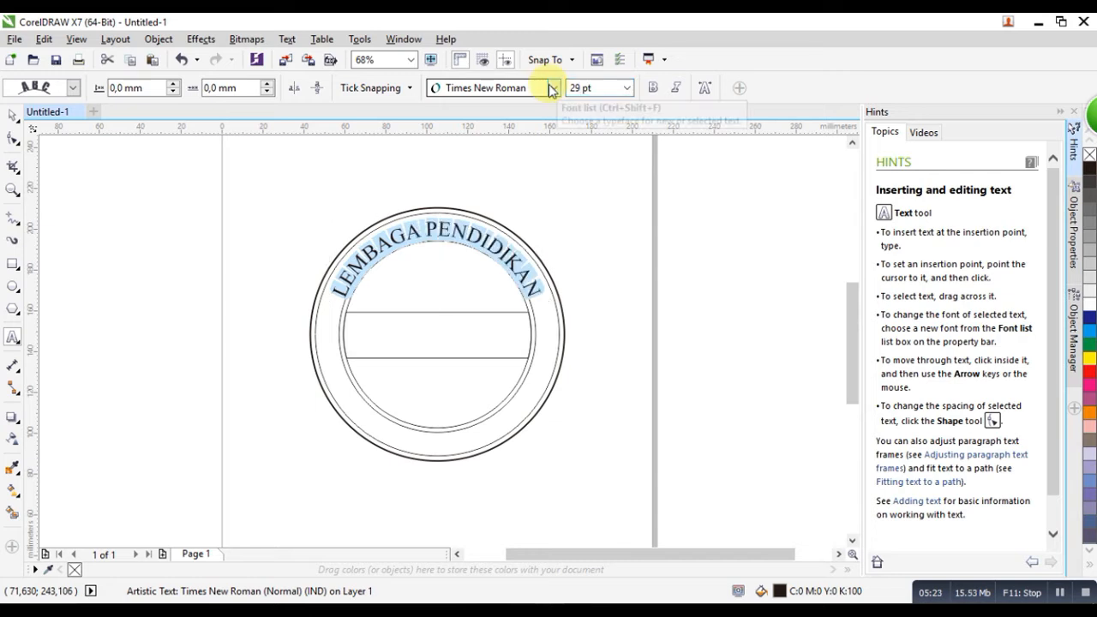
- Set the font size of the whole curved "LEMBAGA PENDIDIKAN" text to 30 pt and deselect it
click(601, 88)
key(BackSpace)
text(30)
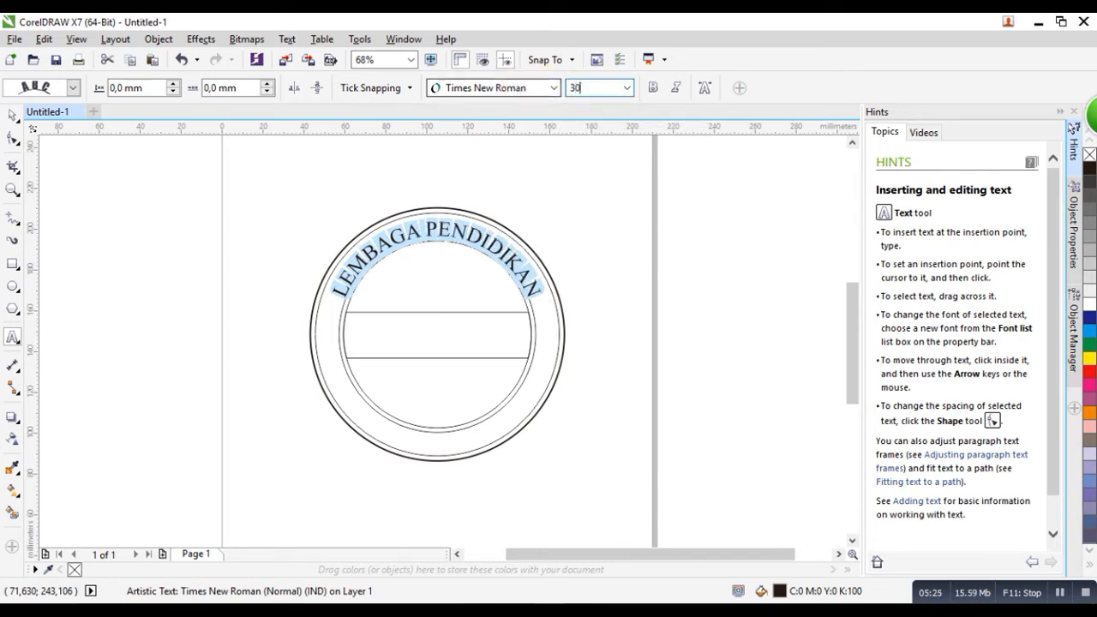
key(Return)
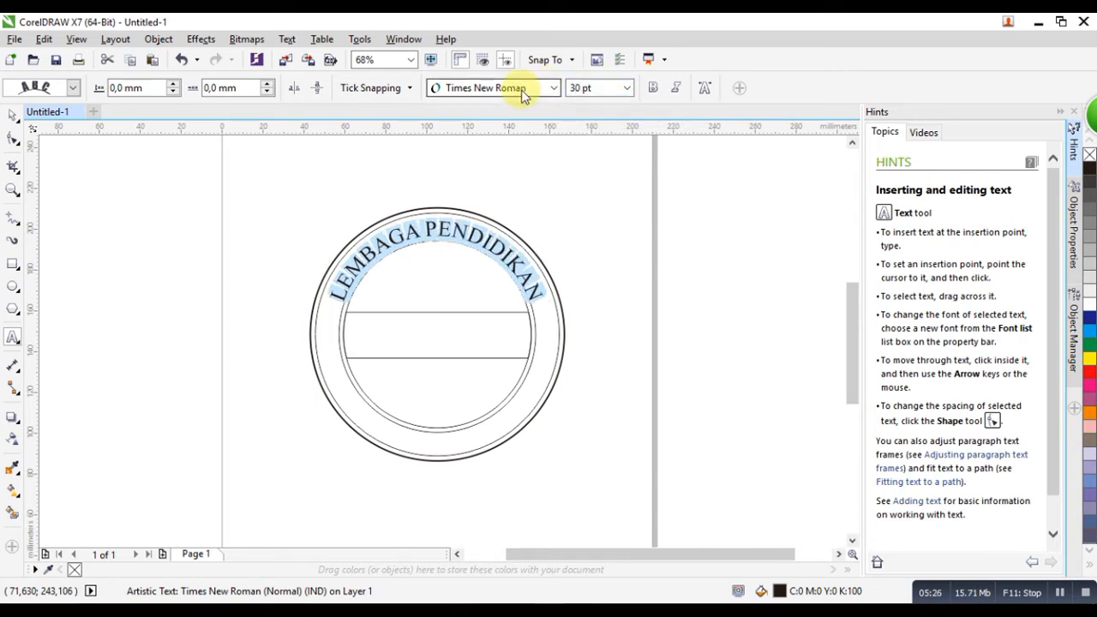
click(13, 114)
click(126, 241)
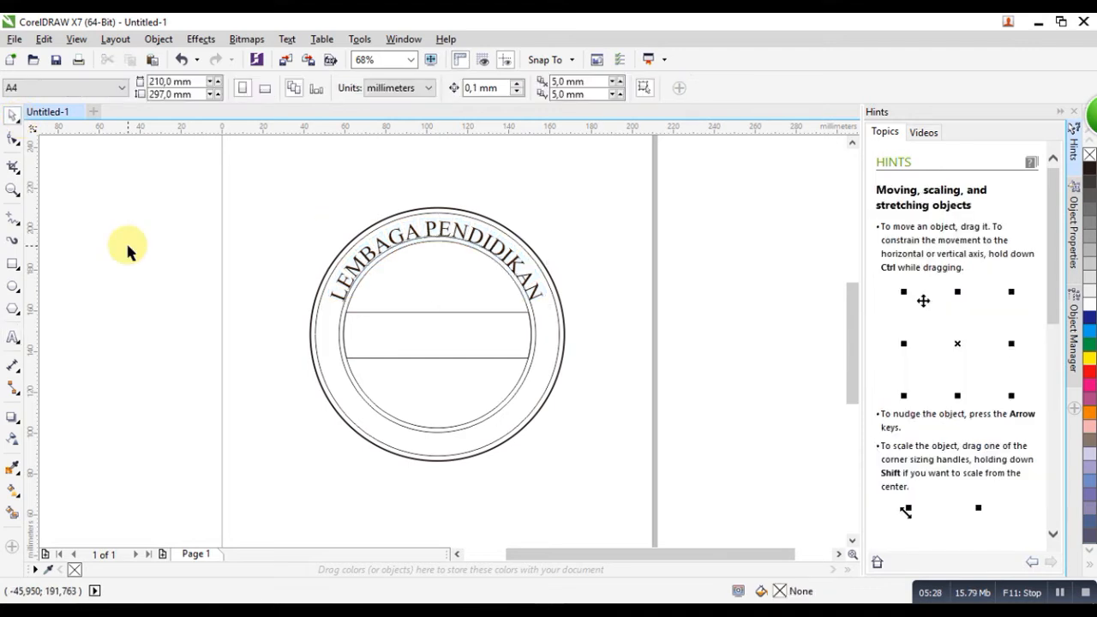
- Try to scale the curved "LEMBAGA PENDIDIKAN" text up slightly, and undo the scaling
click(525, 271)
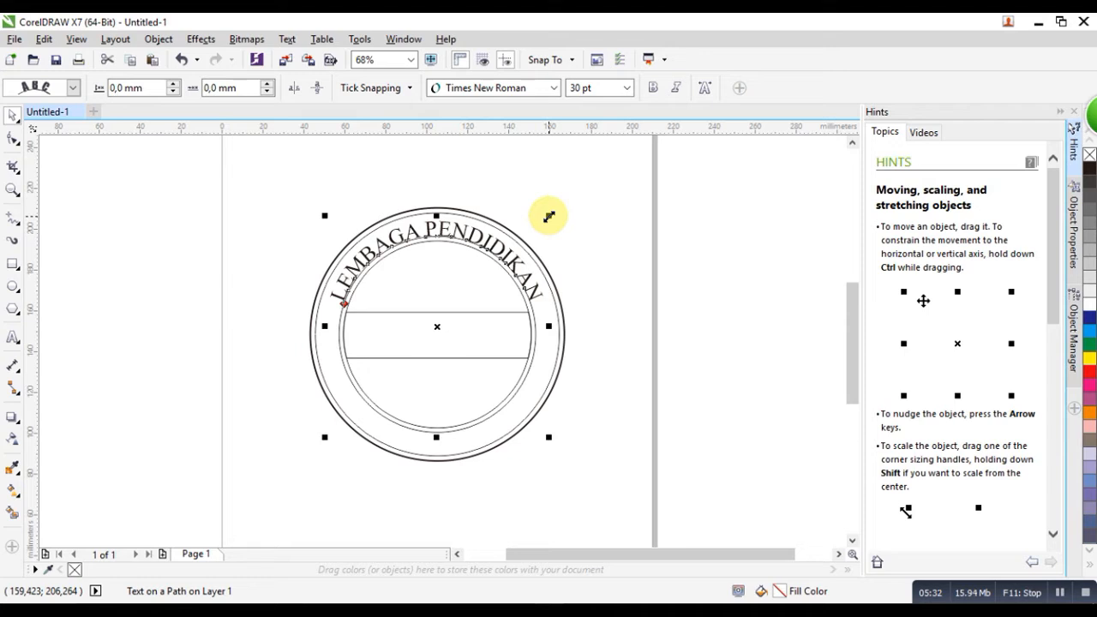
drag(549, 216, 554, 215)
key(ctrl+z)
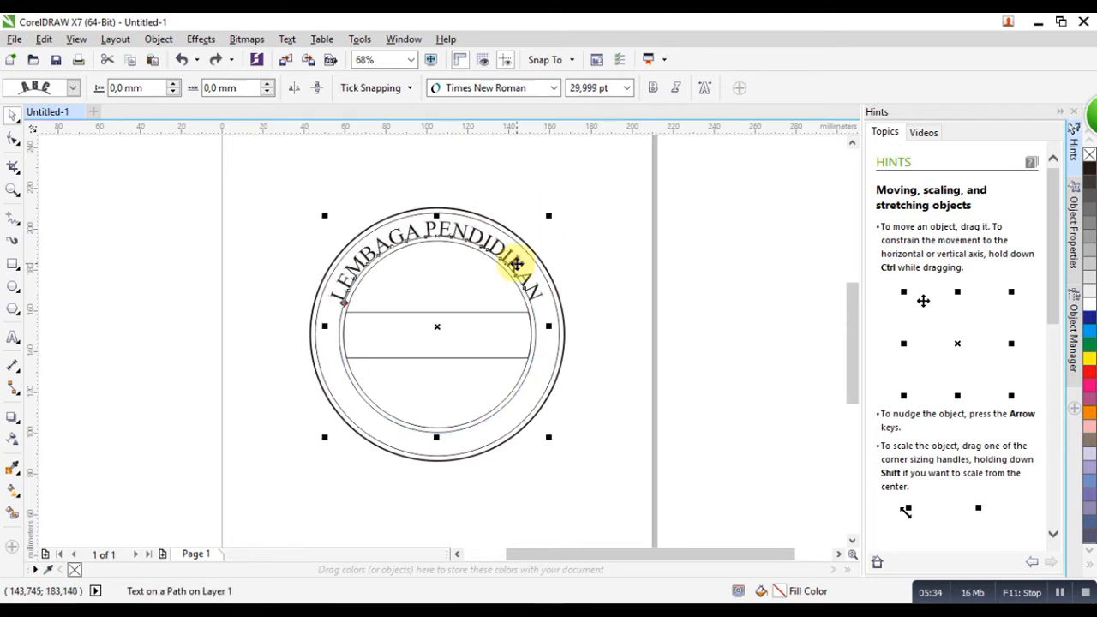
click(641, 268)
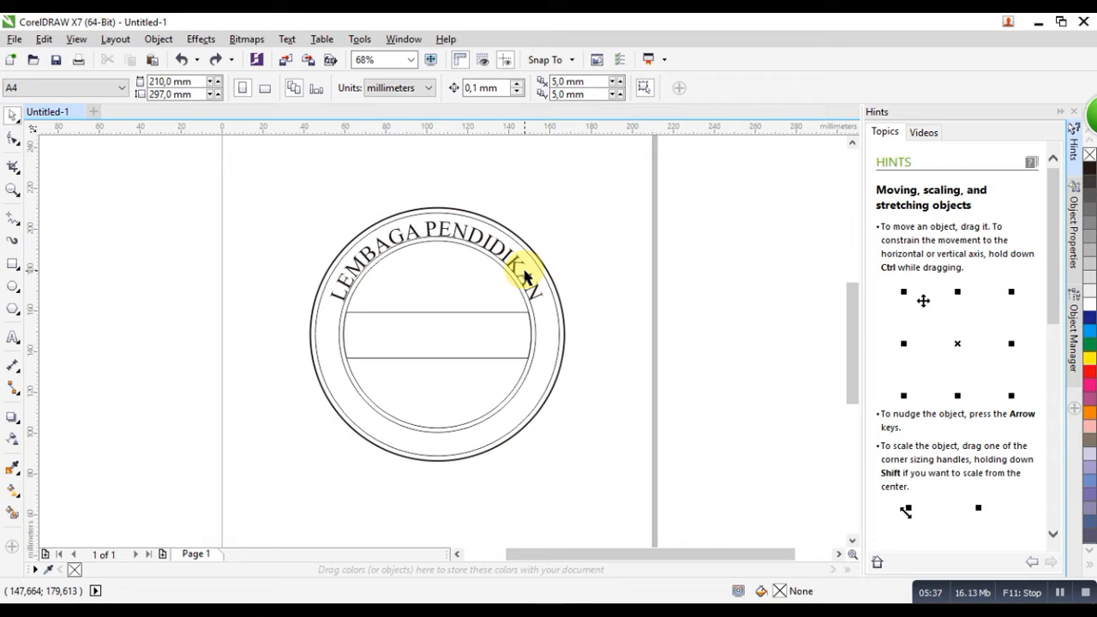
- Add the artistic text "MAARIF NU BAWEAN" near the lower left of the stamp
click(13, 337)
click(272, 443)
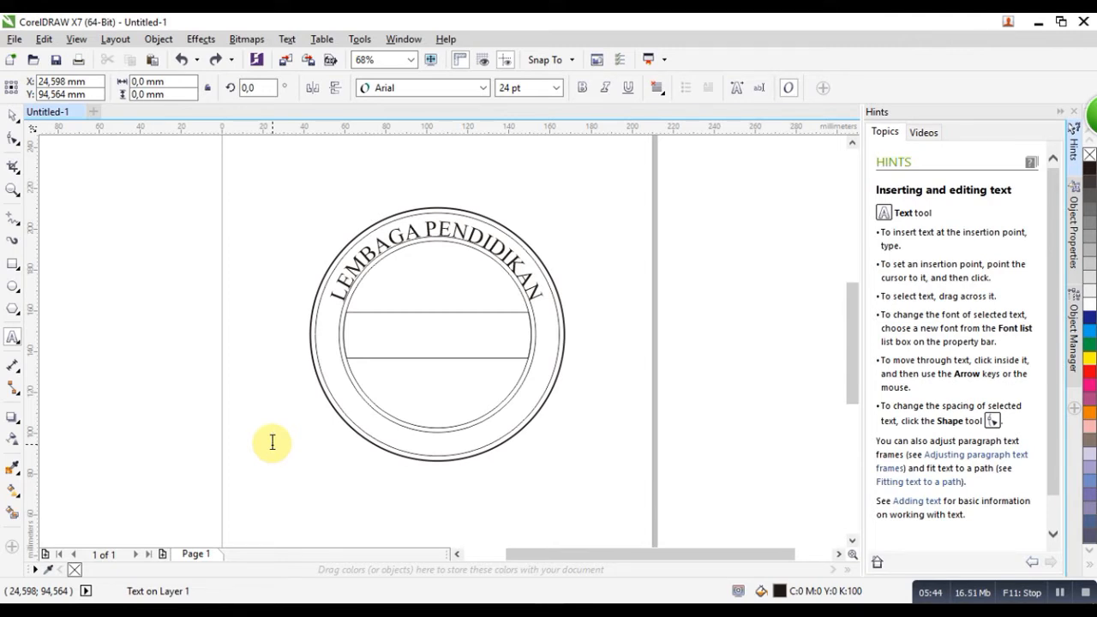
text(MAA)
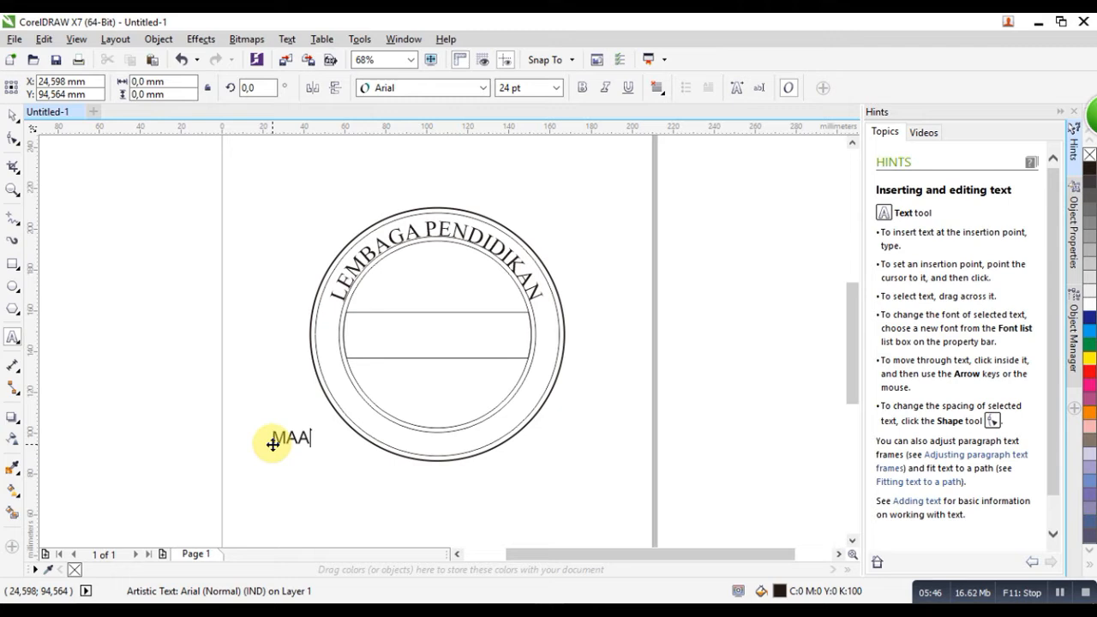
text(RIF NU BAWE)
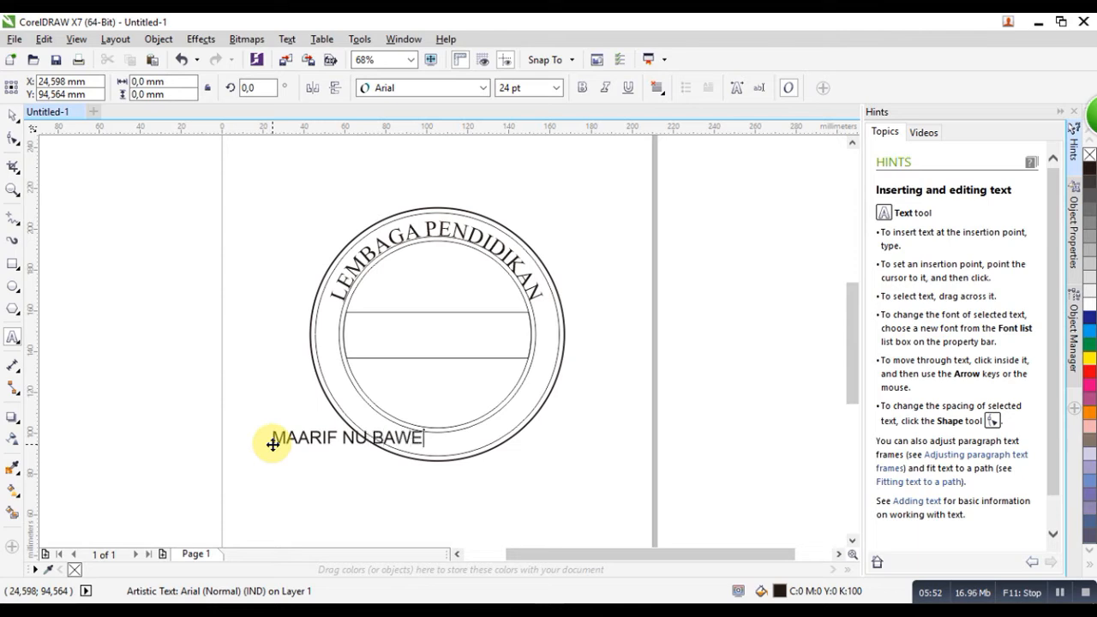
text(AN)
click(12, 114)
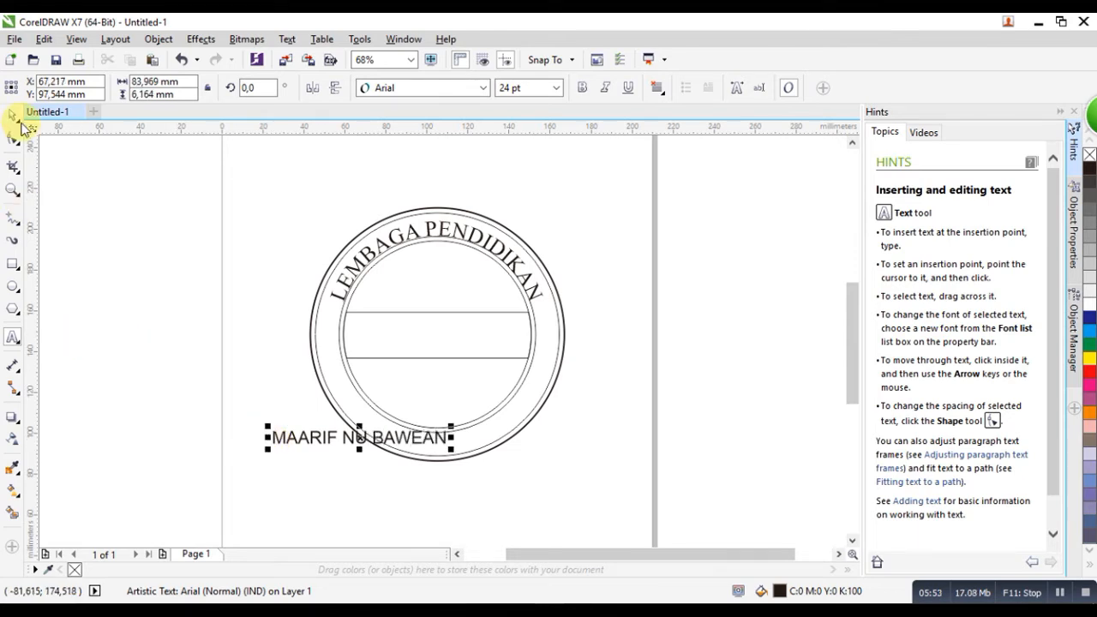
- Change the "MAARIF NU BAWEAN" text to Times New Roman and move it below the stamp
click(482, 87)
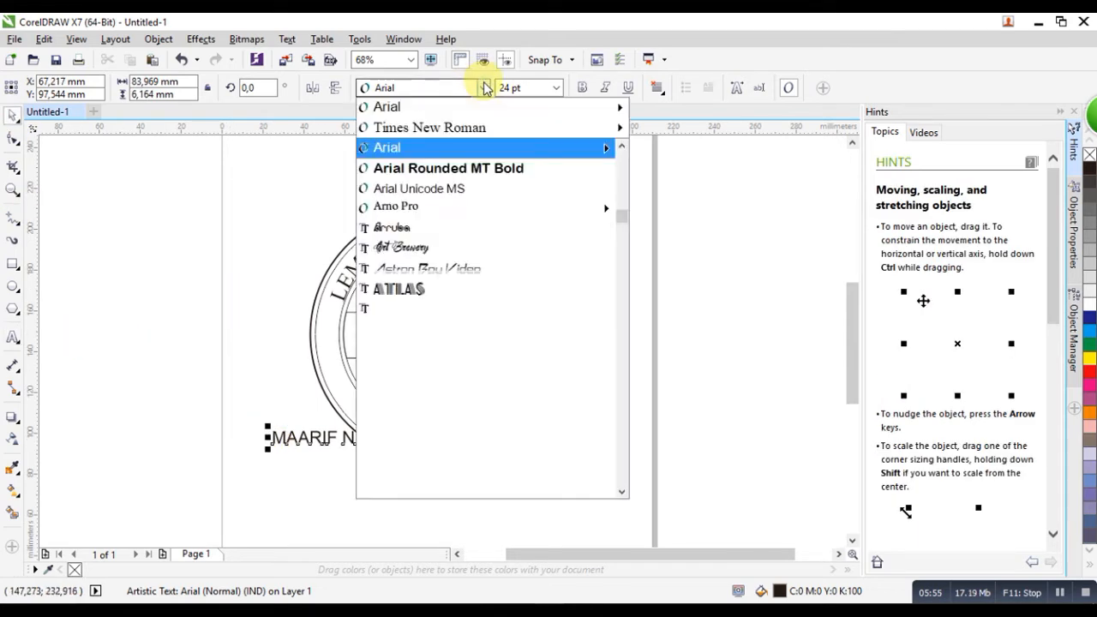
click(433, 128)
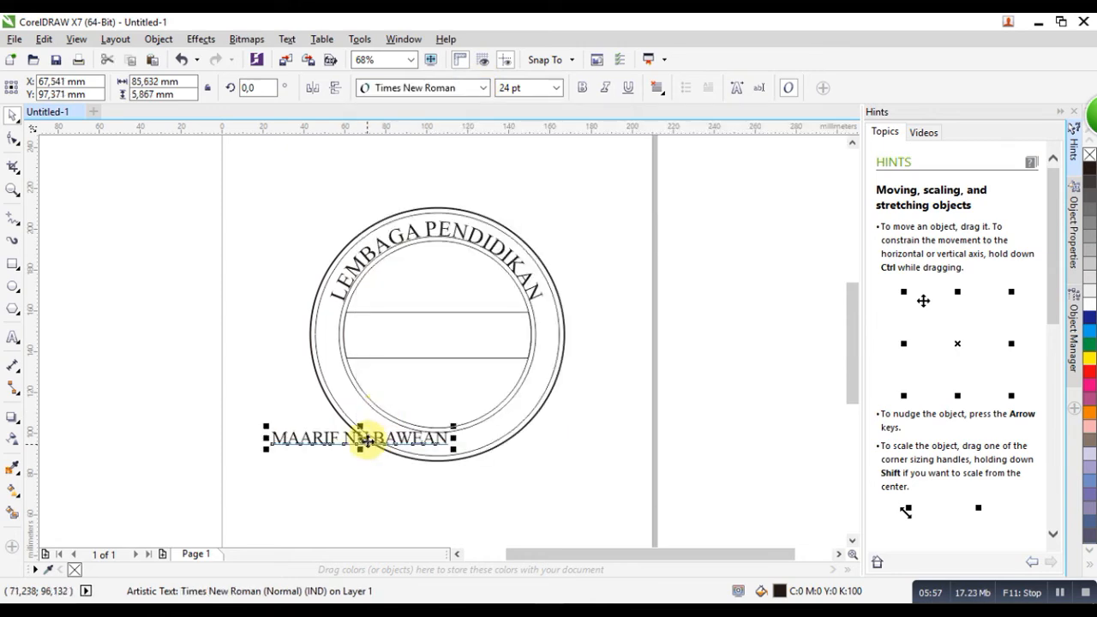
drag(367, 435, 354, 487)
- Try to fit the "MAARIF NU BAWEAN" text to the lower arc of the larger inner circle, and undo it
click(287, 40)
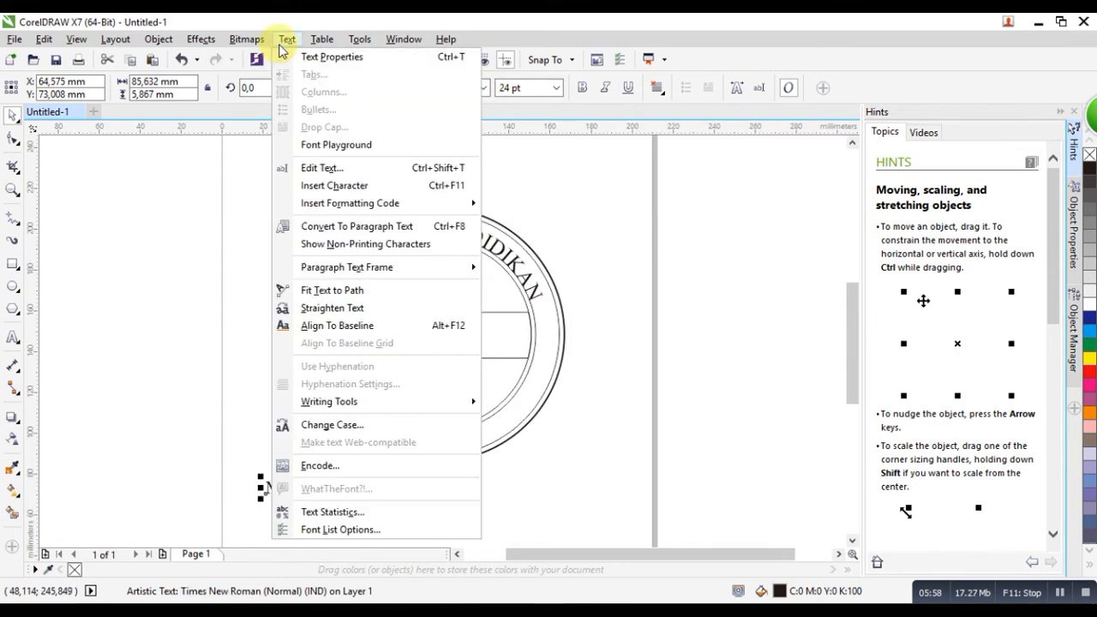
click(310, 290)
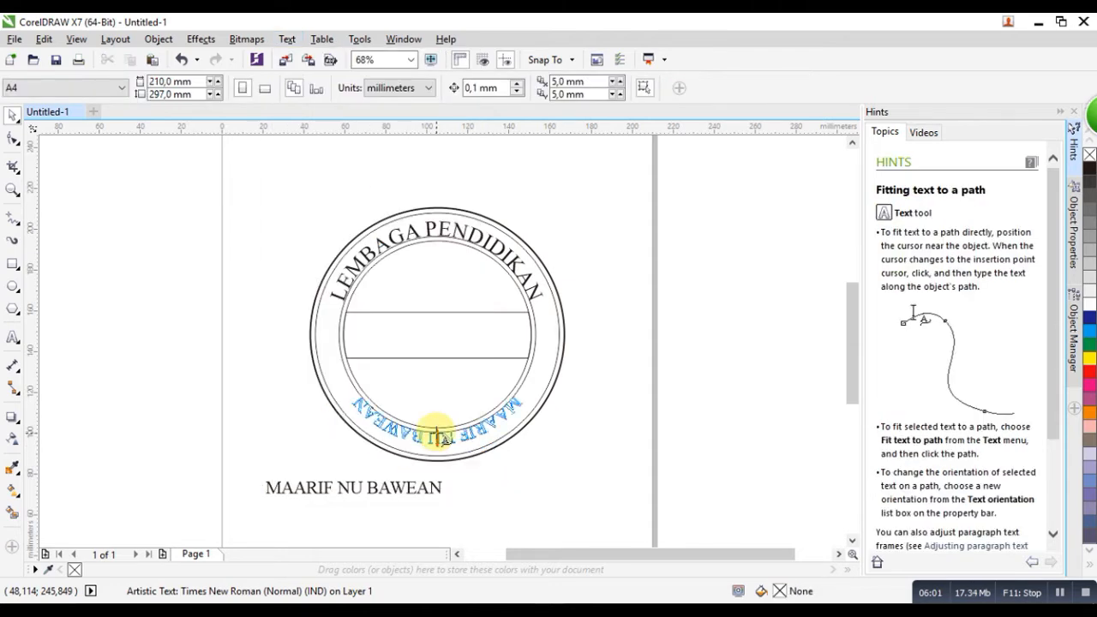
click(438, 437)
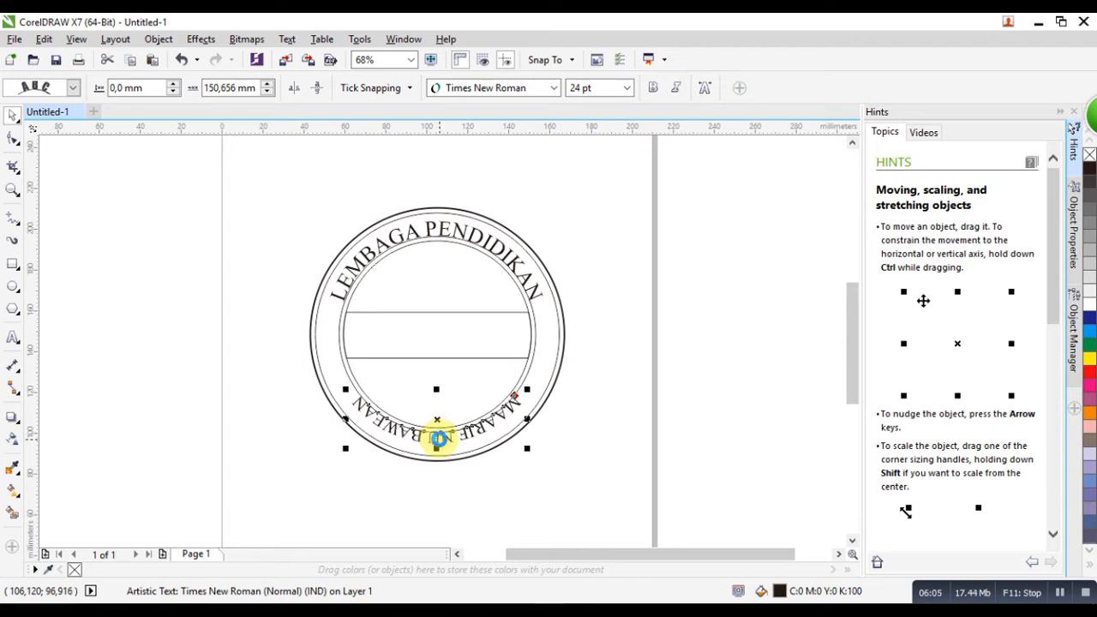
key(ctrl+z)
- Replace the text below the stamp with "SIDOGEDUNG BATU SANGKAPURA GRESIK"
double_click(371, 487)
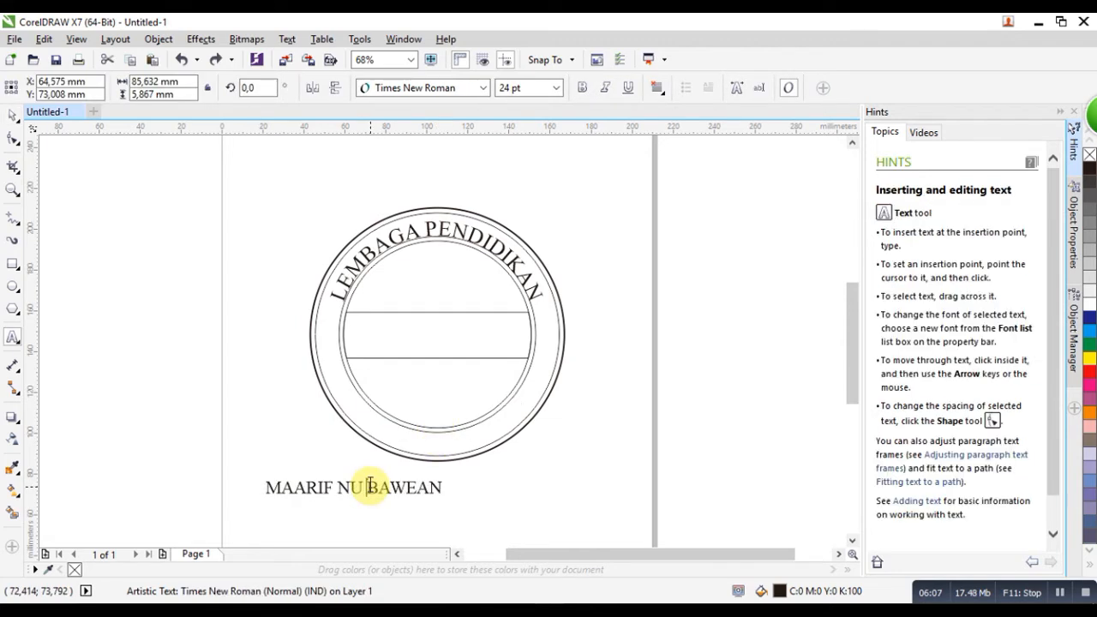
key(ctrl+a)
text(SID)
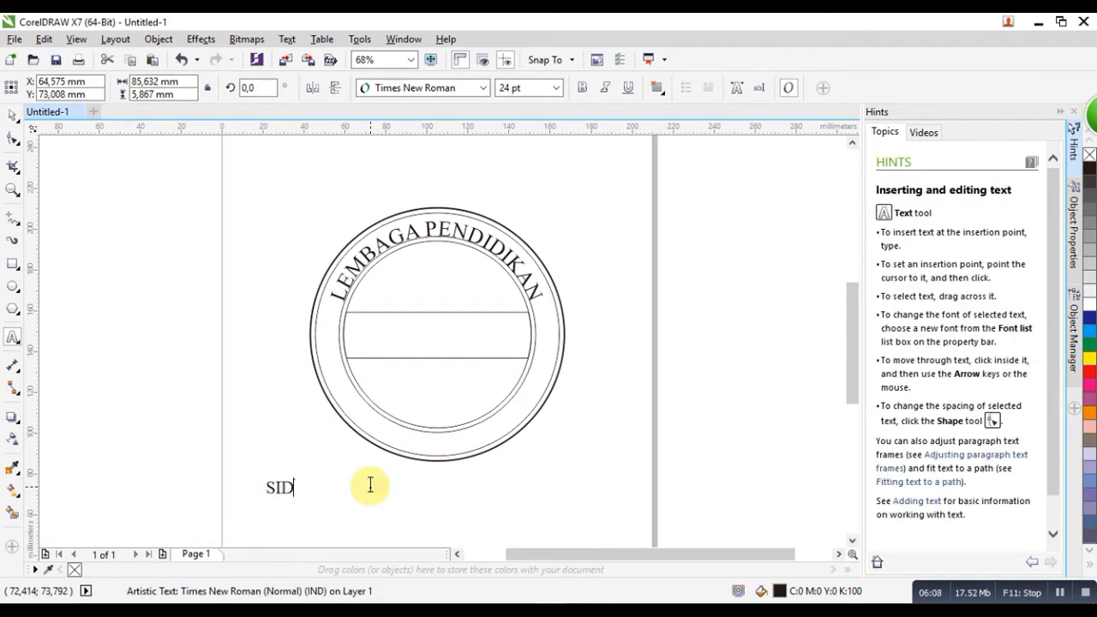
text(OGEDUNG BA)
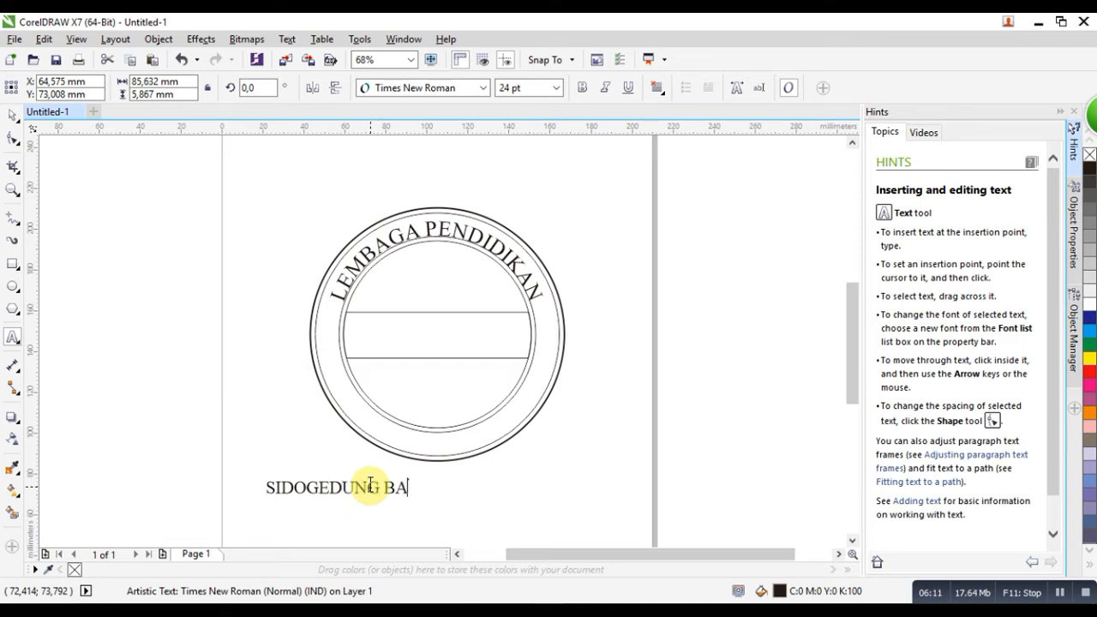
text(TU SANGKAPURAN)
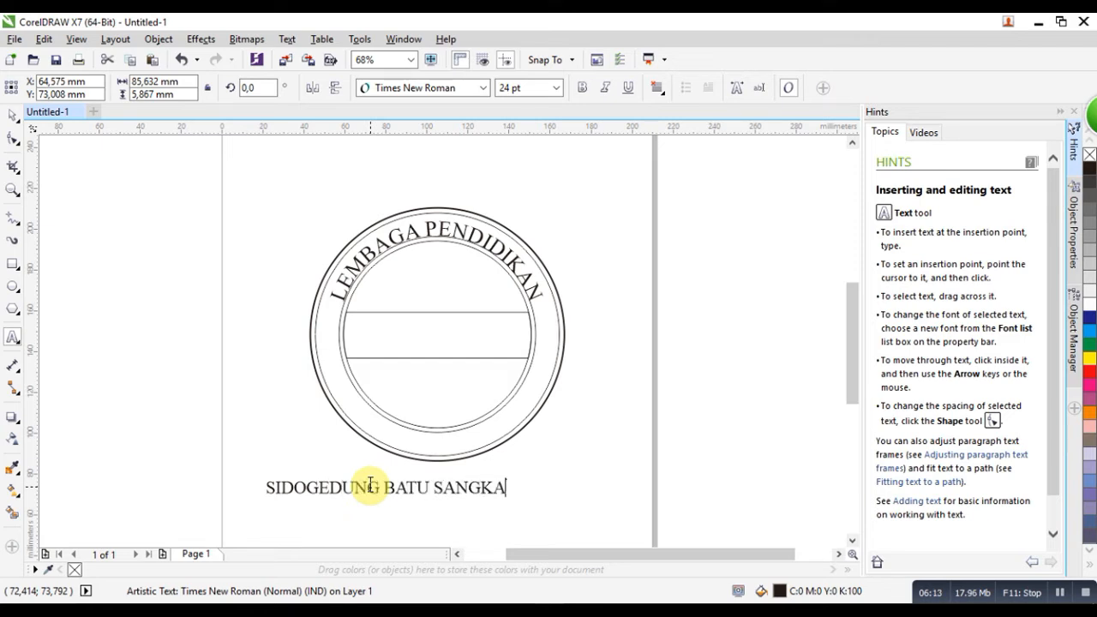
key(BackSpace)
key(BackSpace)
text(GRESI)
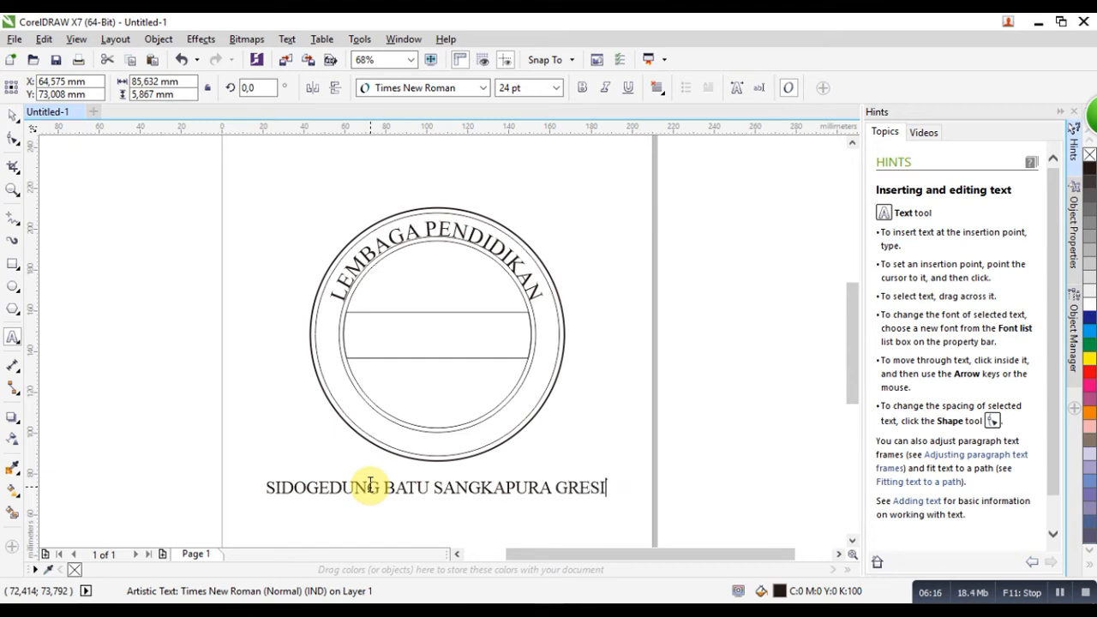
text(K)
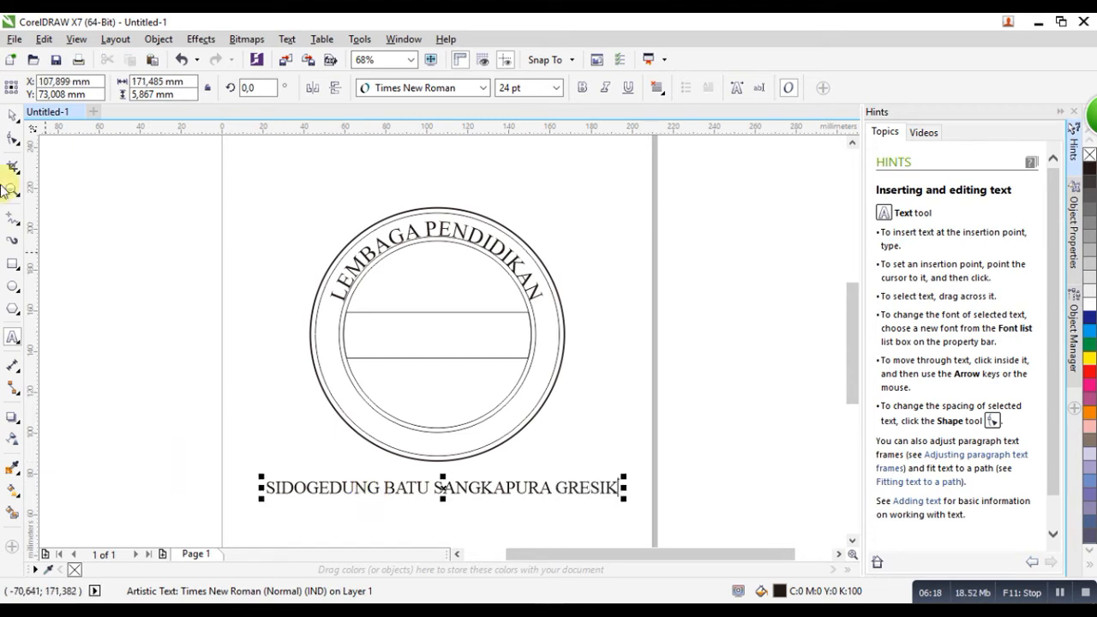
click(12, 116)
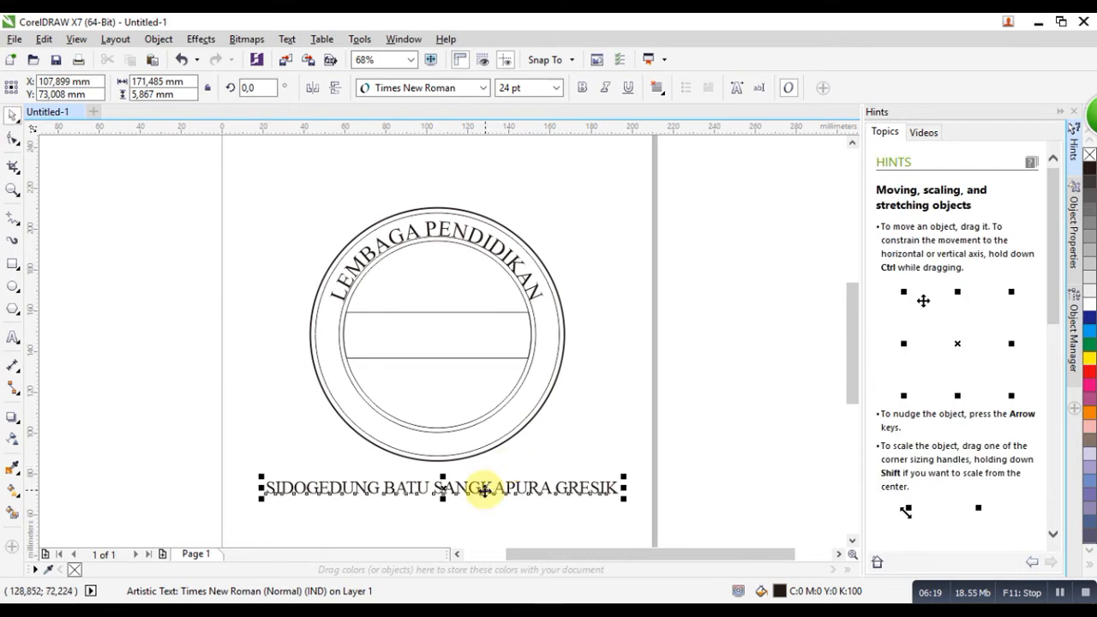
- Fit the "SIDOGEDUNG BATU SANGKAPURA GRESIK" text to the larger inner circle, centred along its lower arc
click(287, 39)
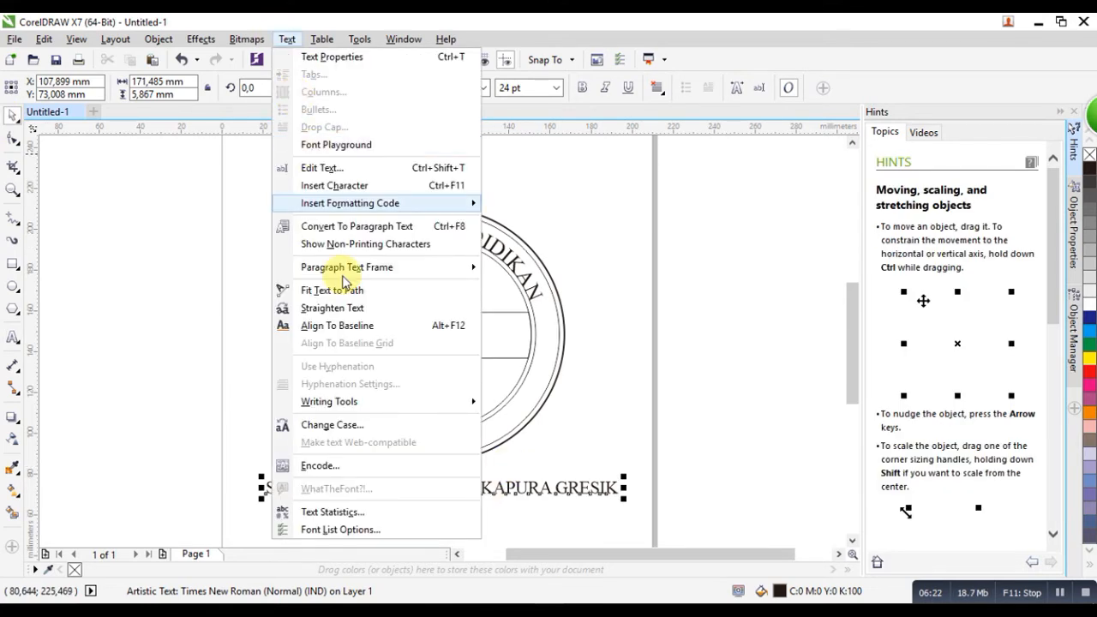
click(345, 294)
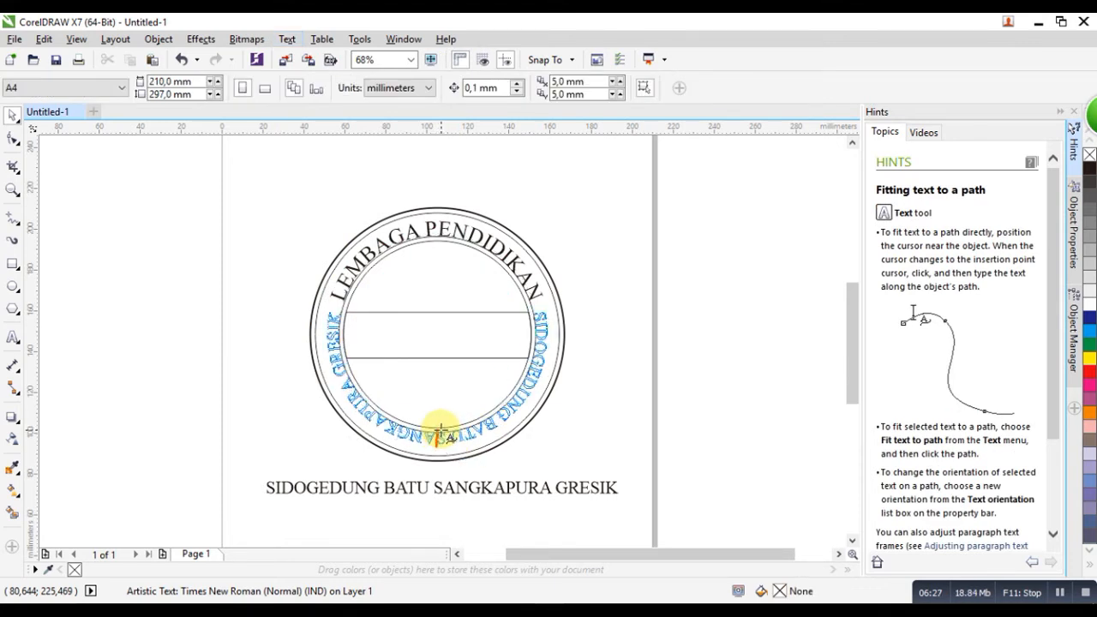
click(440, 434)
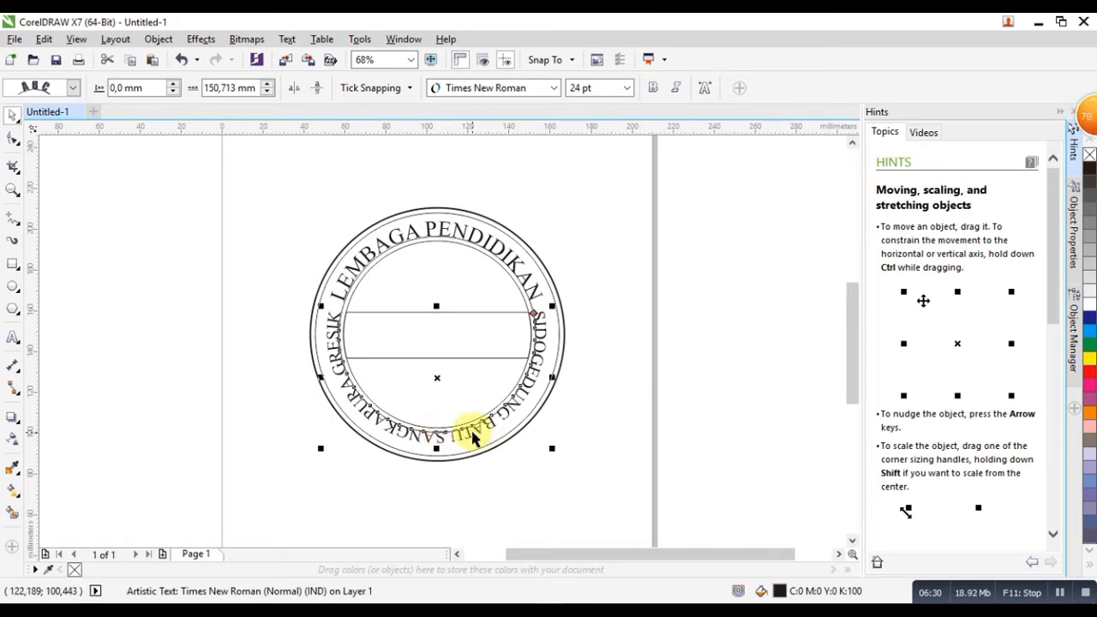
- Try removing the word "SANGKAPURA" from the lower curved text, and undo the deletion
double_click(466, 432)
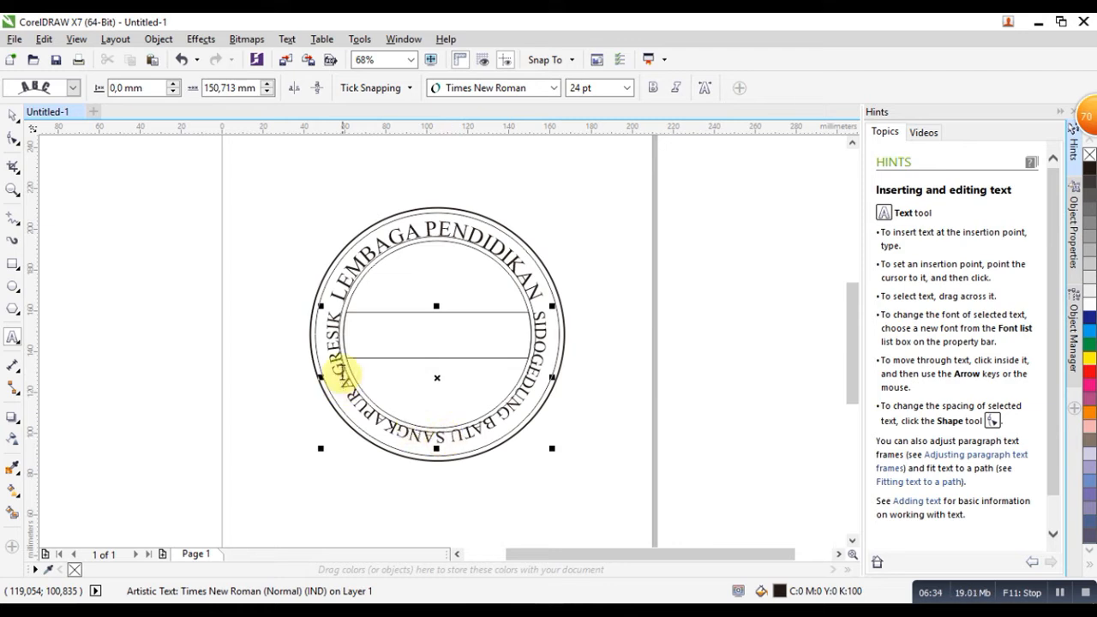
drag(439, 438, 338, 385)
key(Delete)
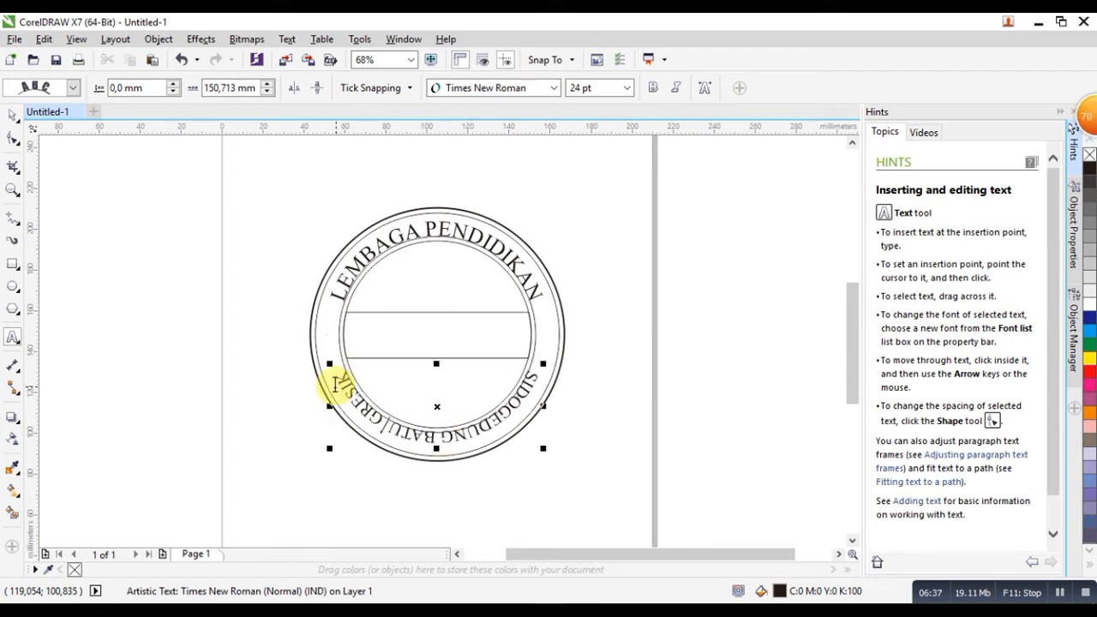
key(ctrl+z)
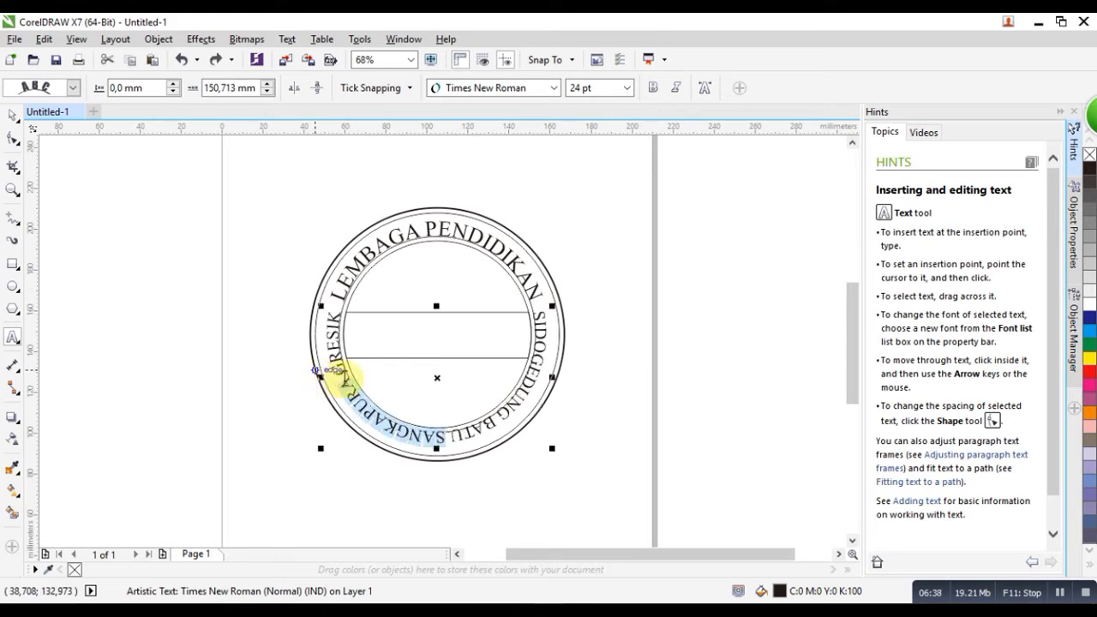
- Delete the word "GRESIK" from the end of the lower curved text
drag(337, 377, 318, 306)
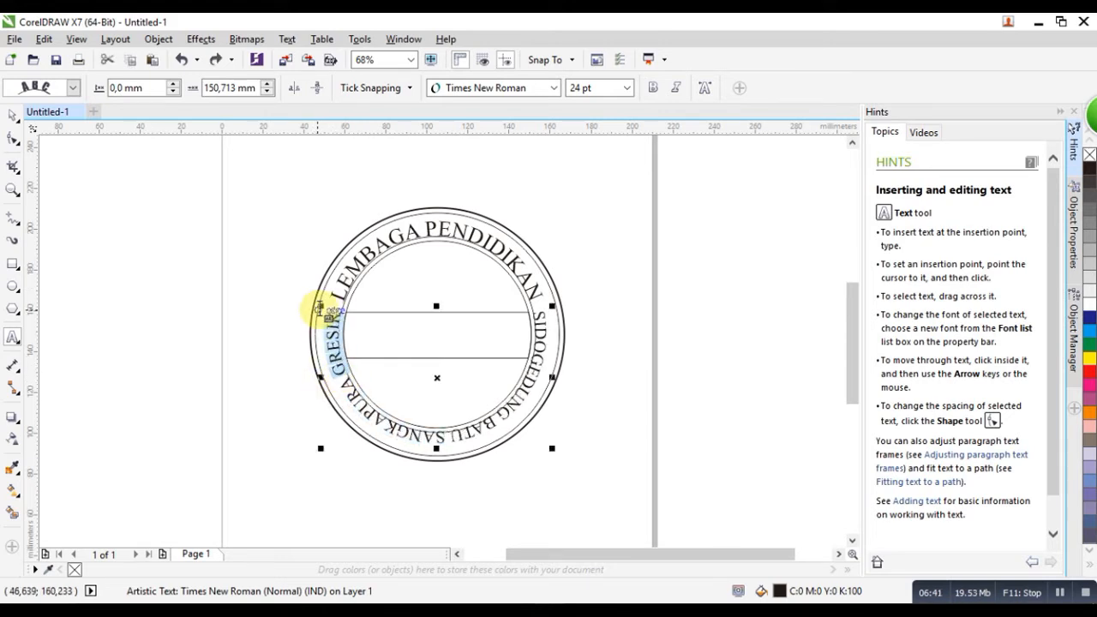
key(Delete)
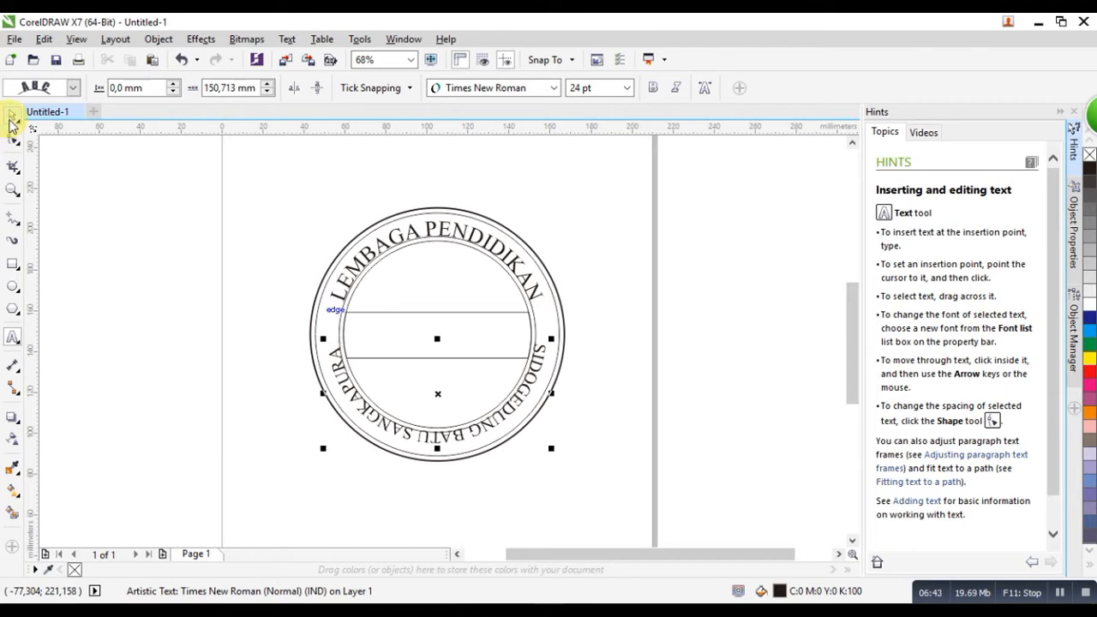
click(12, 120)
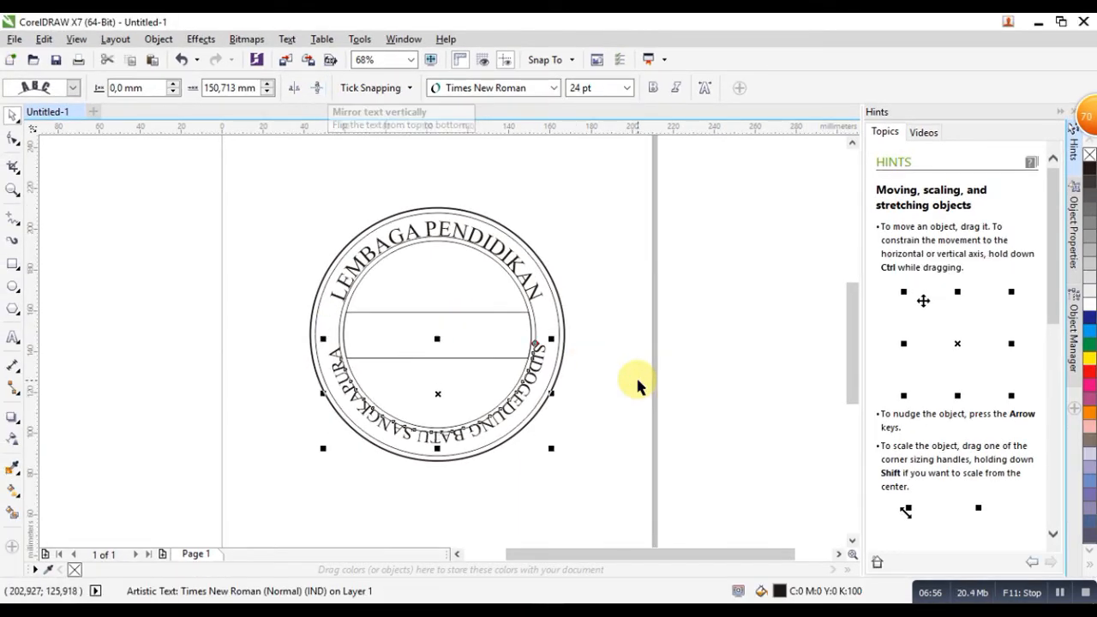
- Mirror the lower curved text horizontally and vertically and move it outward into the ring, centred and offset about 5.74 mm from its path
click(295, 90)
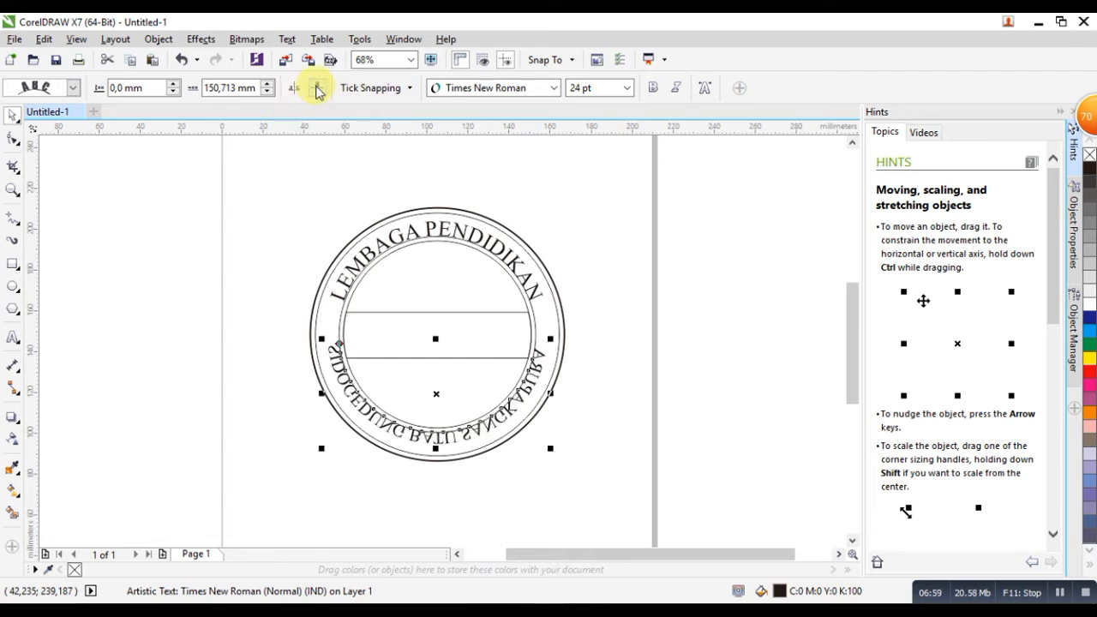
click(317, 90)
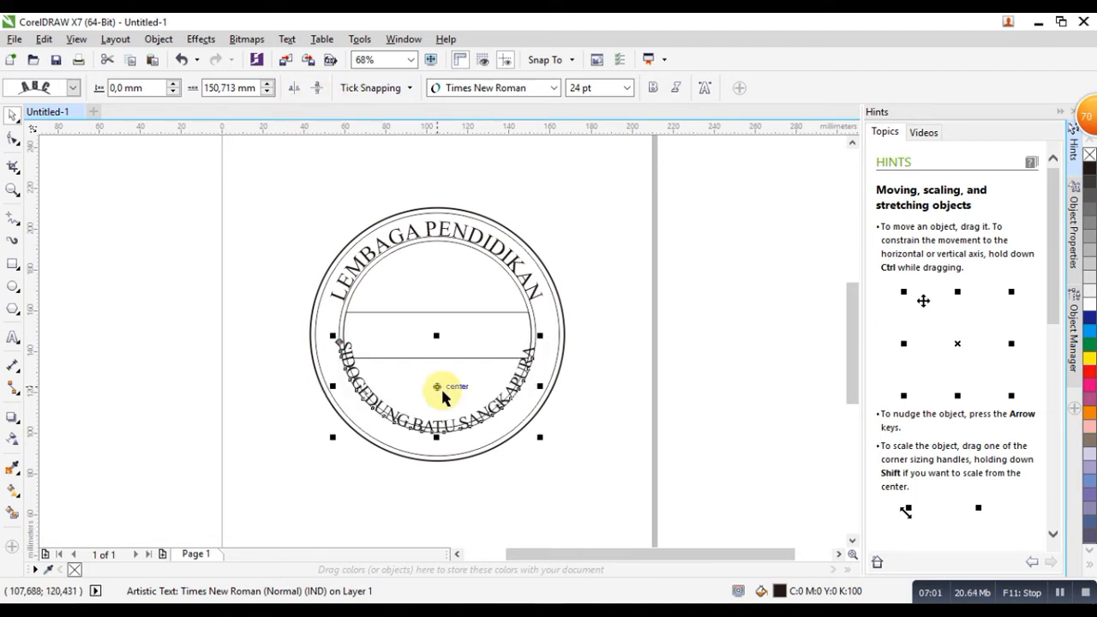
drag(438, 387, 434, 398)
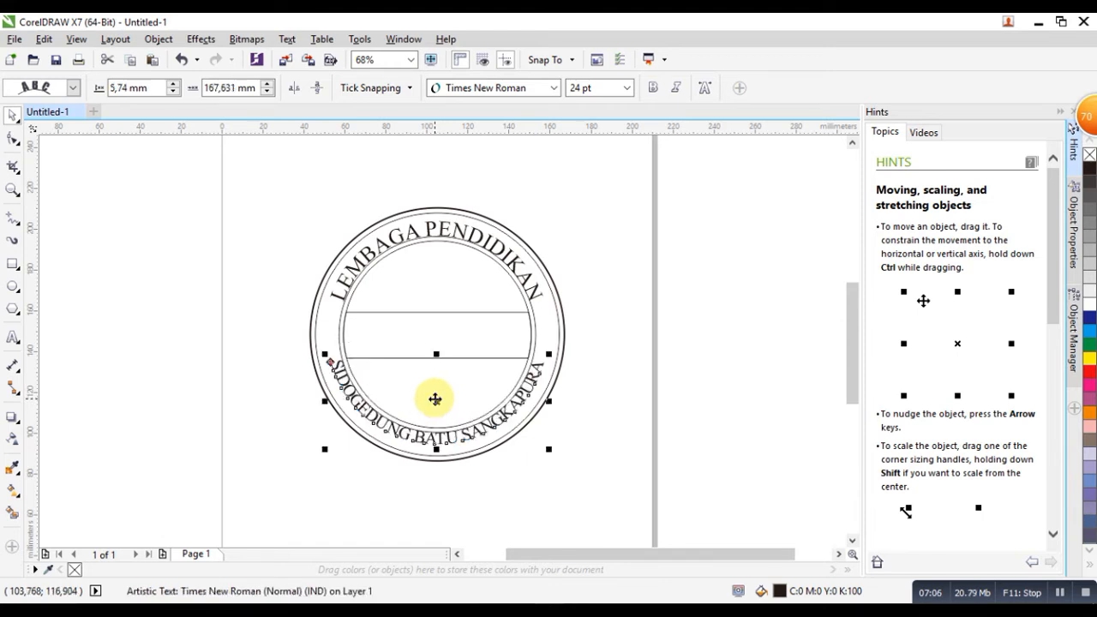
click(692, 443)
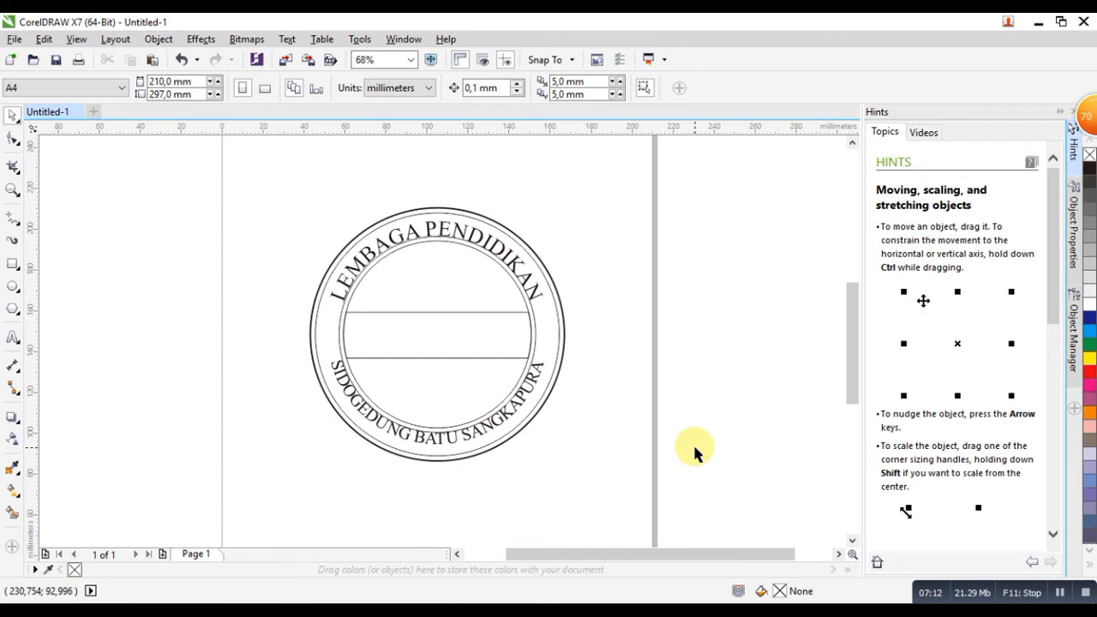
- Remove the outline of the guide circle that the two curved texts are fitted to
click(535, 335)
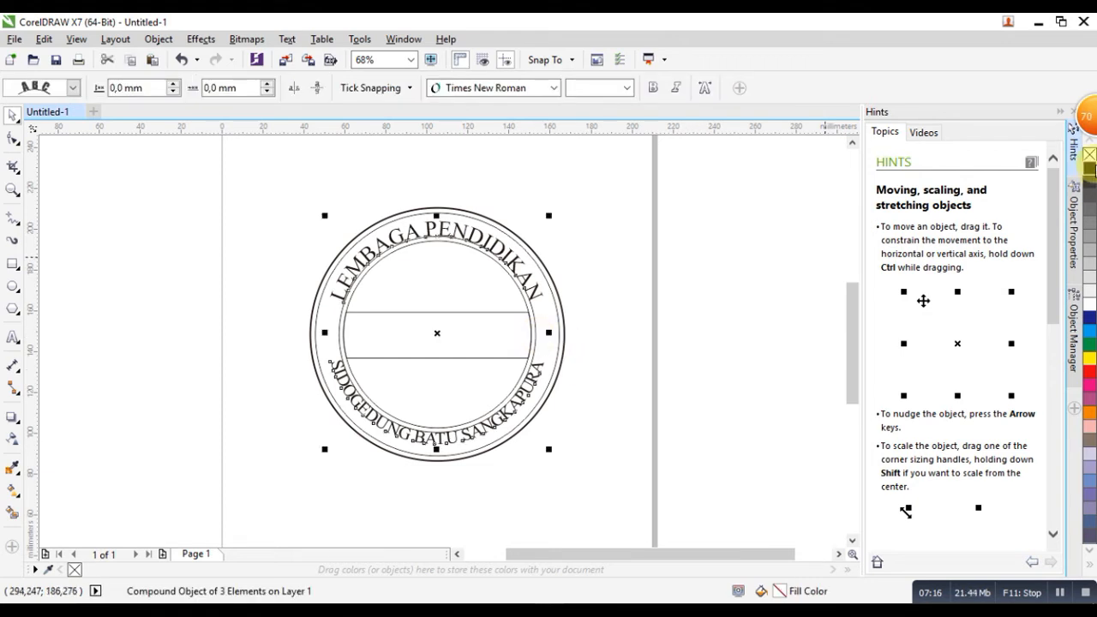
click(1089, 156)
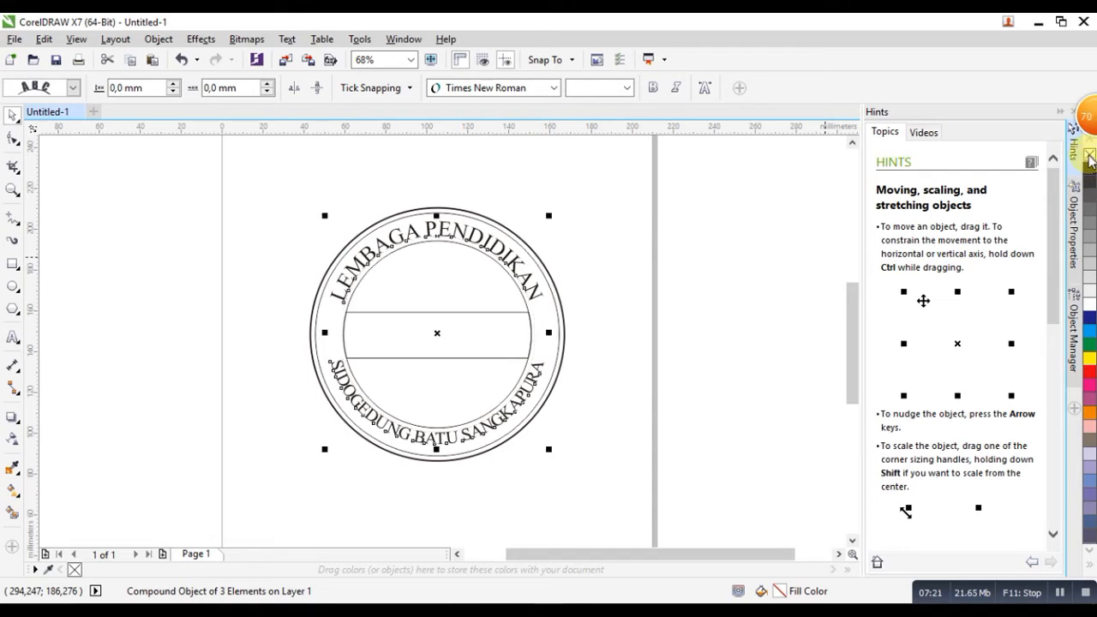
click(724, 302)
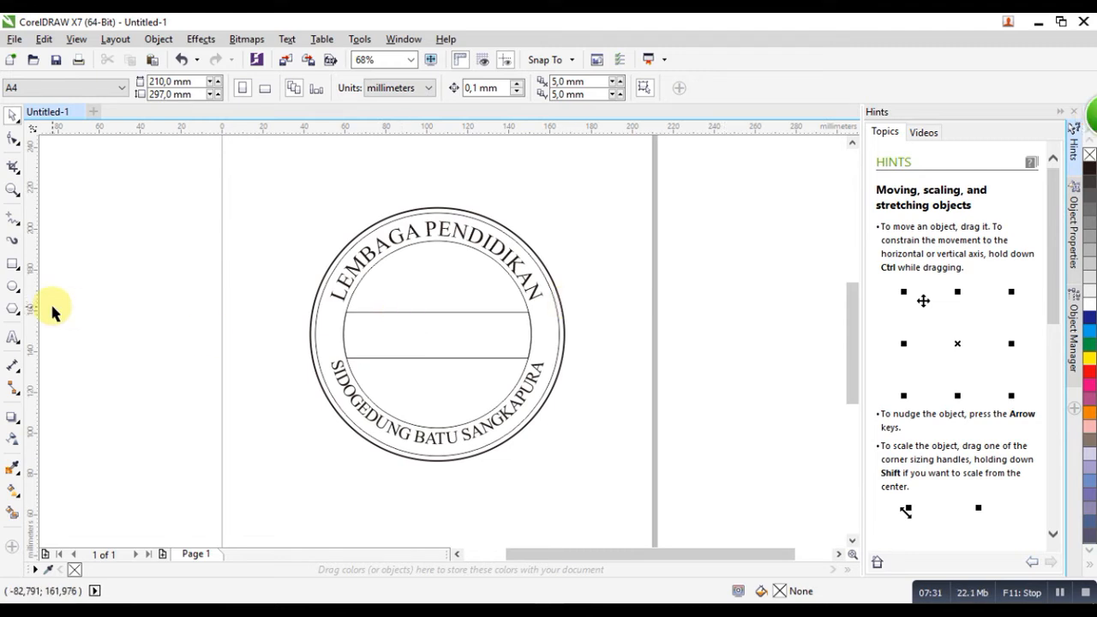
- Add the artistic text "MA MAARIF NURUL ABROR" in bold 24 pt Arial over the stamp's upper area
click(13, 337)
click(273, 246)
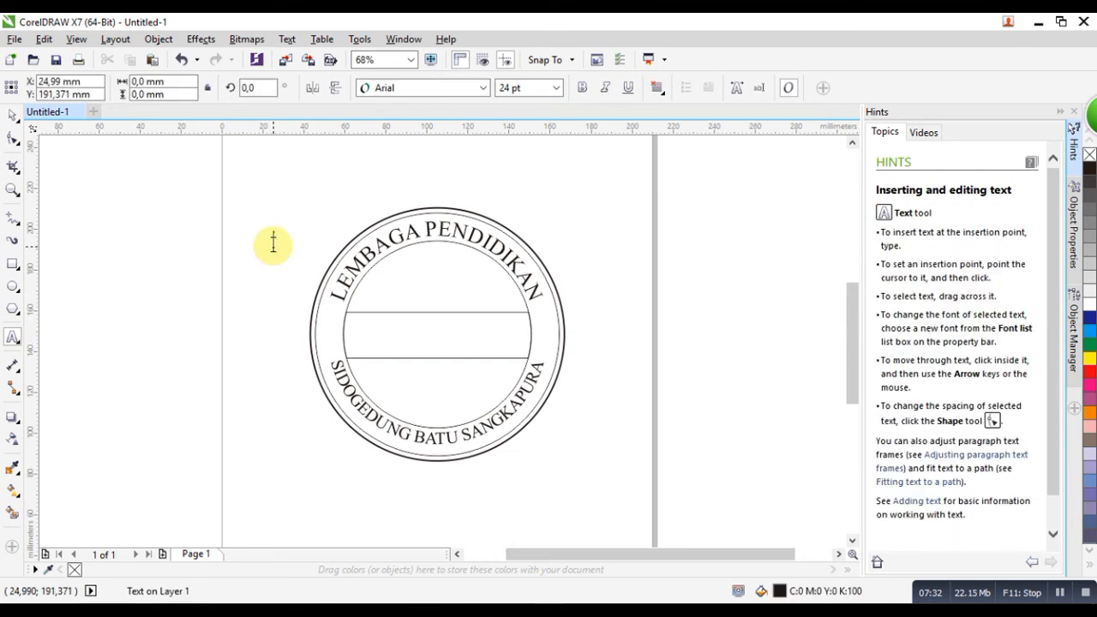
text(MA MA)
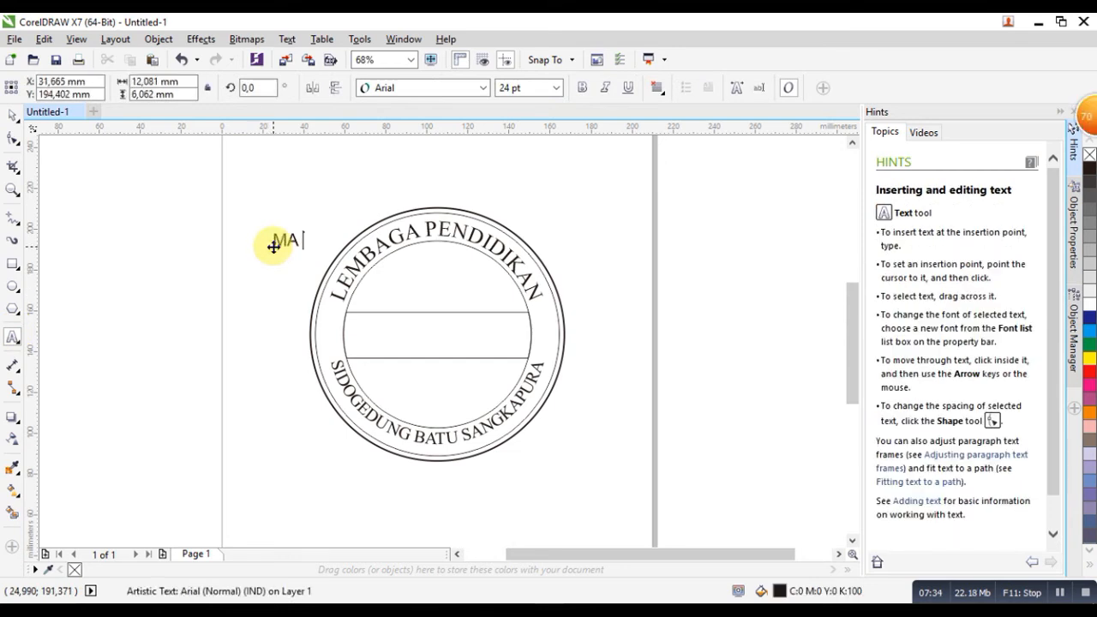
text(ARIF)
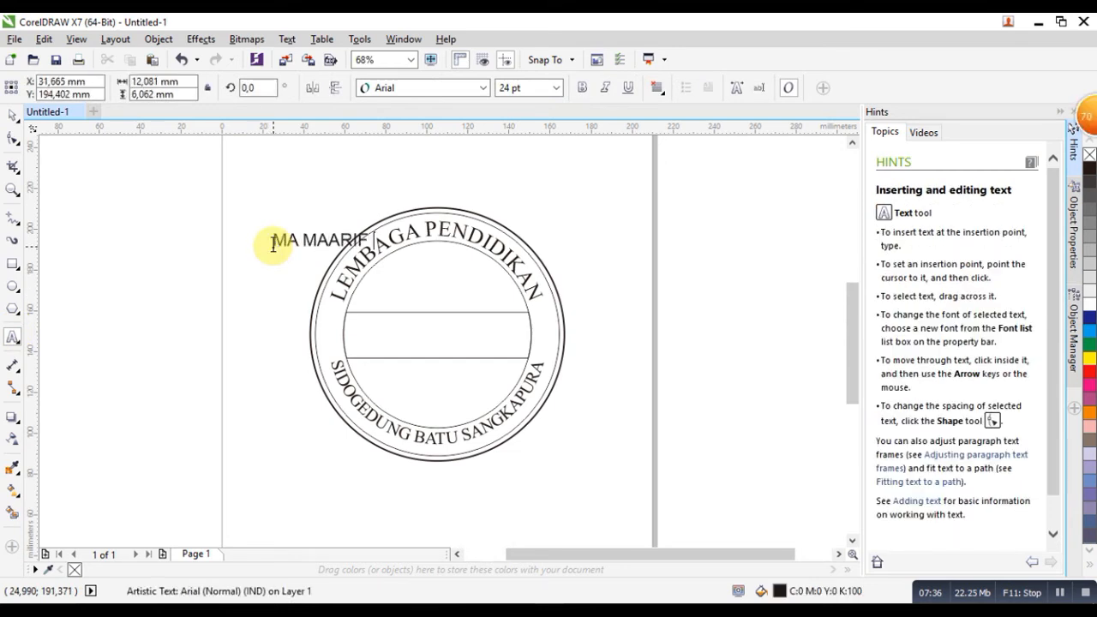
text( NURUL ABR)
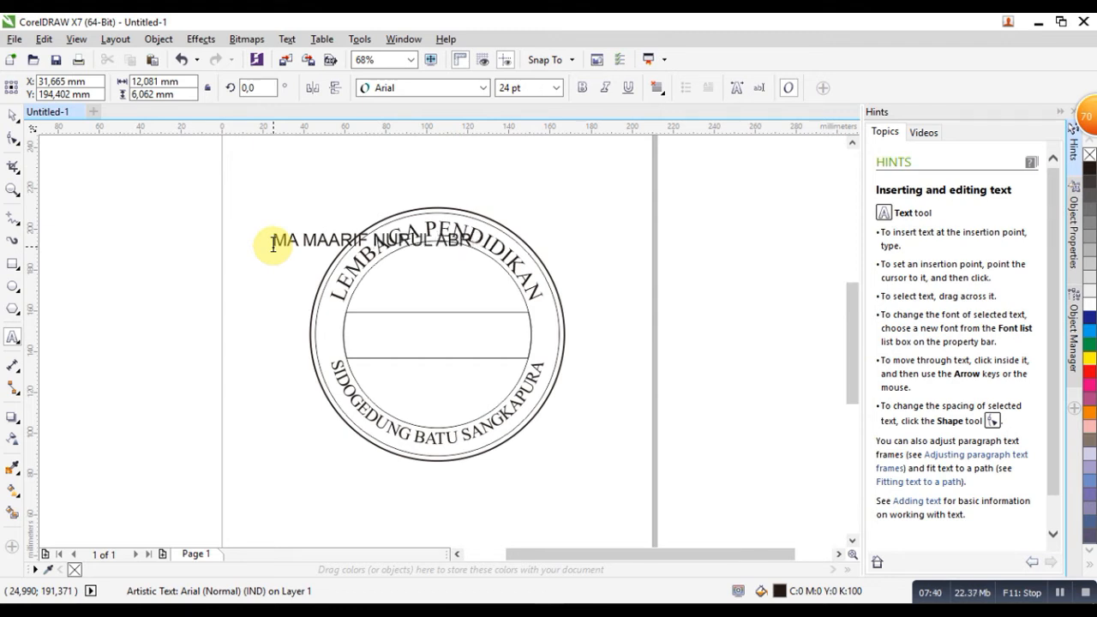
text(OR)
key(ctrl+a)
key(ctrl+b)
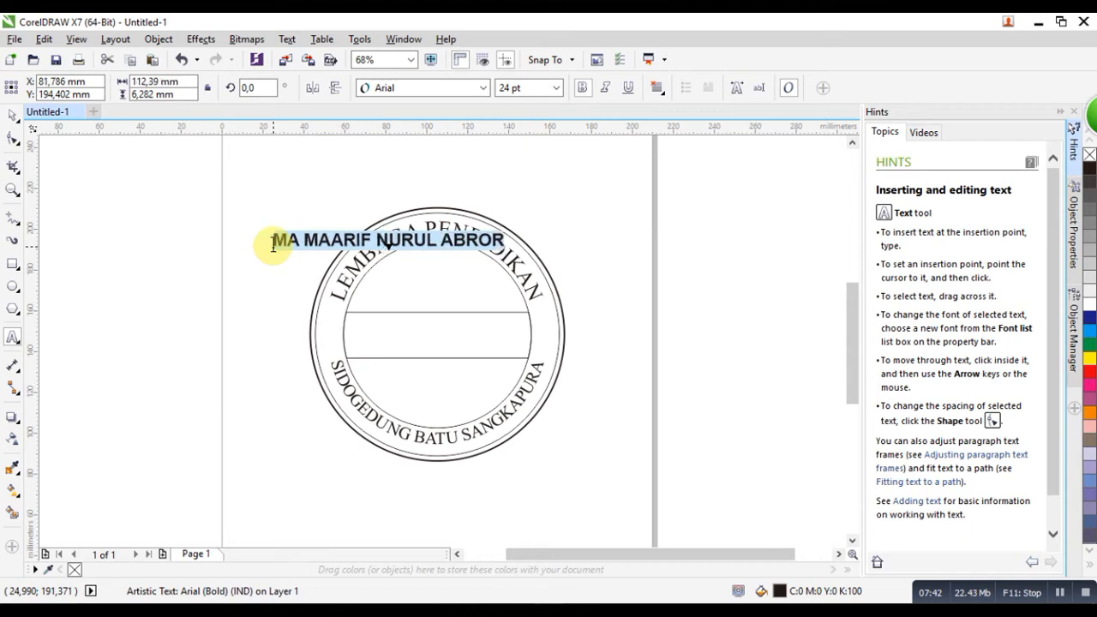
- Move "MA MAARIF NURUL ABROR" into the central band and resize it to about 88.3 mm wide and 10.2 mm high
click(12, 115)
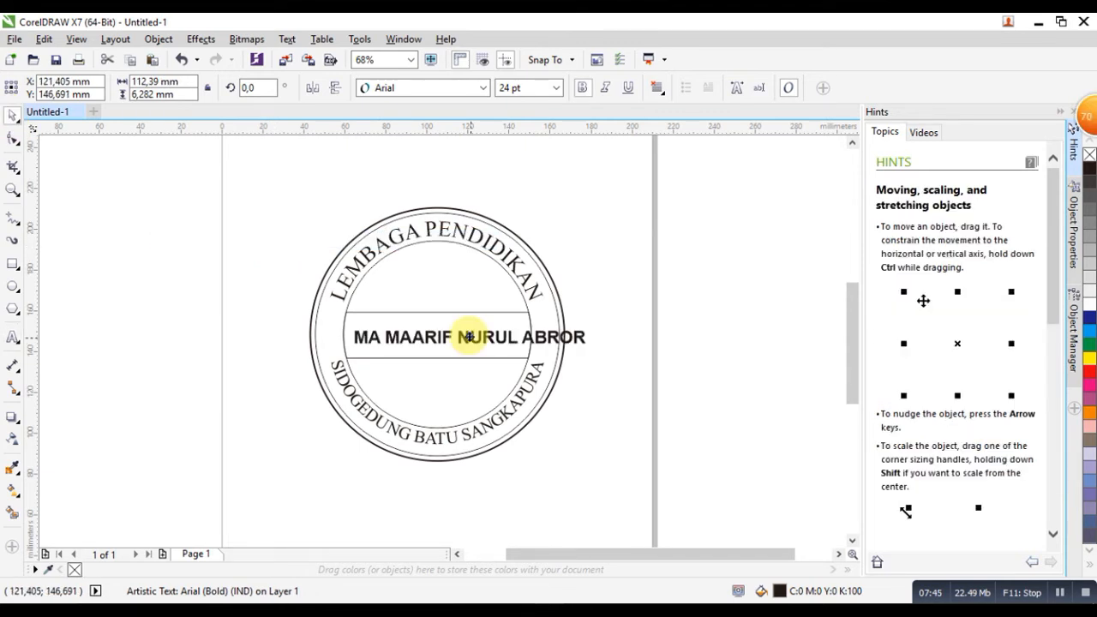
drag(469, 336, 464, 331)
drag(585, 332, 536, 332)
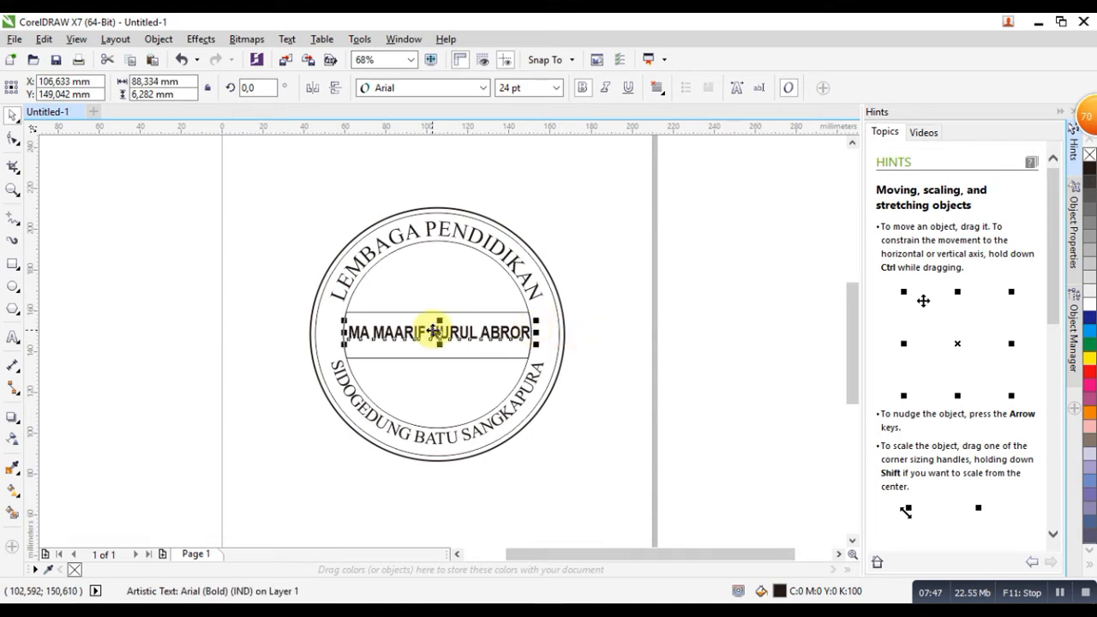
drag(439, 320, 439, 314)
- Nudge the "MA MAARIF NURUL ABROR" text about 0.6 mm left and 1.3 mm down to centre it in the band
key(Down)
key(Left)
key(Left)
key(Left)
key(Left)
key(Left)
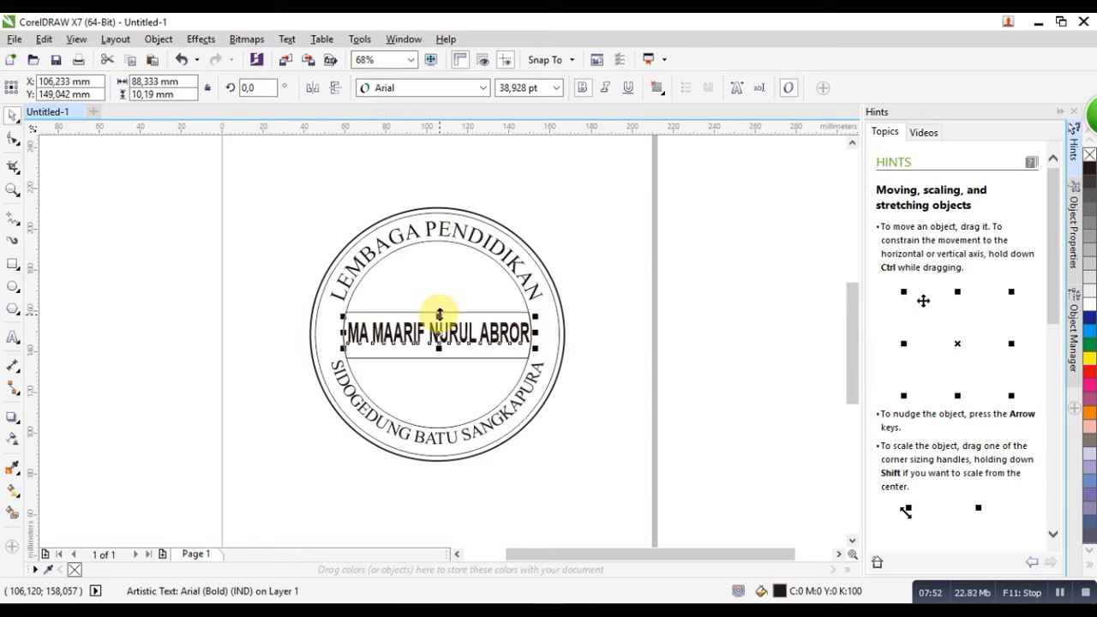
key(Down)
key(Down)
key(Down)
key(Down)
key(Down)
key(Down)
key(Down)
key(Down)
key(Down)
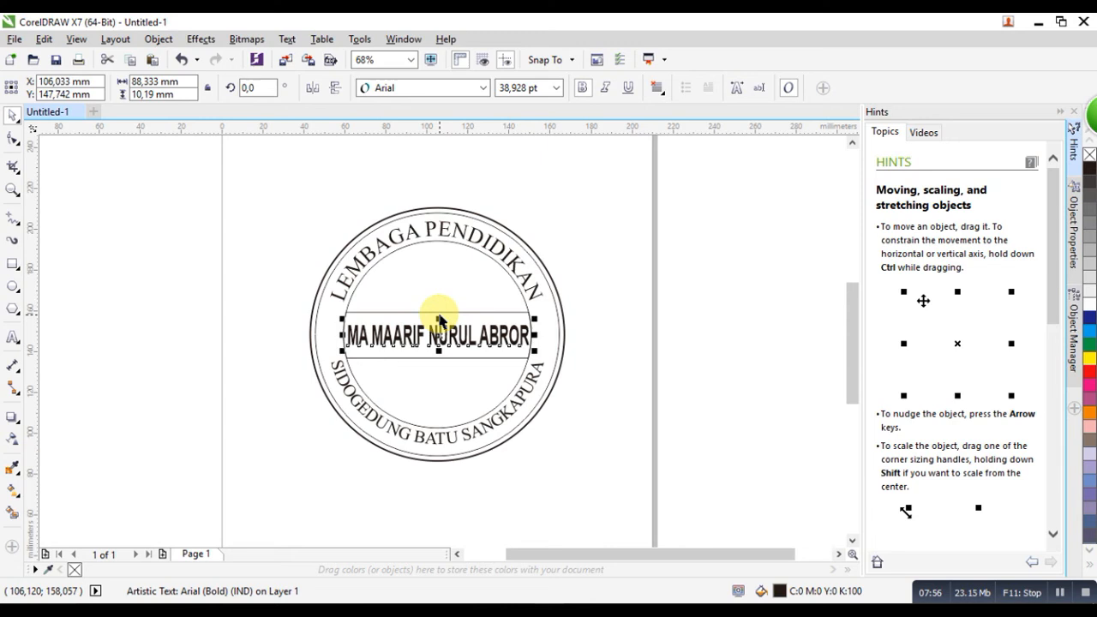
click(581, 341)
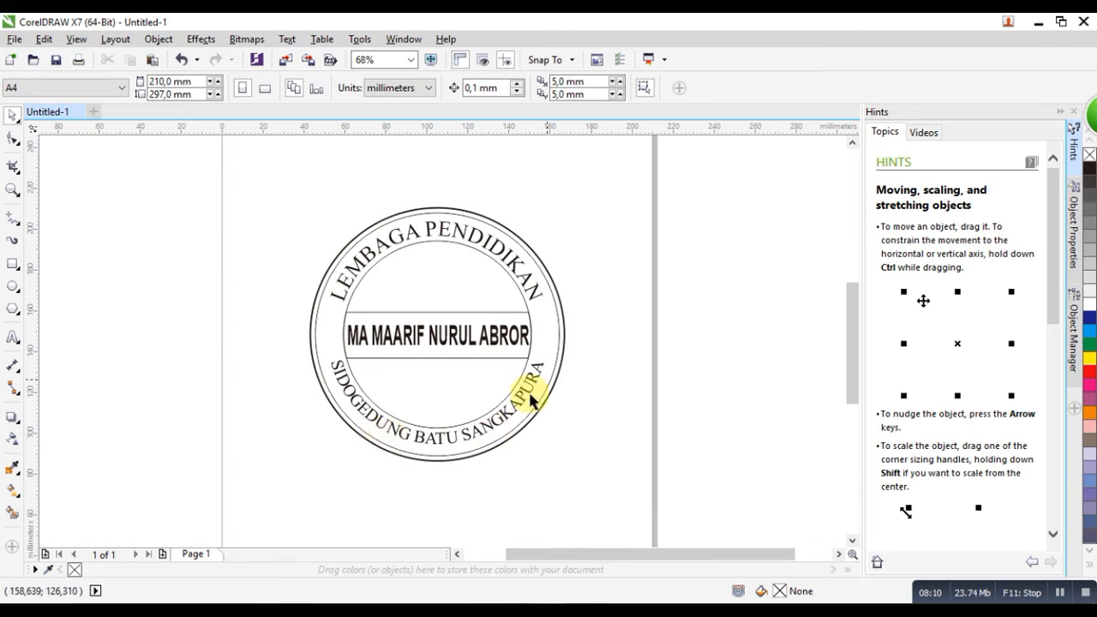
- Draw a five-pointed star about 7.8 mm wide and 7.4 mm high outside the stamp's upper left
click(19, 317)
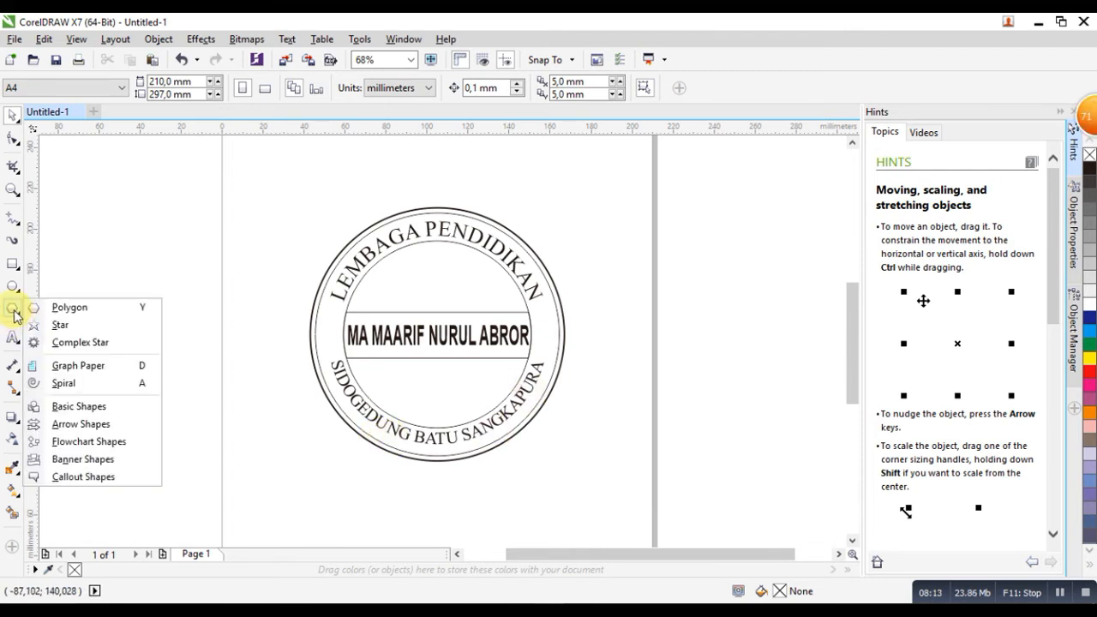
click(71, 327)
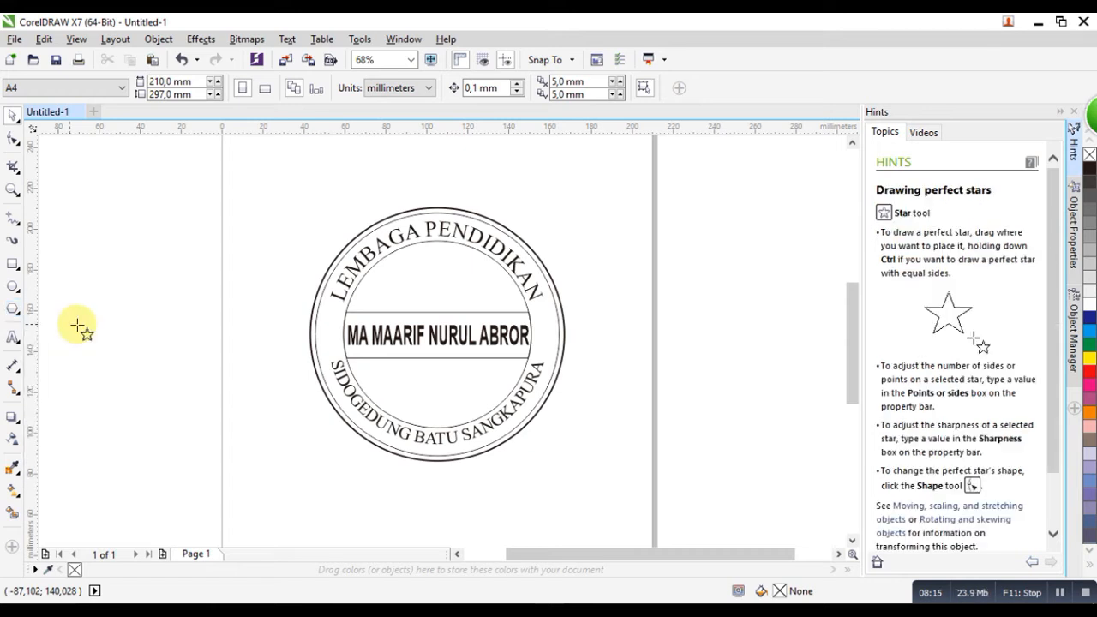
click(429, 87)
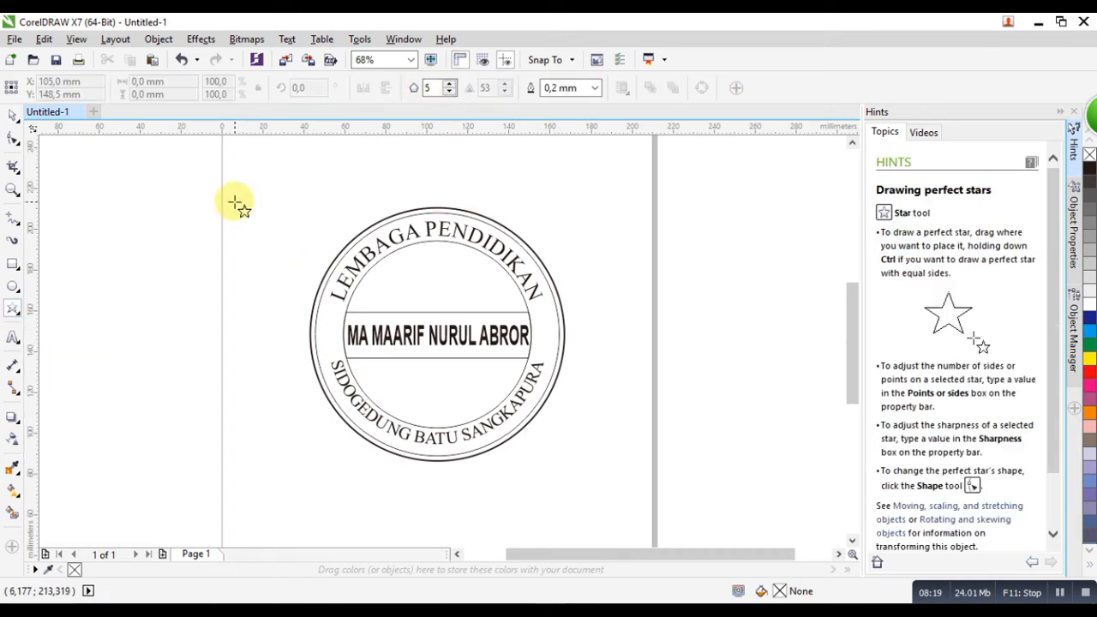
drag(237, 205, 246, 219)
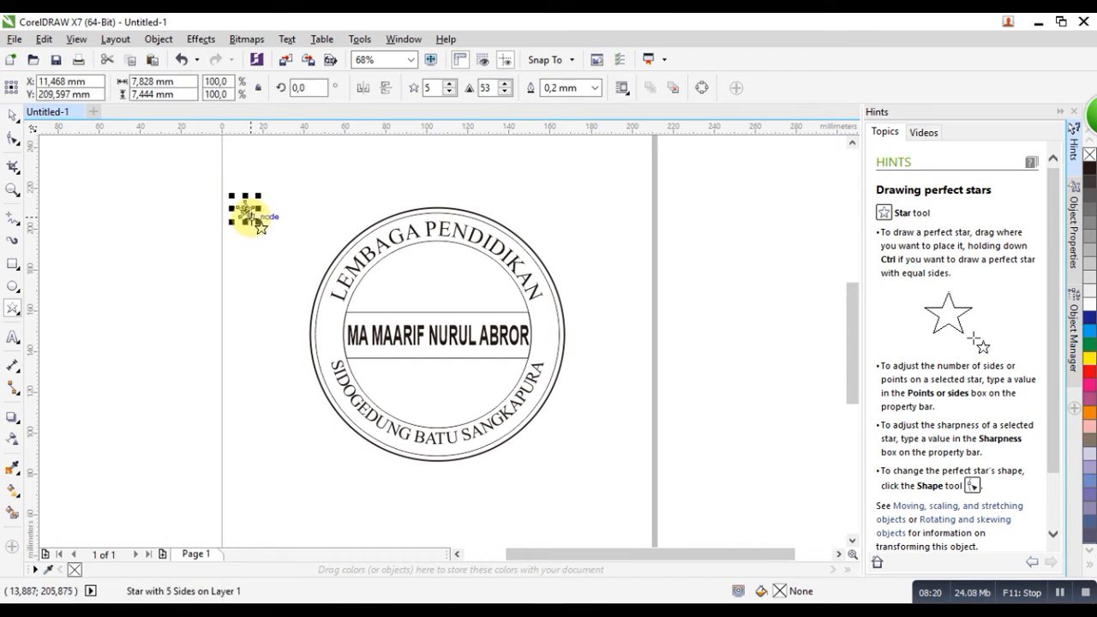
- Fill the star black without an outline and place one copy on each side of the ring, level with the central text
click(14, 117)
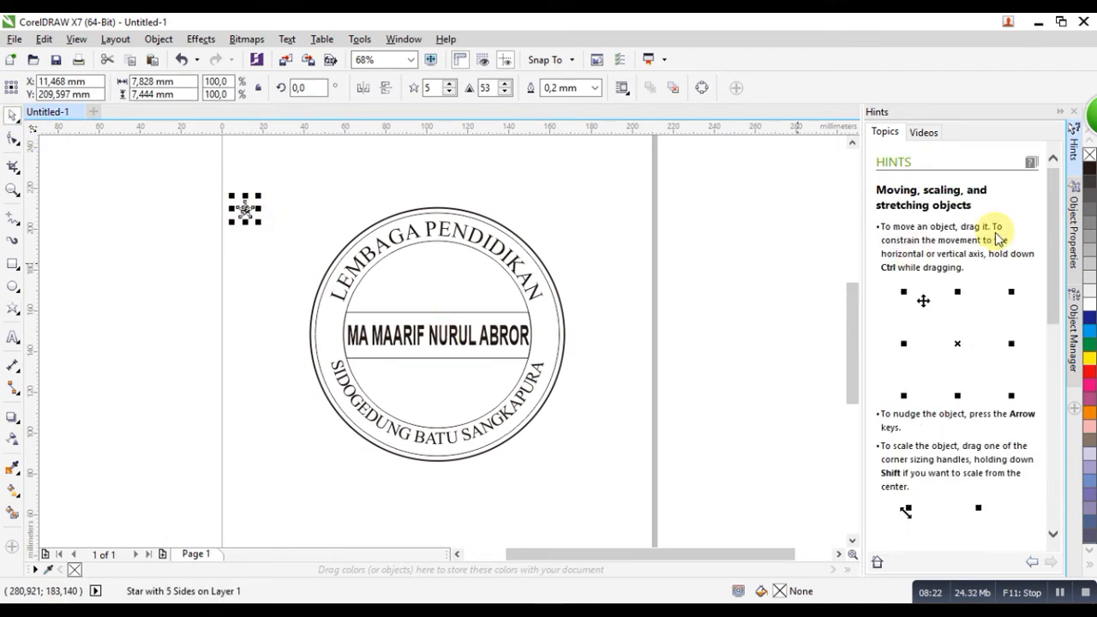
right_click(75, 570)
drag(245, 209, 544, 353)
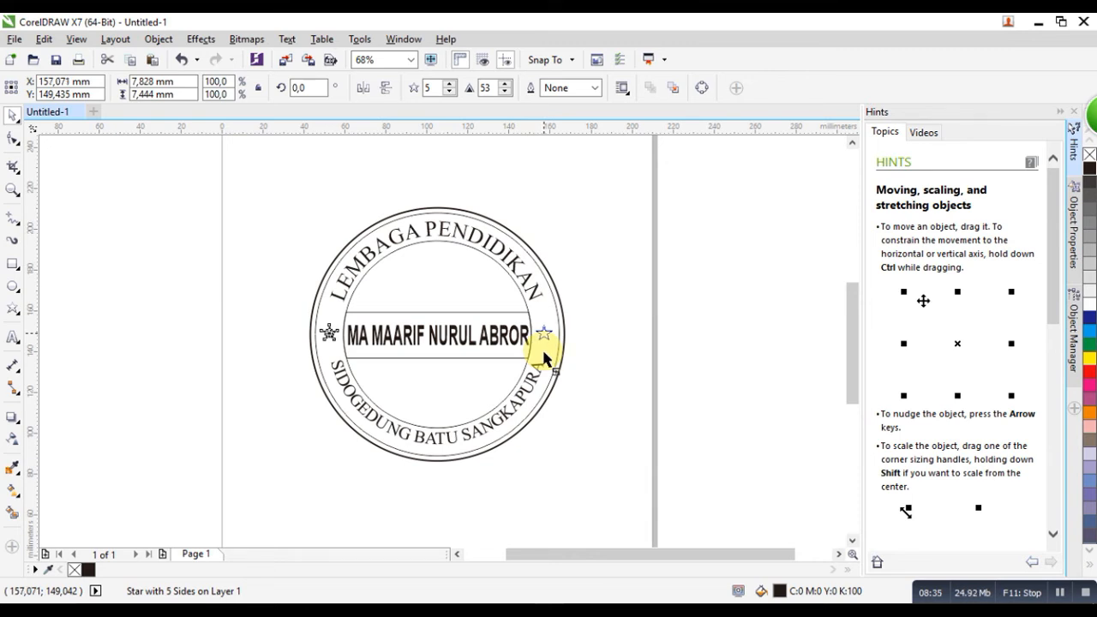
drag(544, 356, 544, 355)
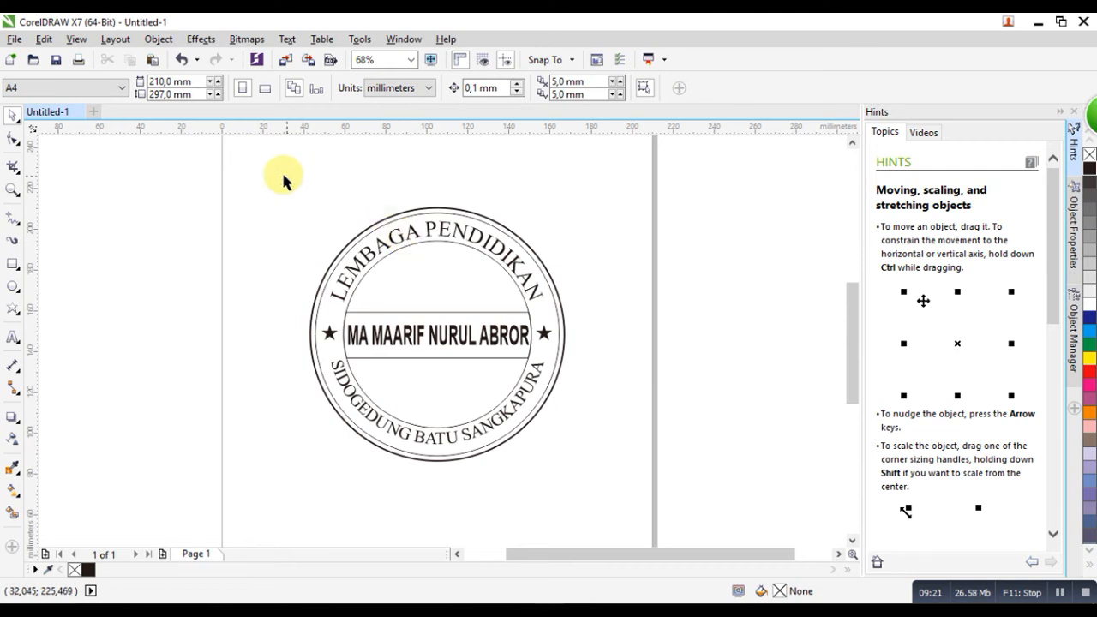
- Recolour the outlines of the outer, second and inner circles violet, C:60 M:60 Y:0 K:0
click(526, 244)
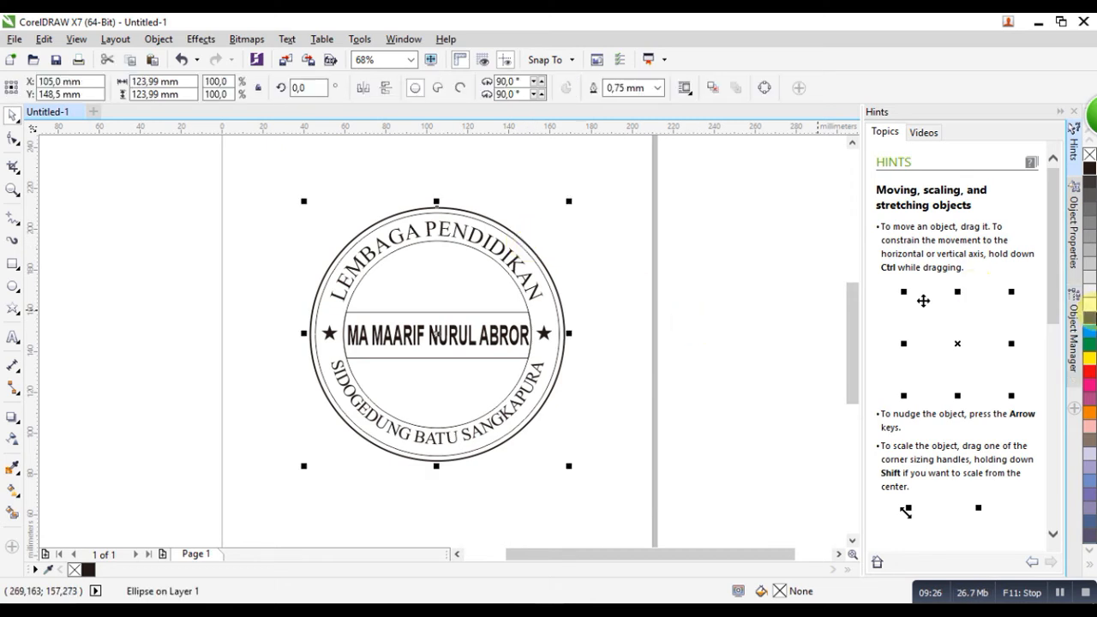
right_click(1090, 404)
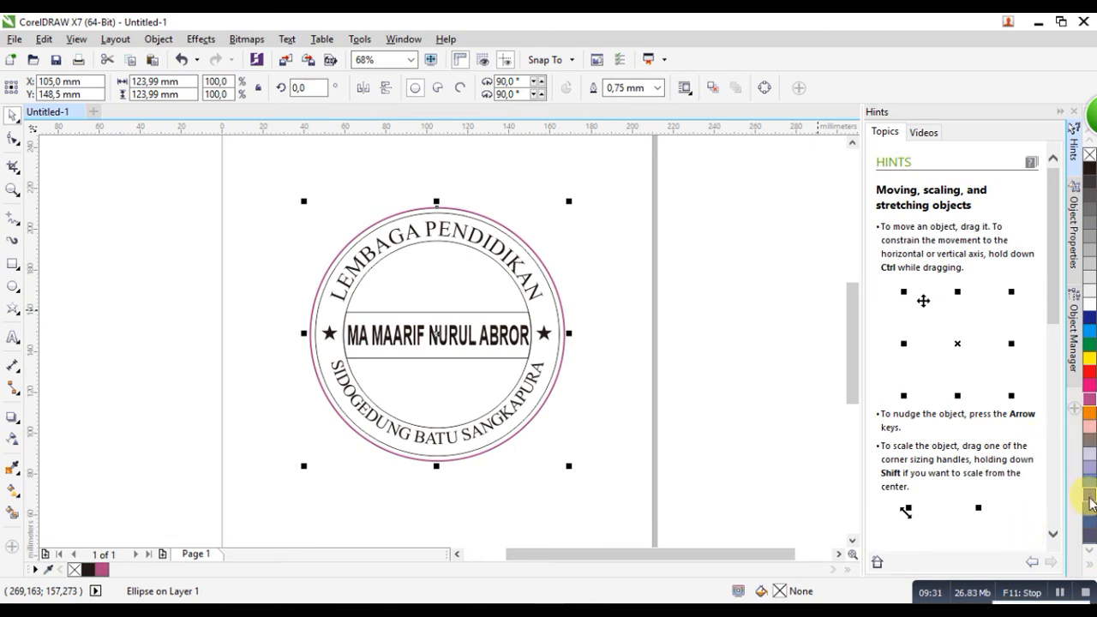
right_click(1089, 497)
click(756, 400)
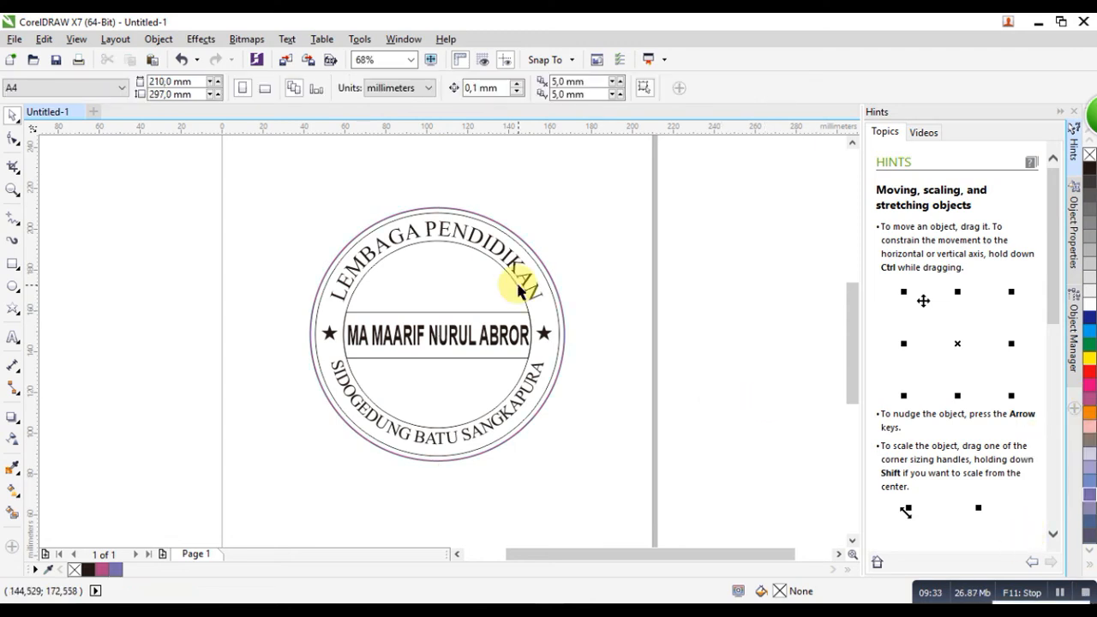
click(559, 303)
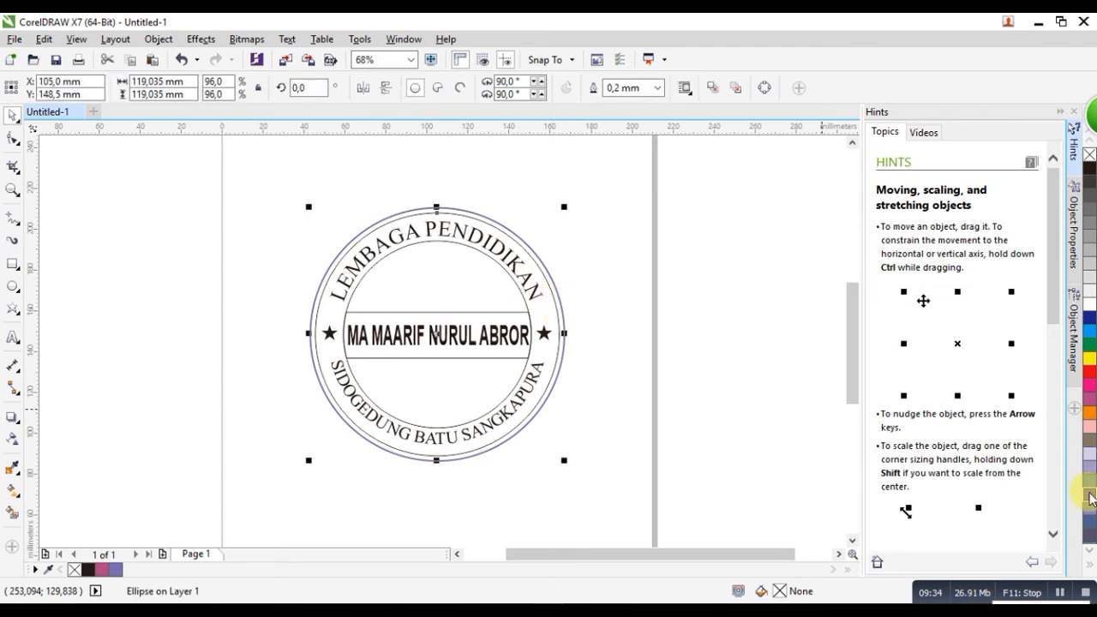
click(529, 307)
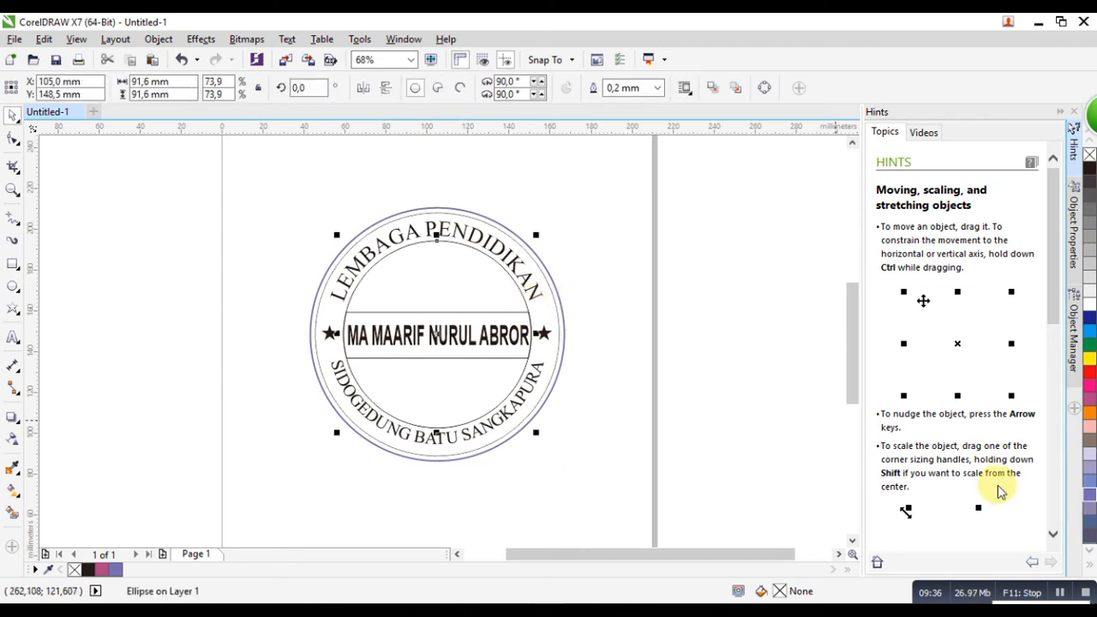
click(624, 308)
- Fill the upper curved text "LEMBAGA PENDIDIKAN" with violet, C:60 M:60 Y:0 K:0
click(534, 287)
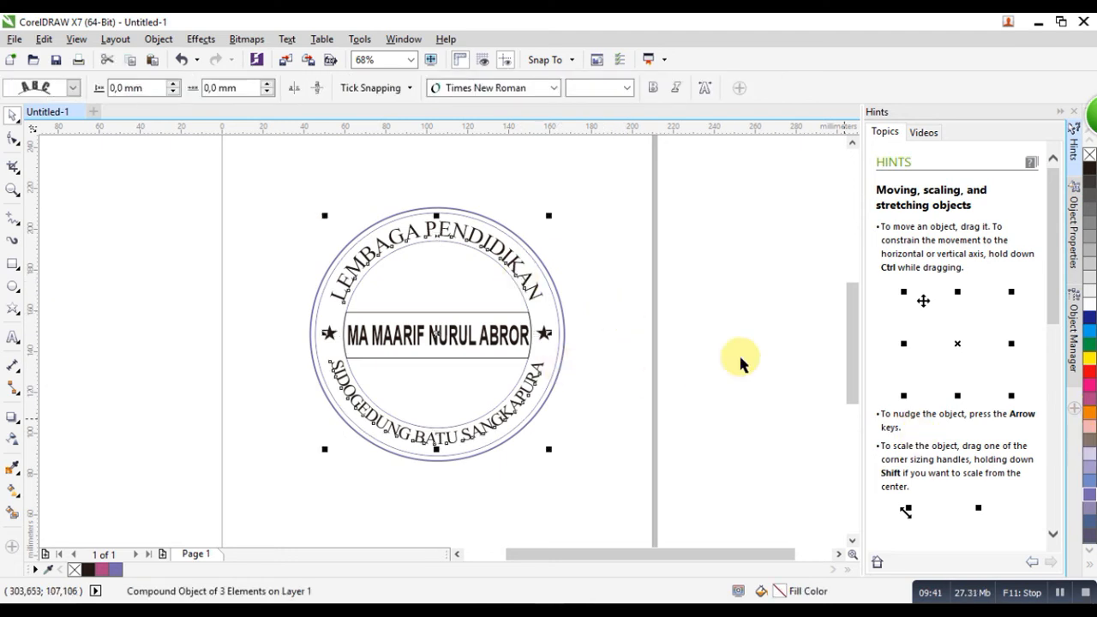
double_click(529, 283)
key(ctrl+a)
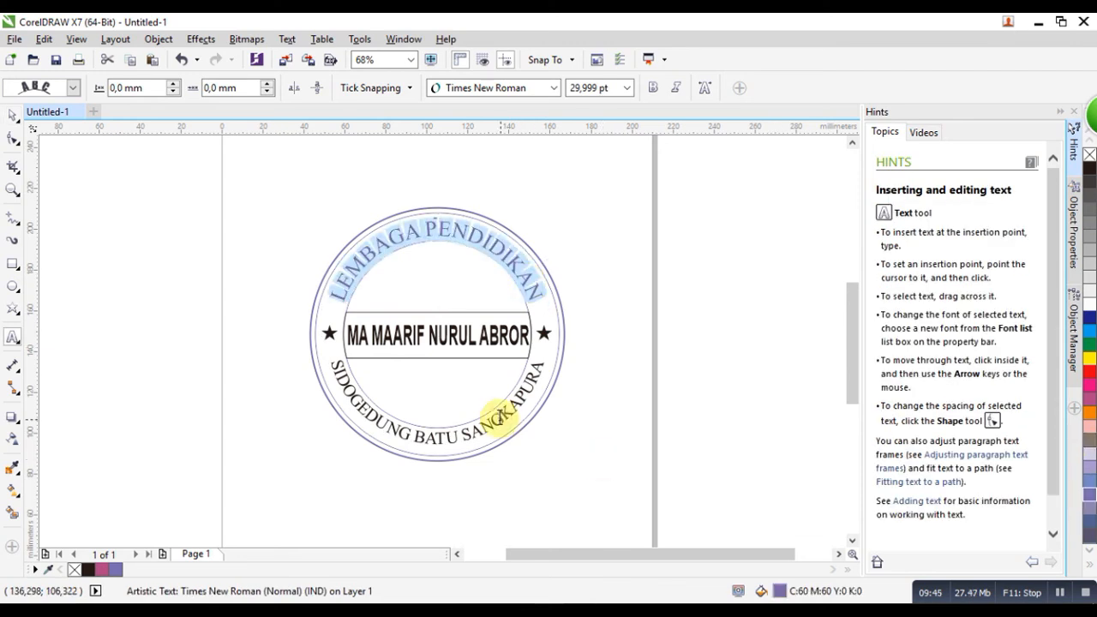
- Fill the lower curved text "SIDOGEDUNG BATU SANGKAPURA" with blue, C:60 M:40 Y:0 K:0
click(498, 415)
key(ctrl+a)
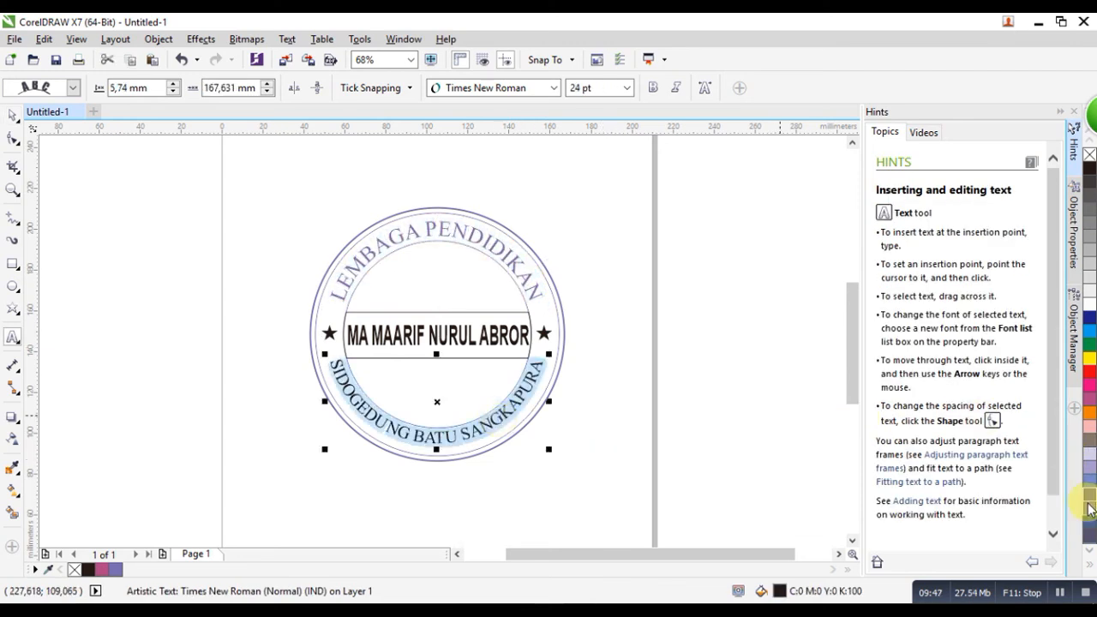
click(1089, 483)
- Fill the central text "MA MAARIF NURUL ABROR" with the same blue, C:60 M:40 Y:0 K:0
click(469, 332)
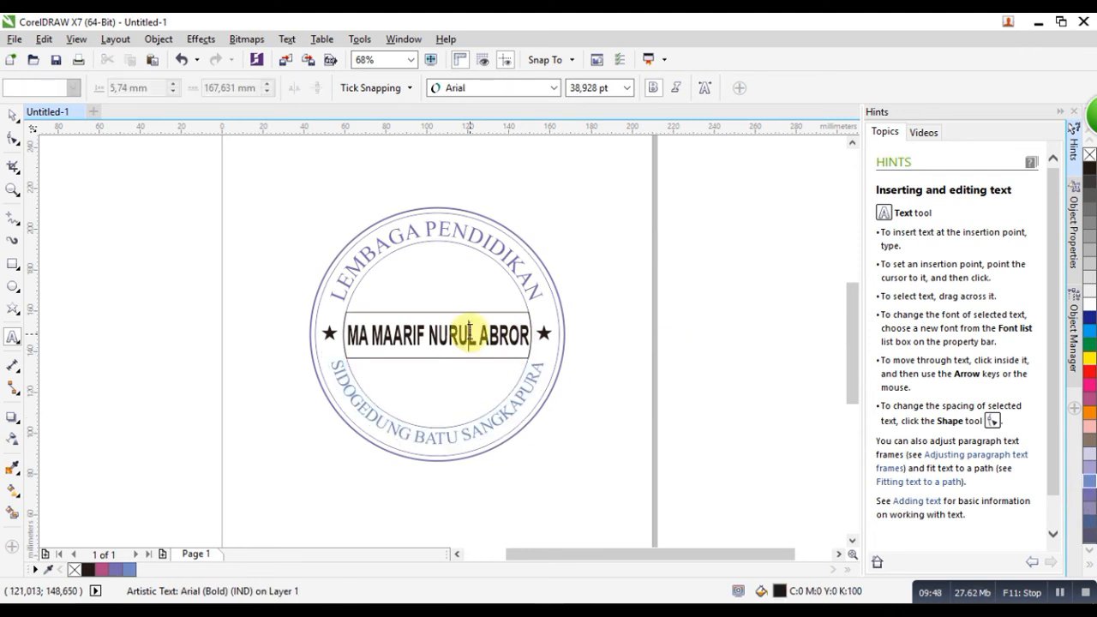
key(ctrl+a)
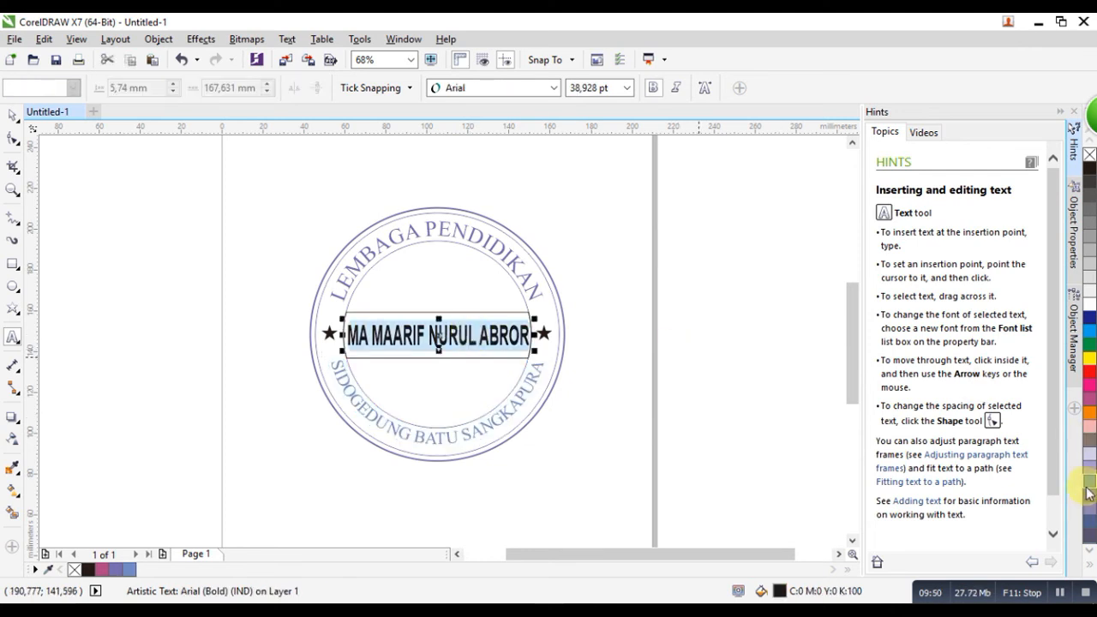
click(1089, 483)
click(12, 116)
click(241, 291)
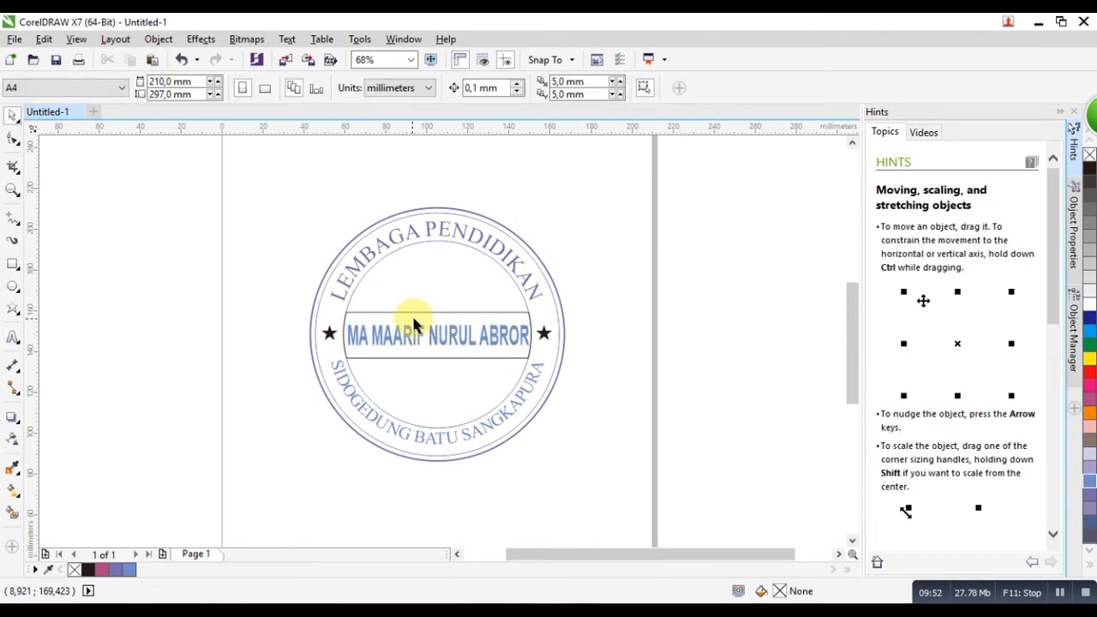
- Recolour the outline of the central band blue, C:60 M:40 Y:0 K:0
click(535, 315)
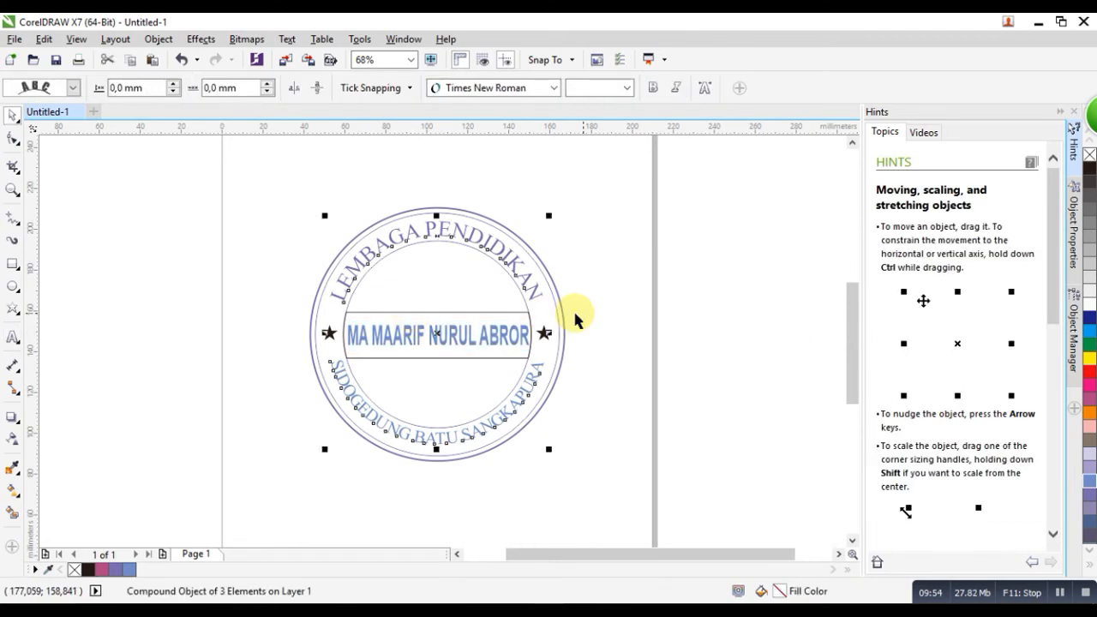
click(532, 319)
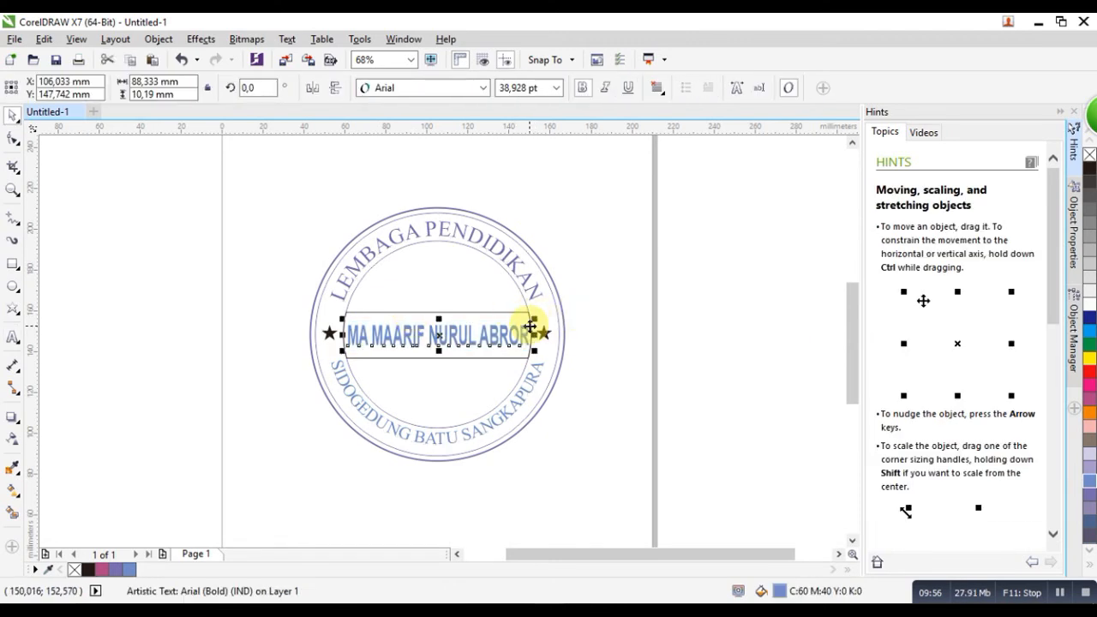
click(479, 355)
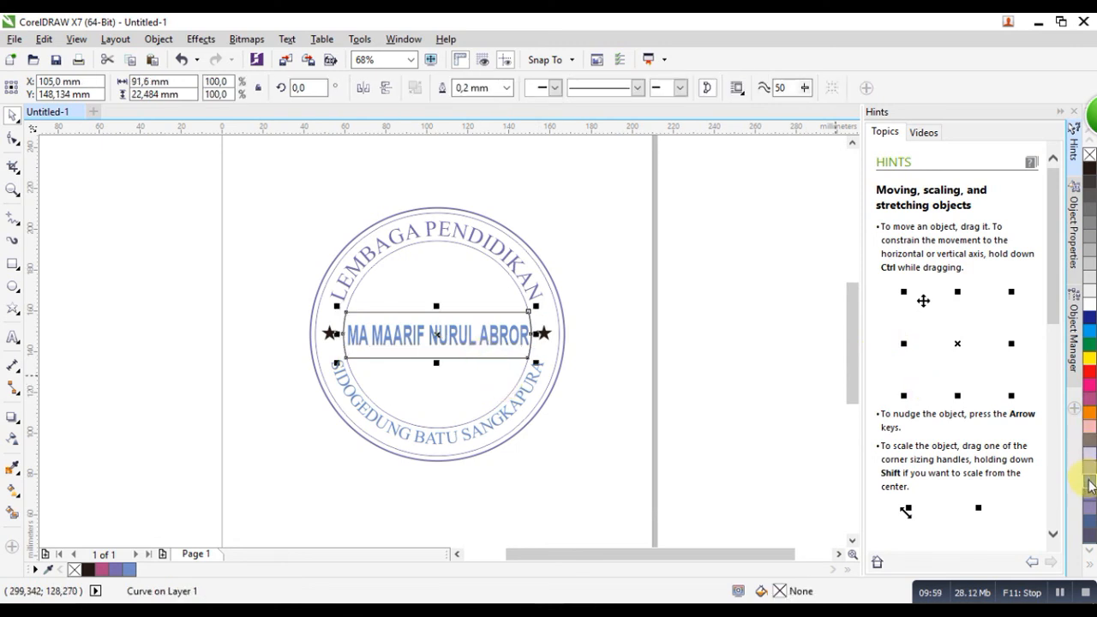
click(547, 337)
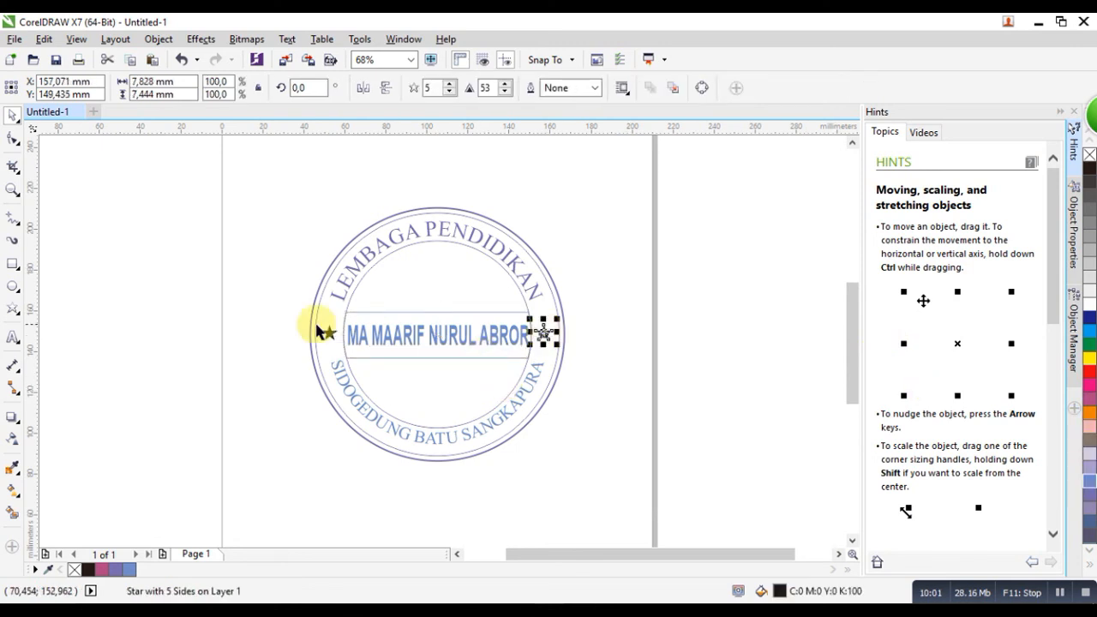
shift+click(327, 332)
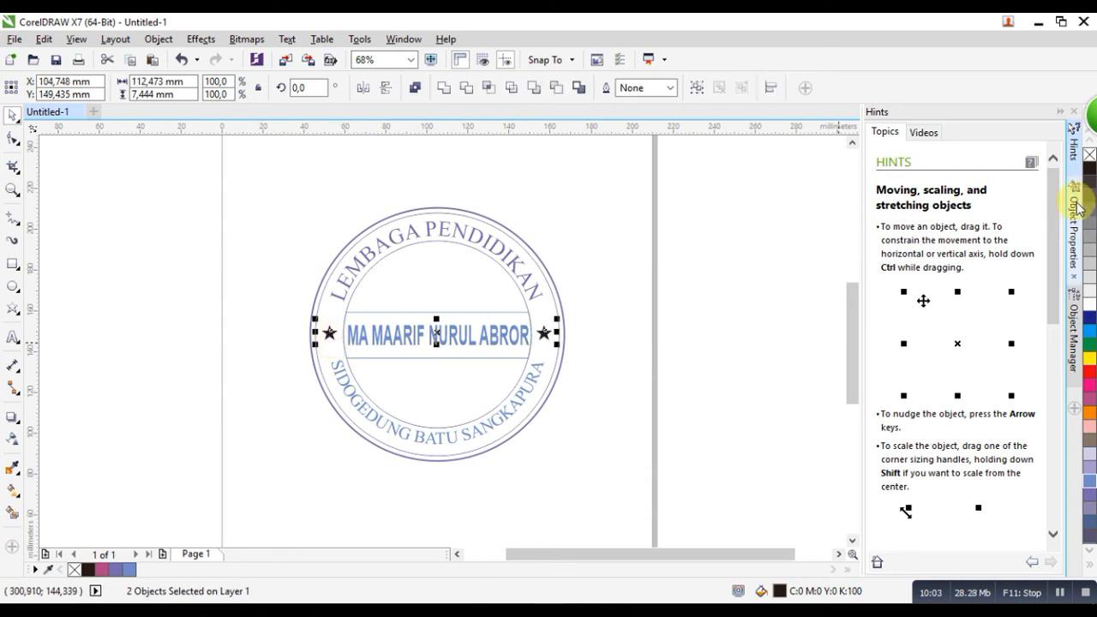
click(403, 395)
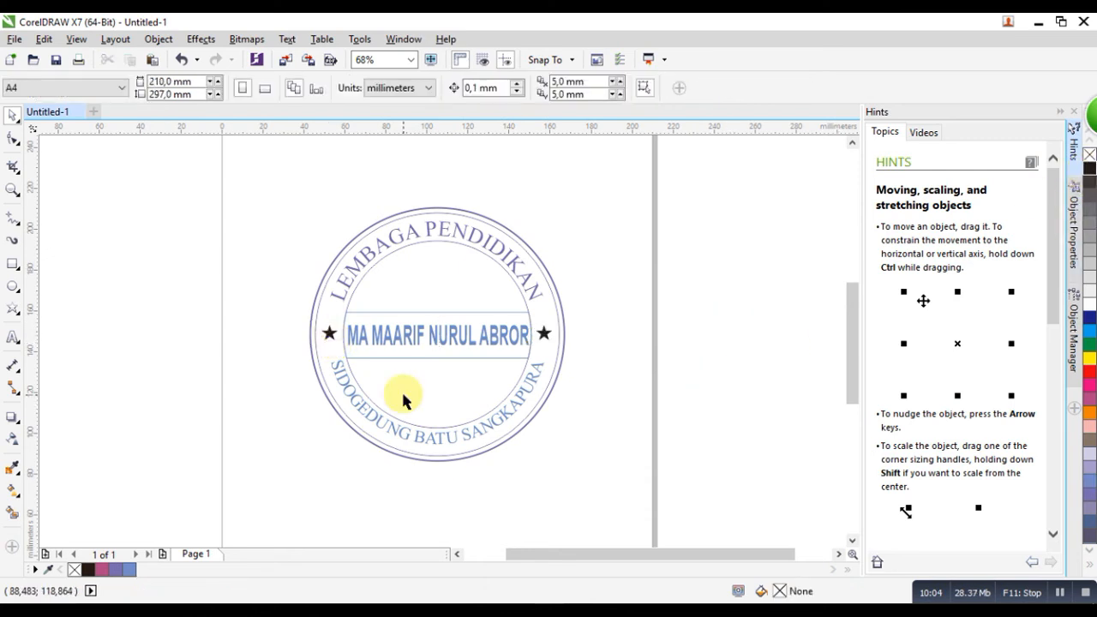
- Fill both side stars, one after the other, with violet, C:60 M:60 Y:0 K:0
click(545, 333)
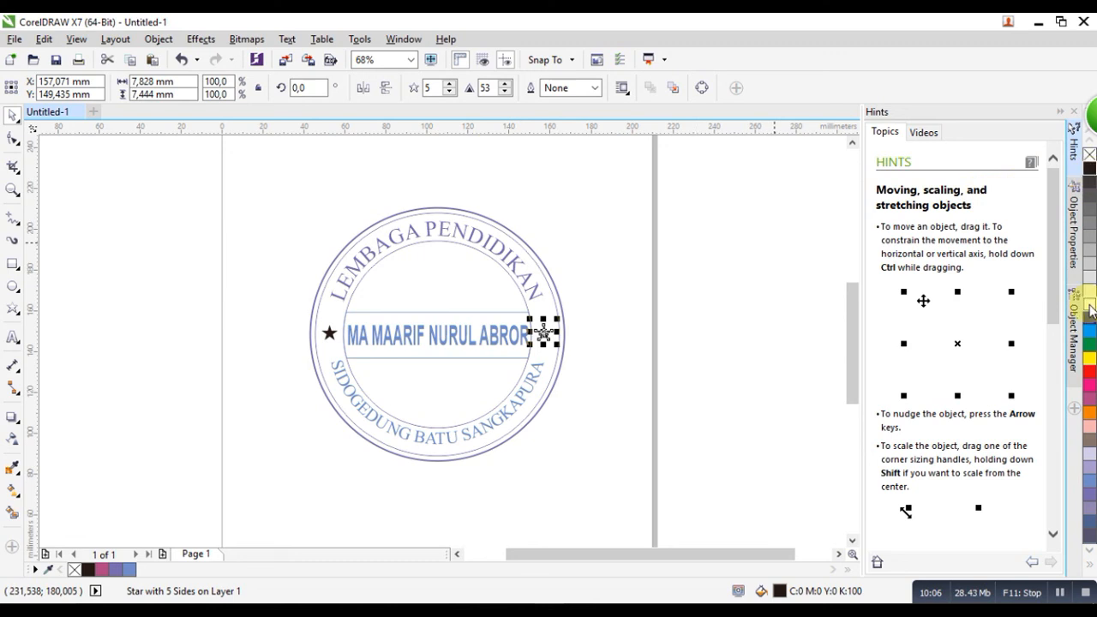
click(1089, 494)
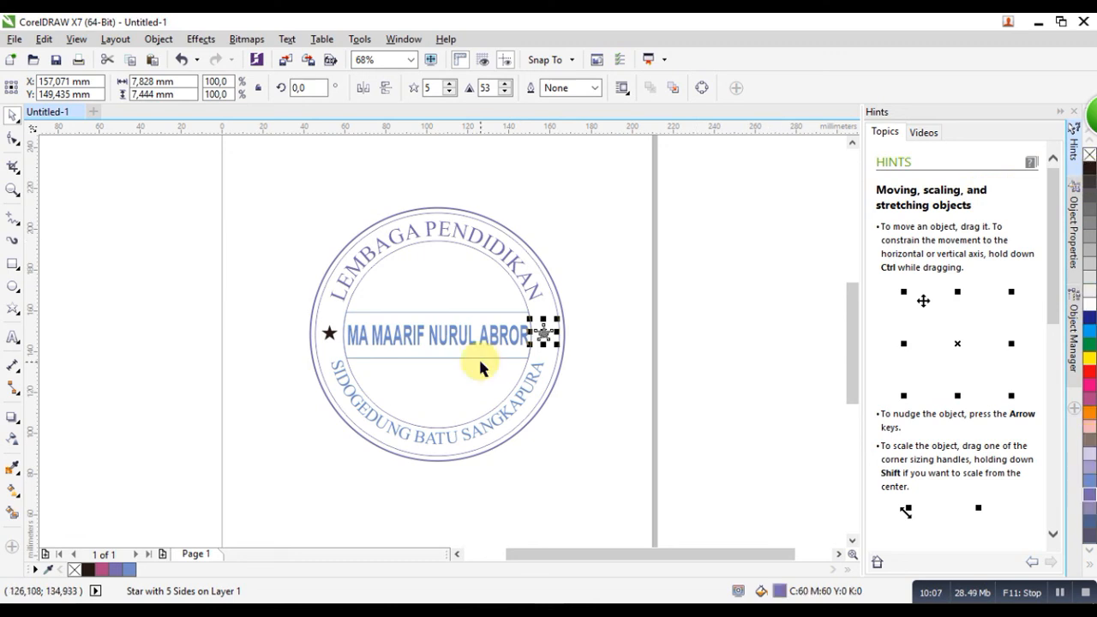
click(329, 332)
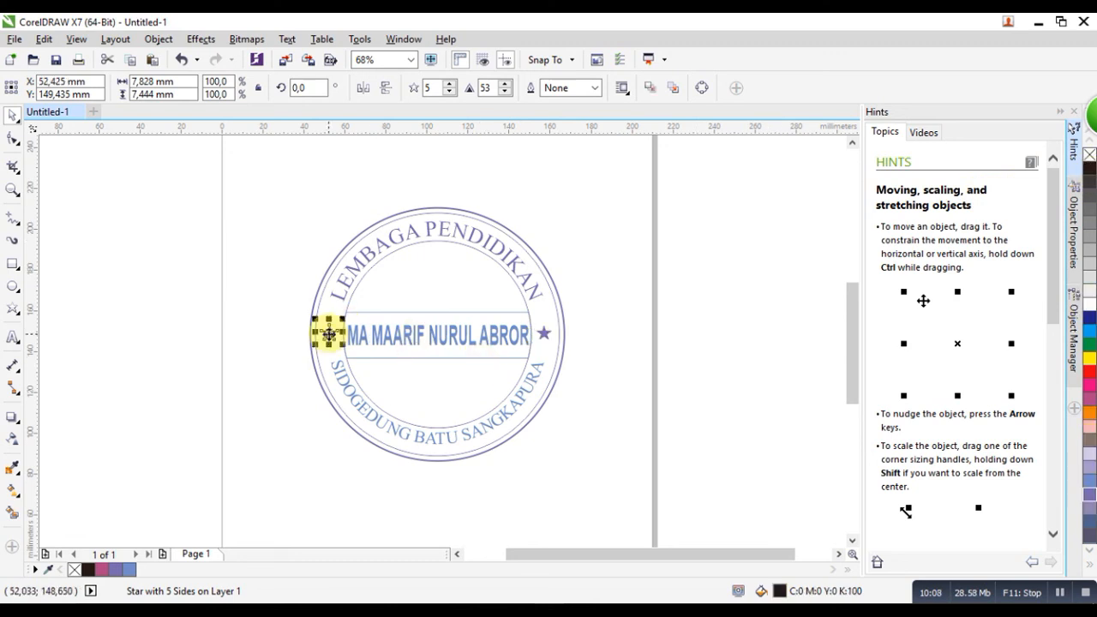
click(1089, 494)
click(695, 372)
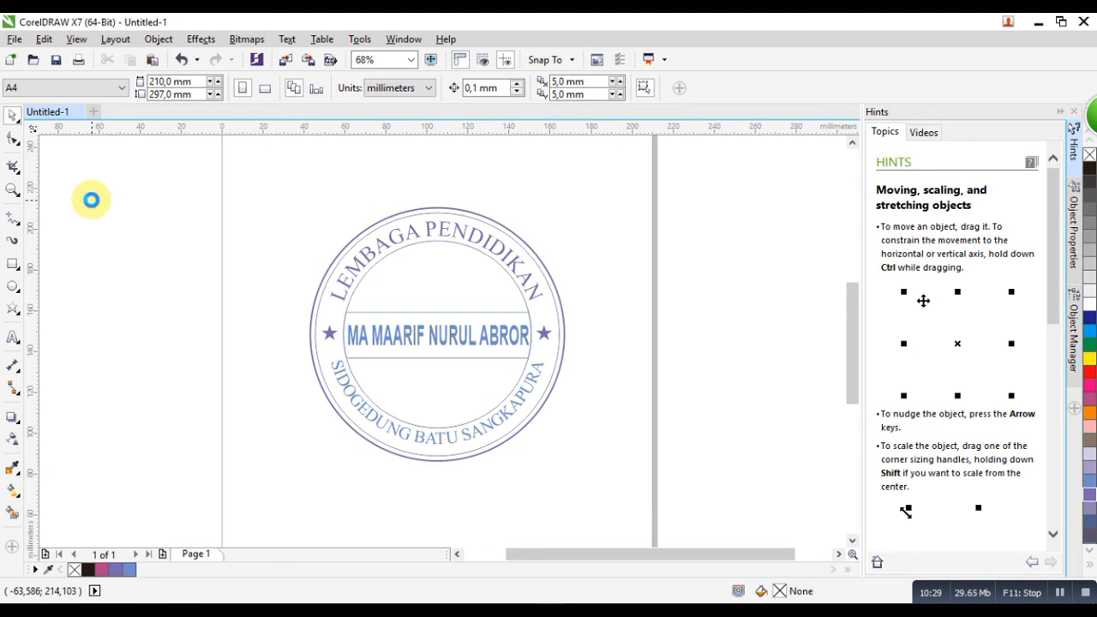
- Start exporting the stamp as a PNG file named STAMPEL on drive E:
key(ctrl+e)
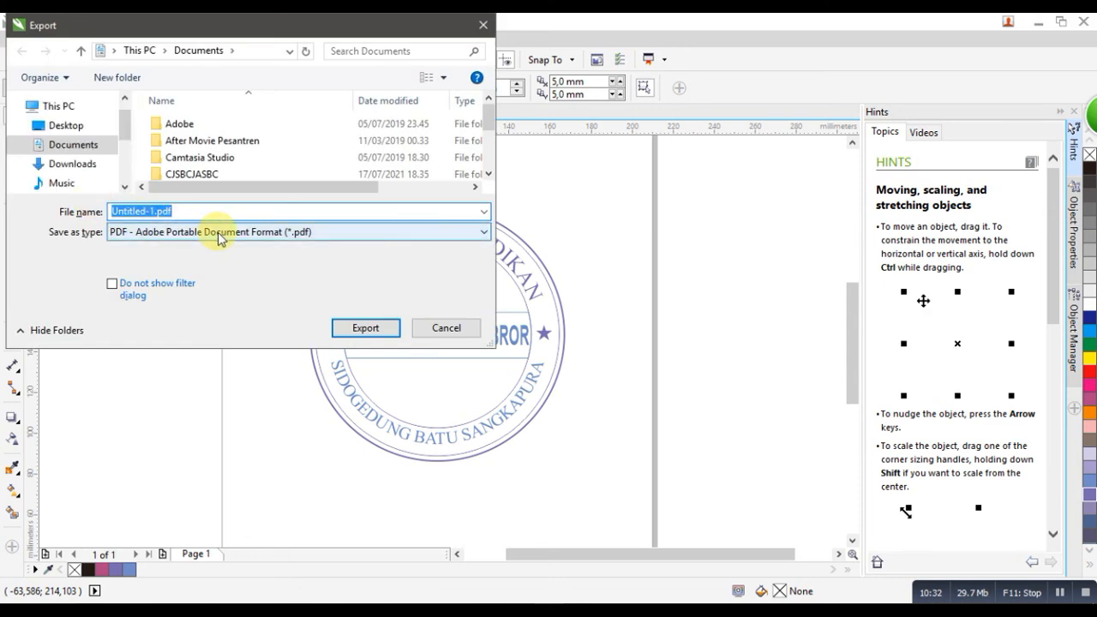
click(219, 233)
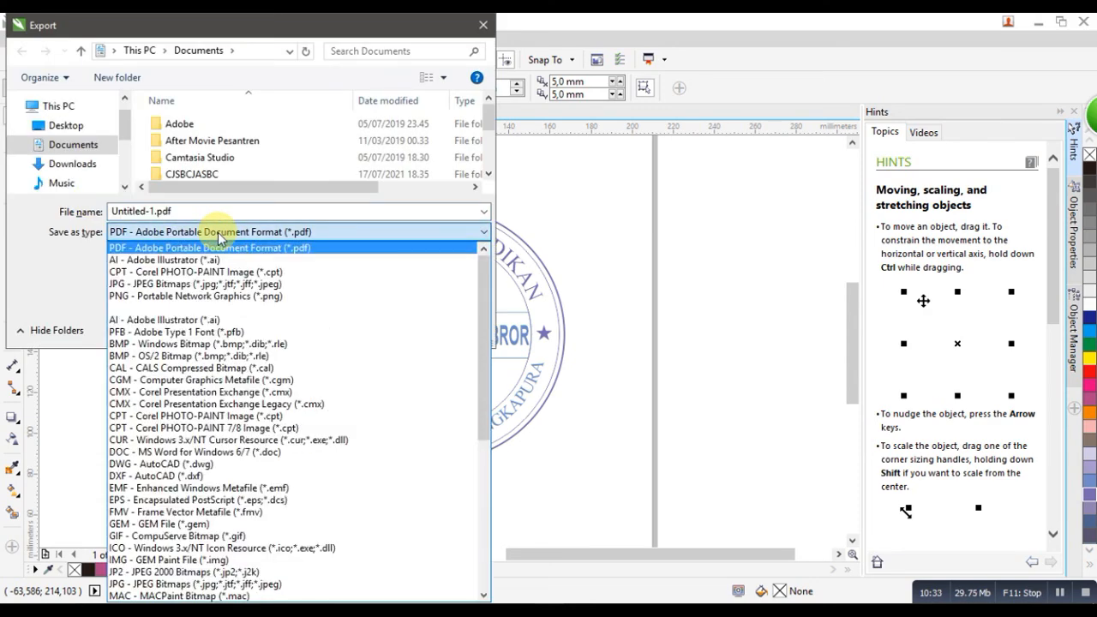
click(219, 295)
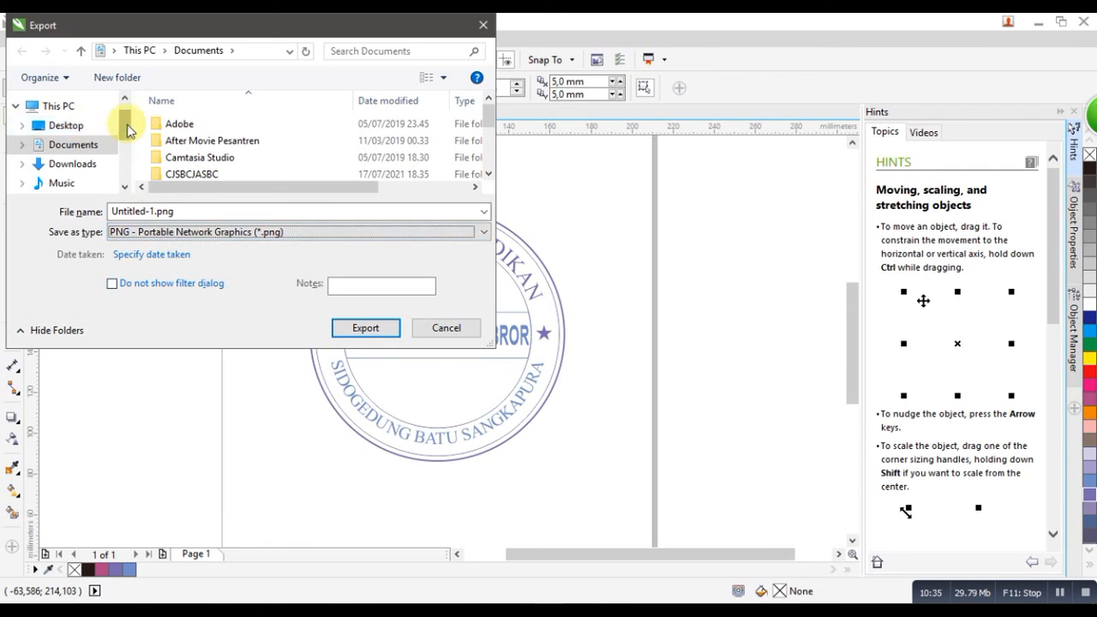
scroll(77, 141, down, 2)
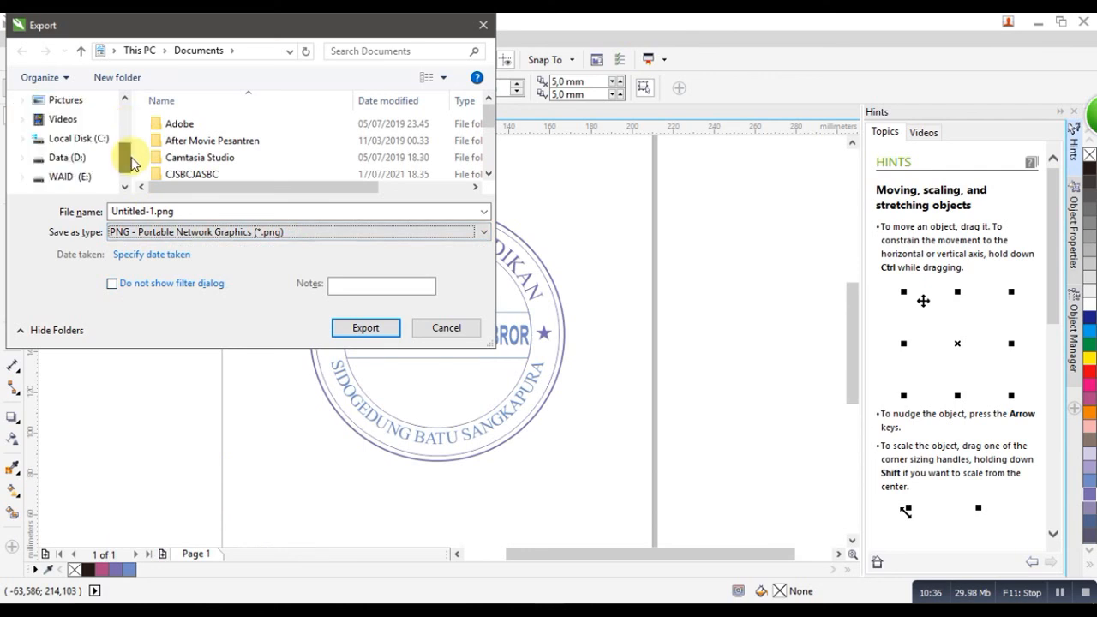
click(73, 176)
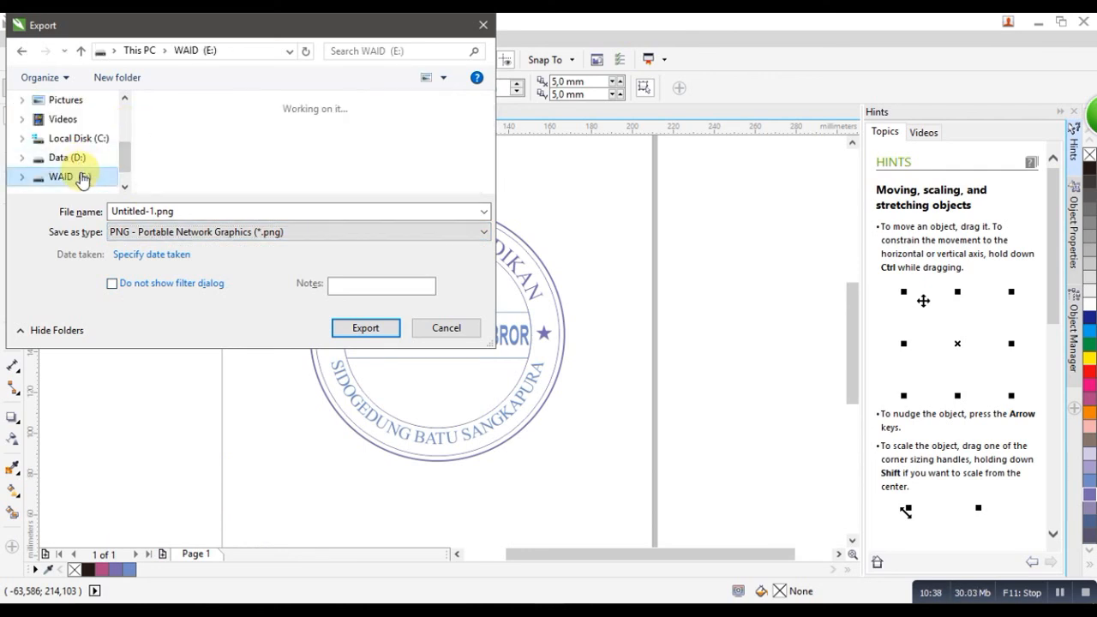
click(212, 210)
text(STAMPEL)
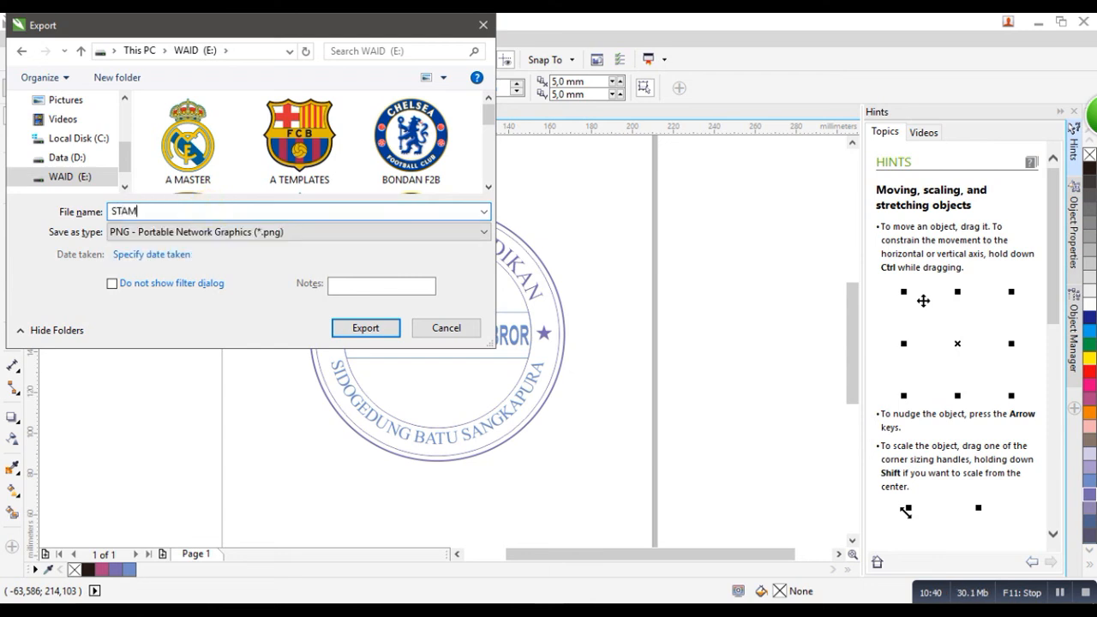
click(376, 328)
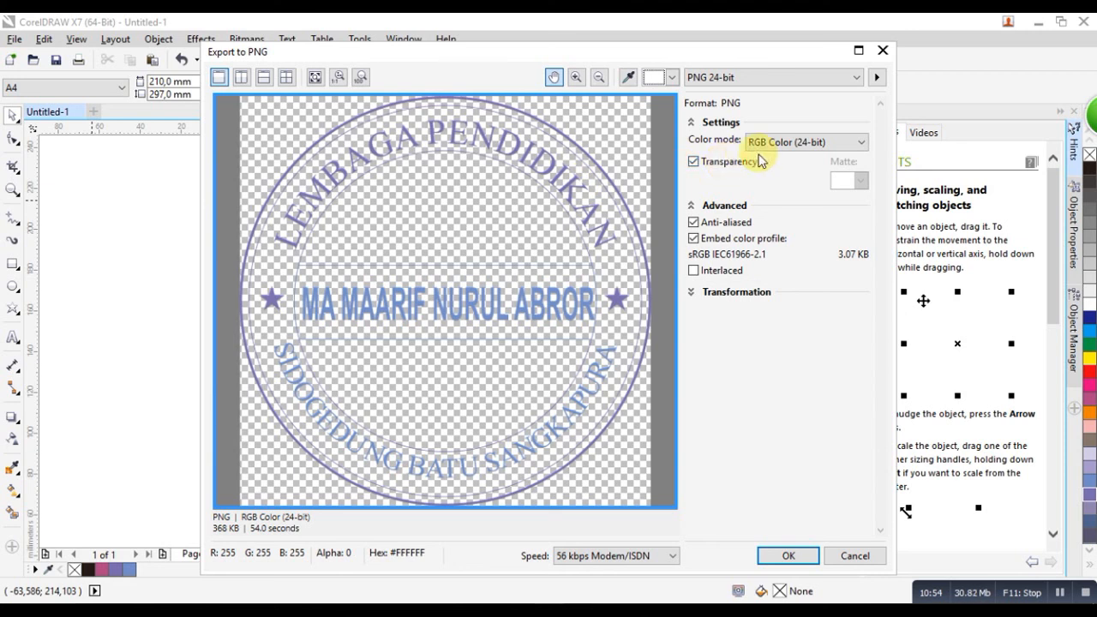
- Review the colour mode and transformation settings, then complete the PNG export in RGB Color (24-bit) with transparency at resolution 300
click(798, 143)
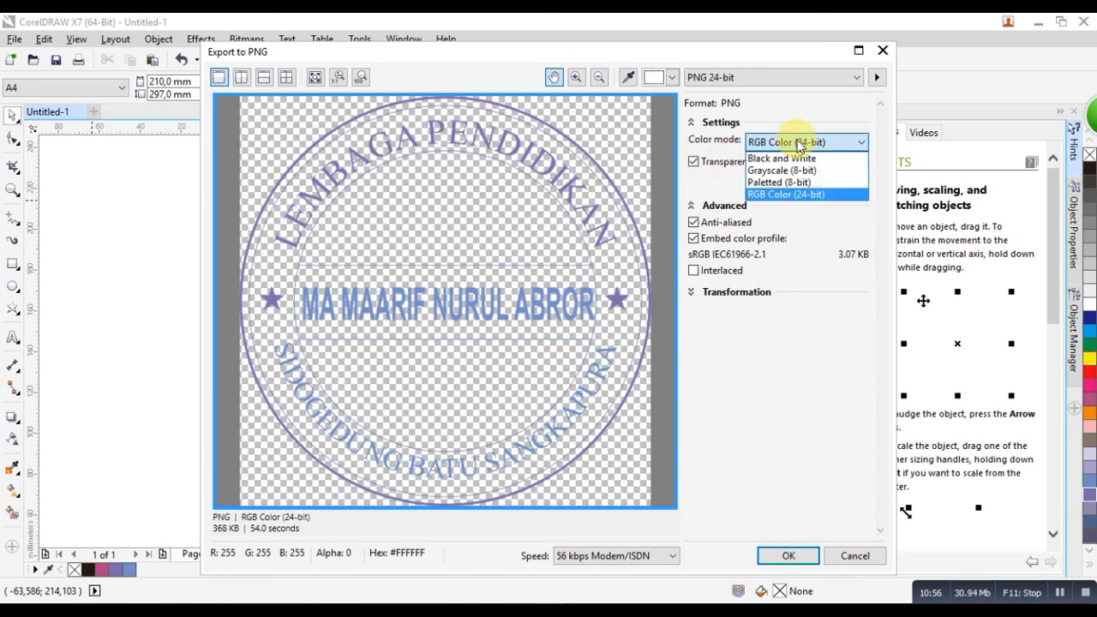
click(799, 143)
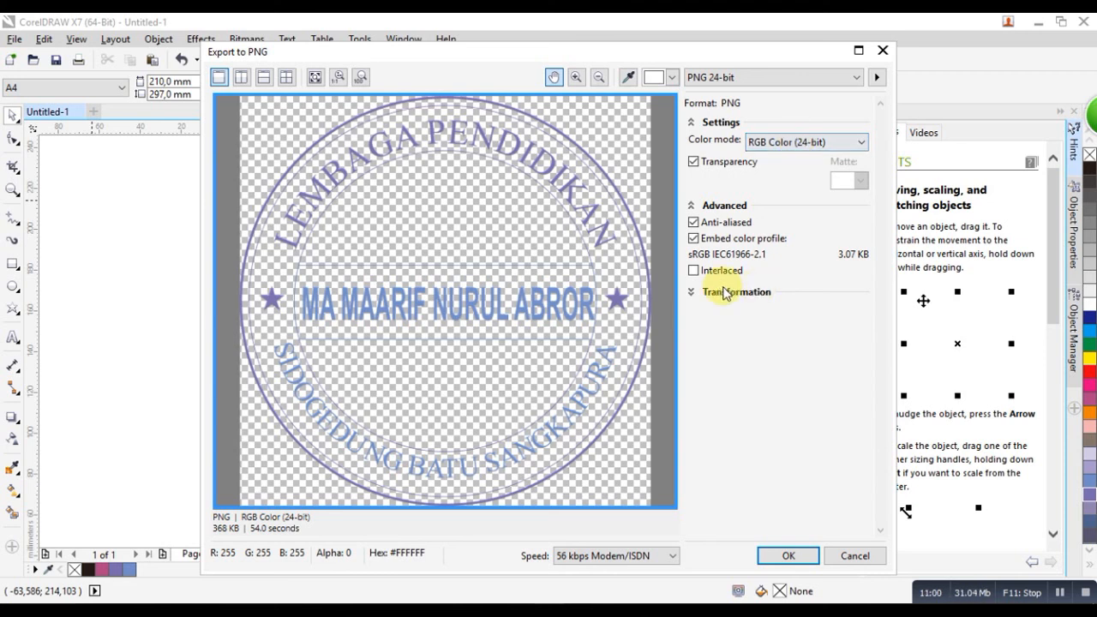
click(695, 292)
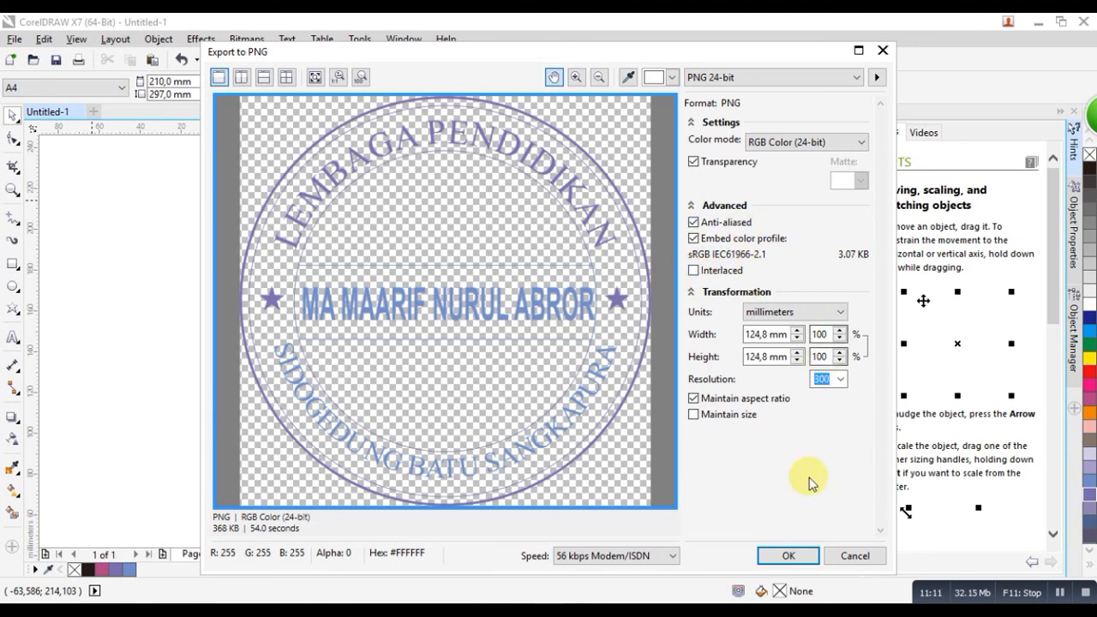
click(808, 557)
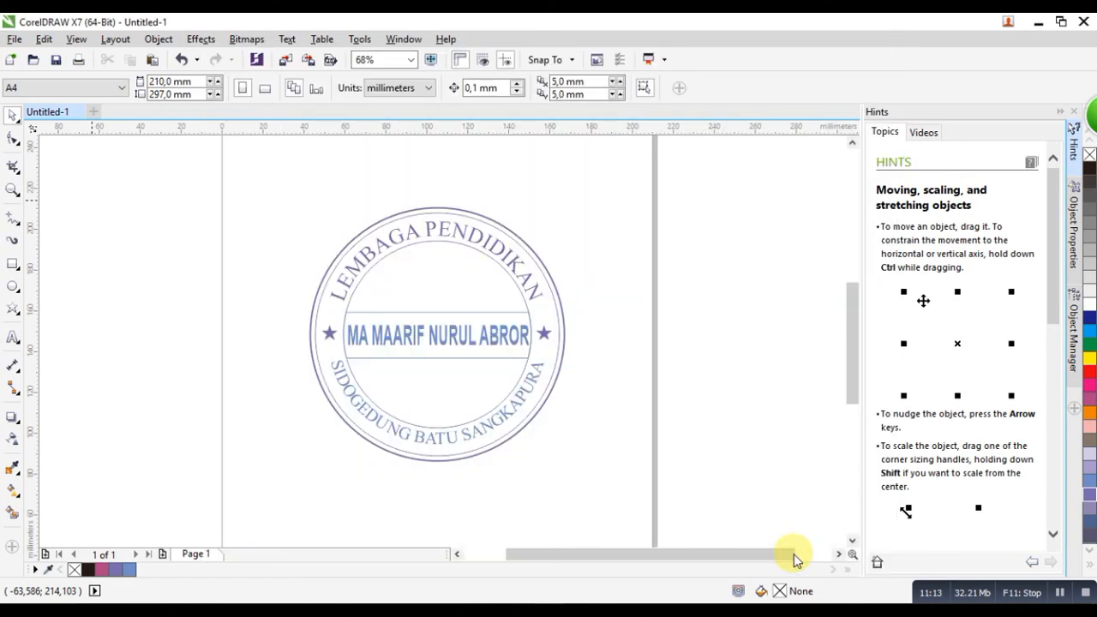